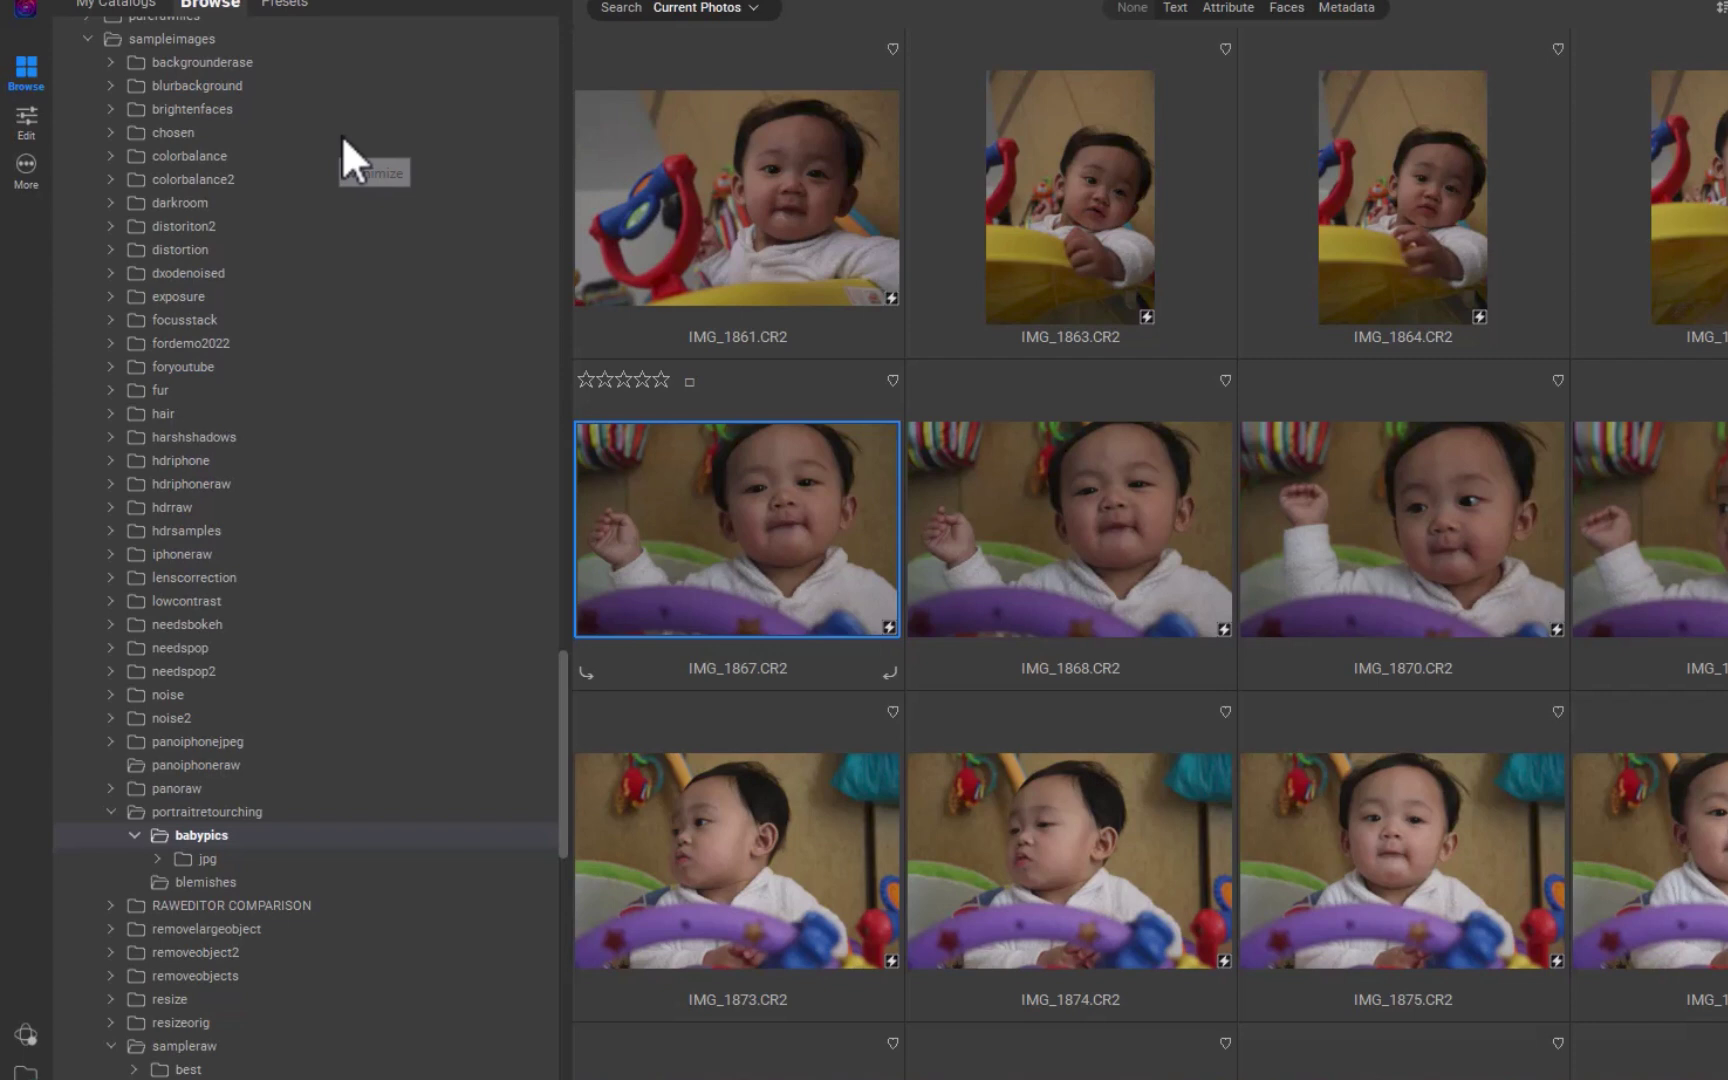
- Open IMG_1861.CR2 for editing and add a local adjustment to it
left_click(751, 239)
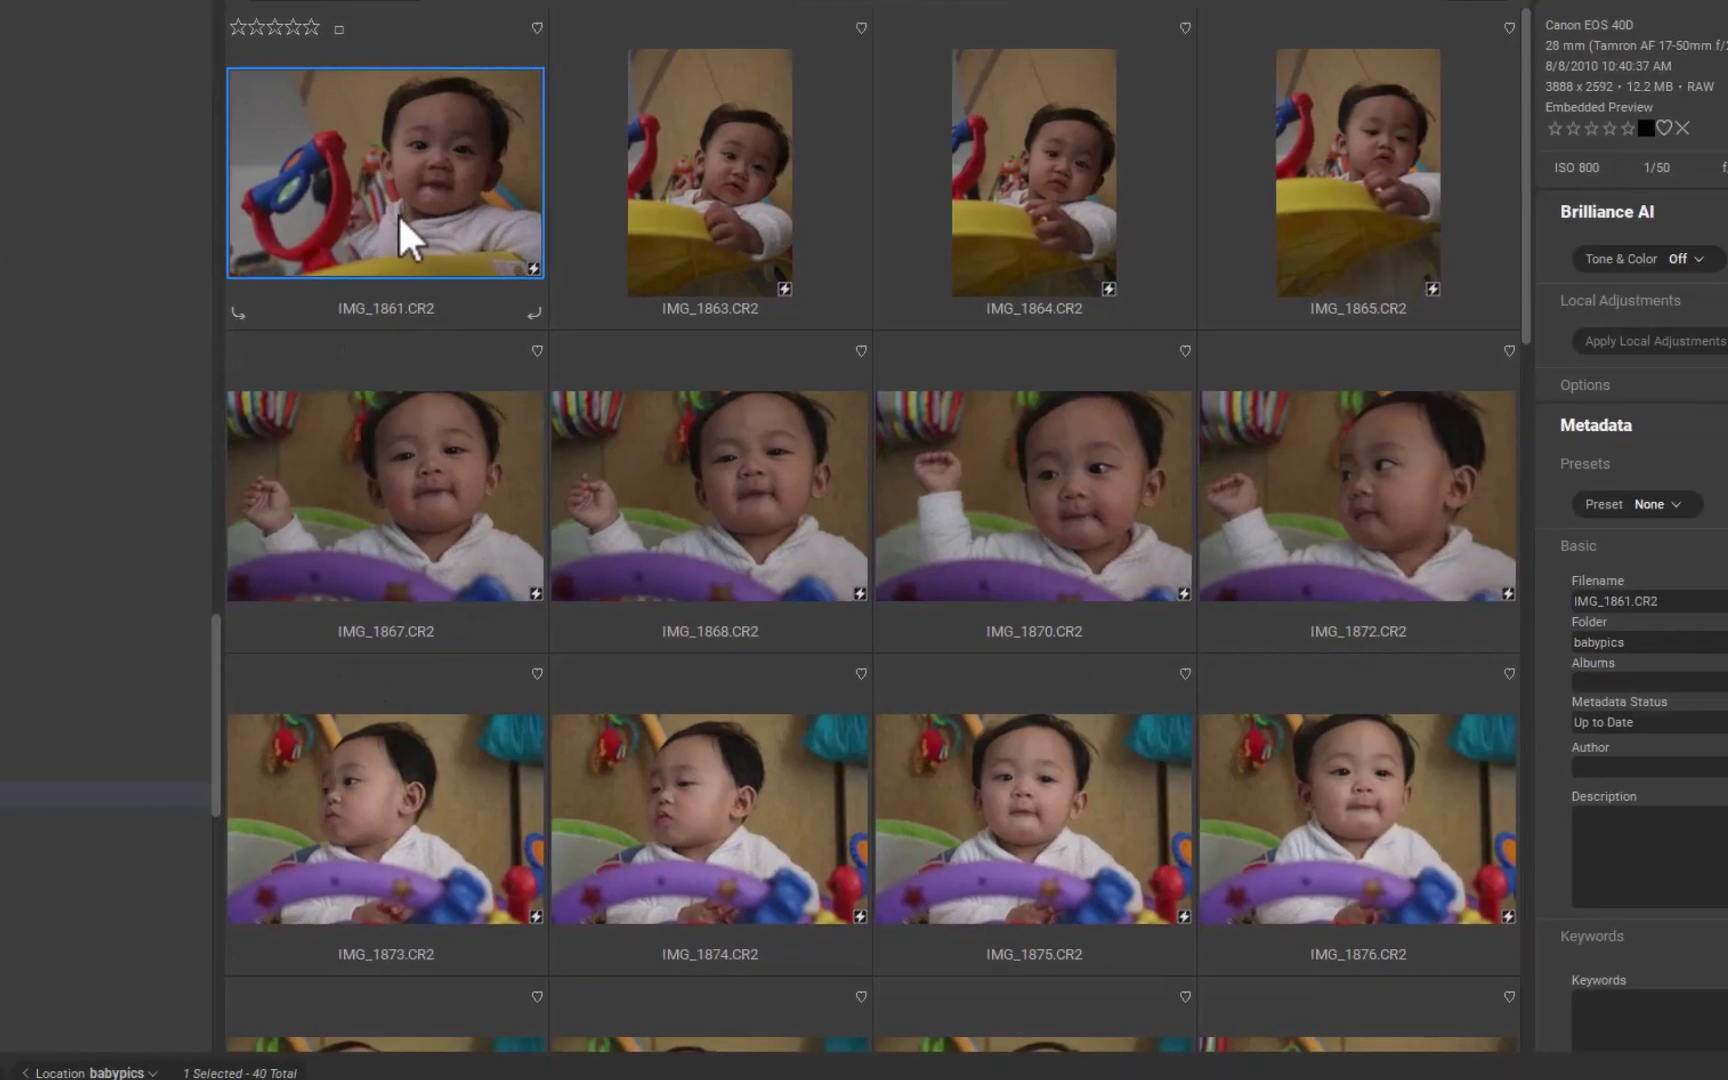
double_click(399, 215)
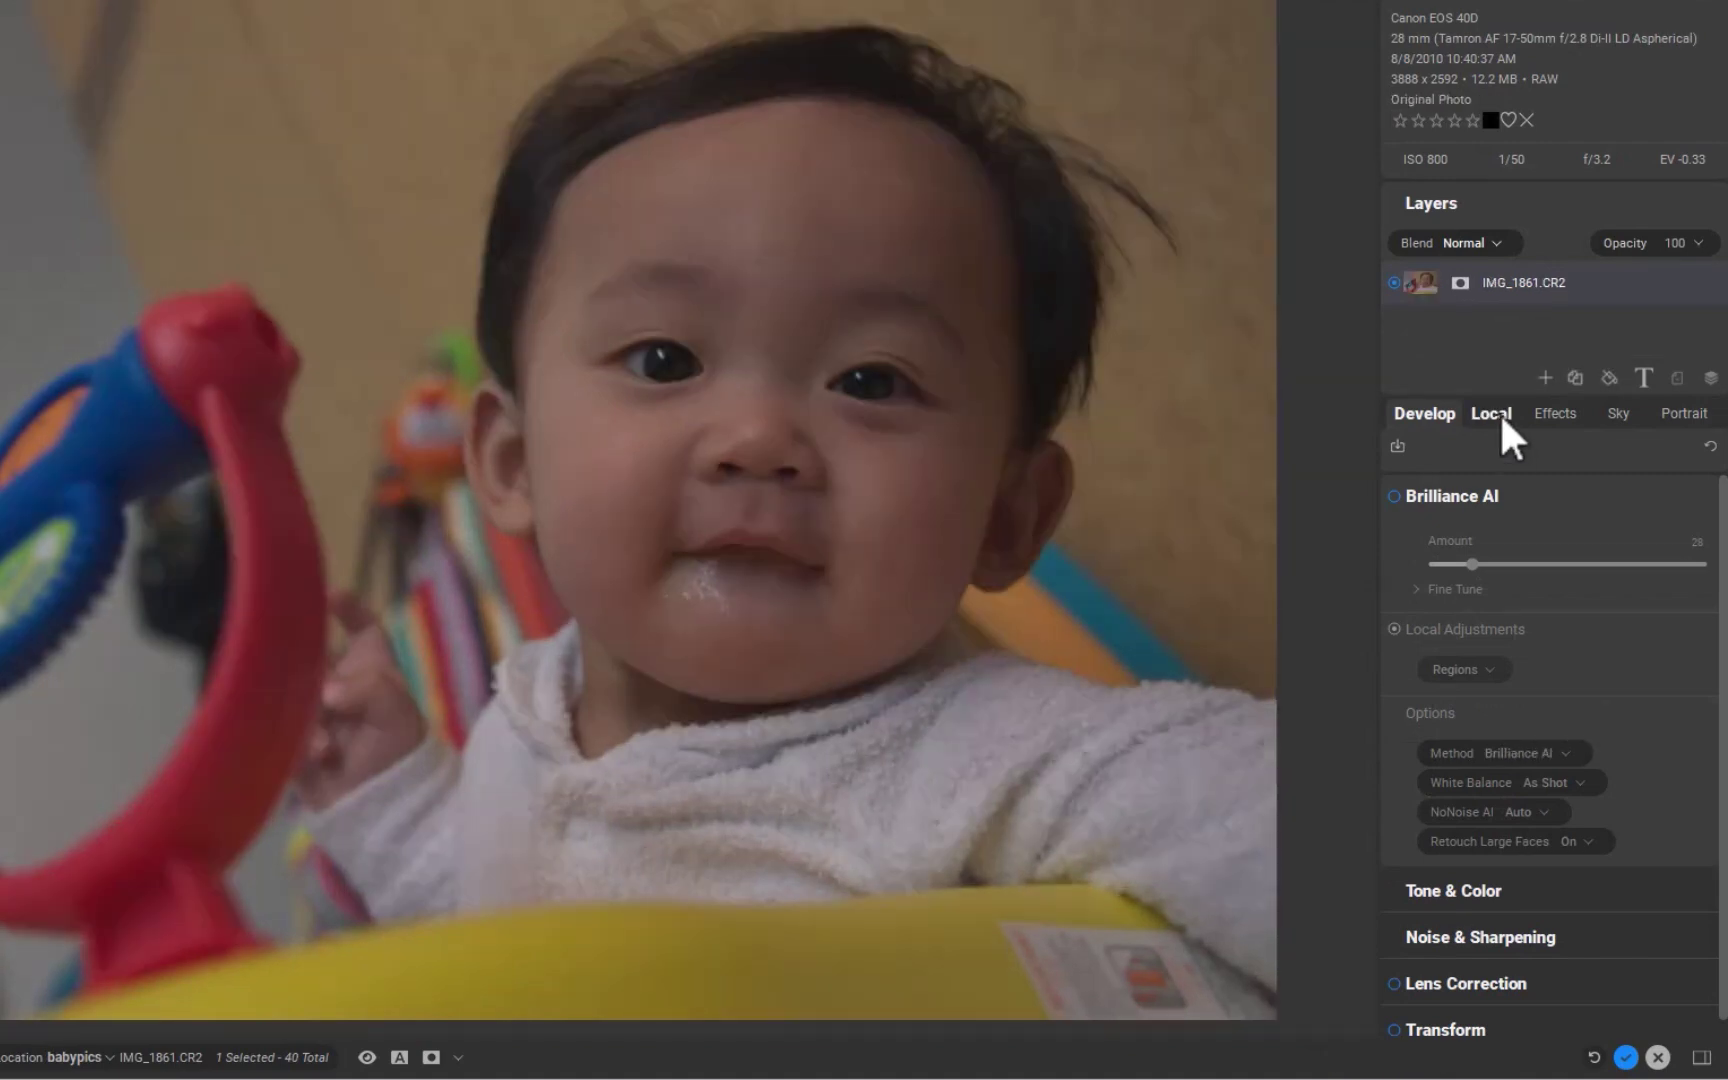
left_click(1497, 413)
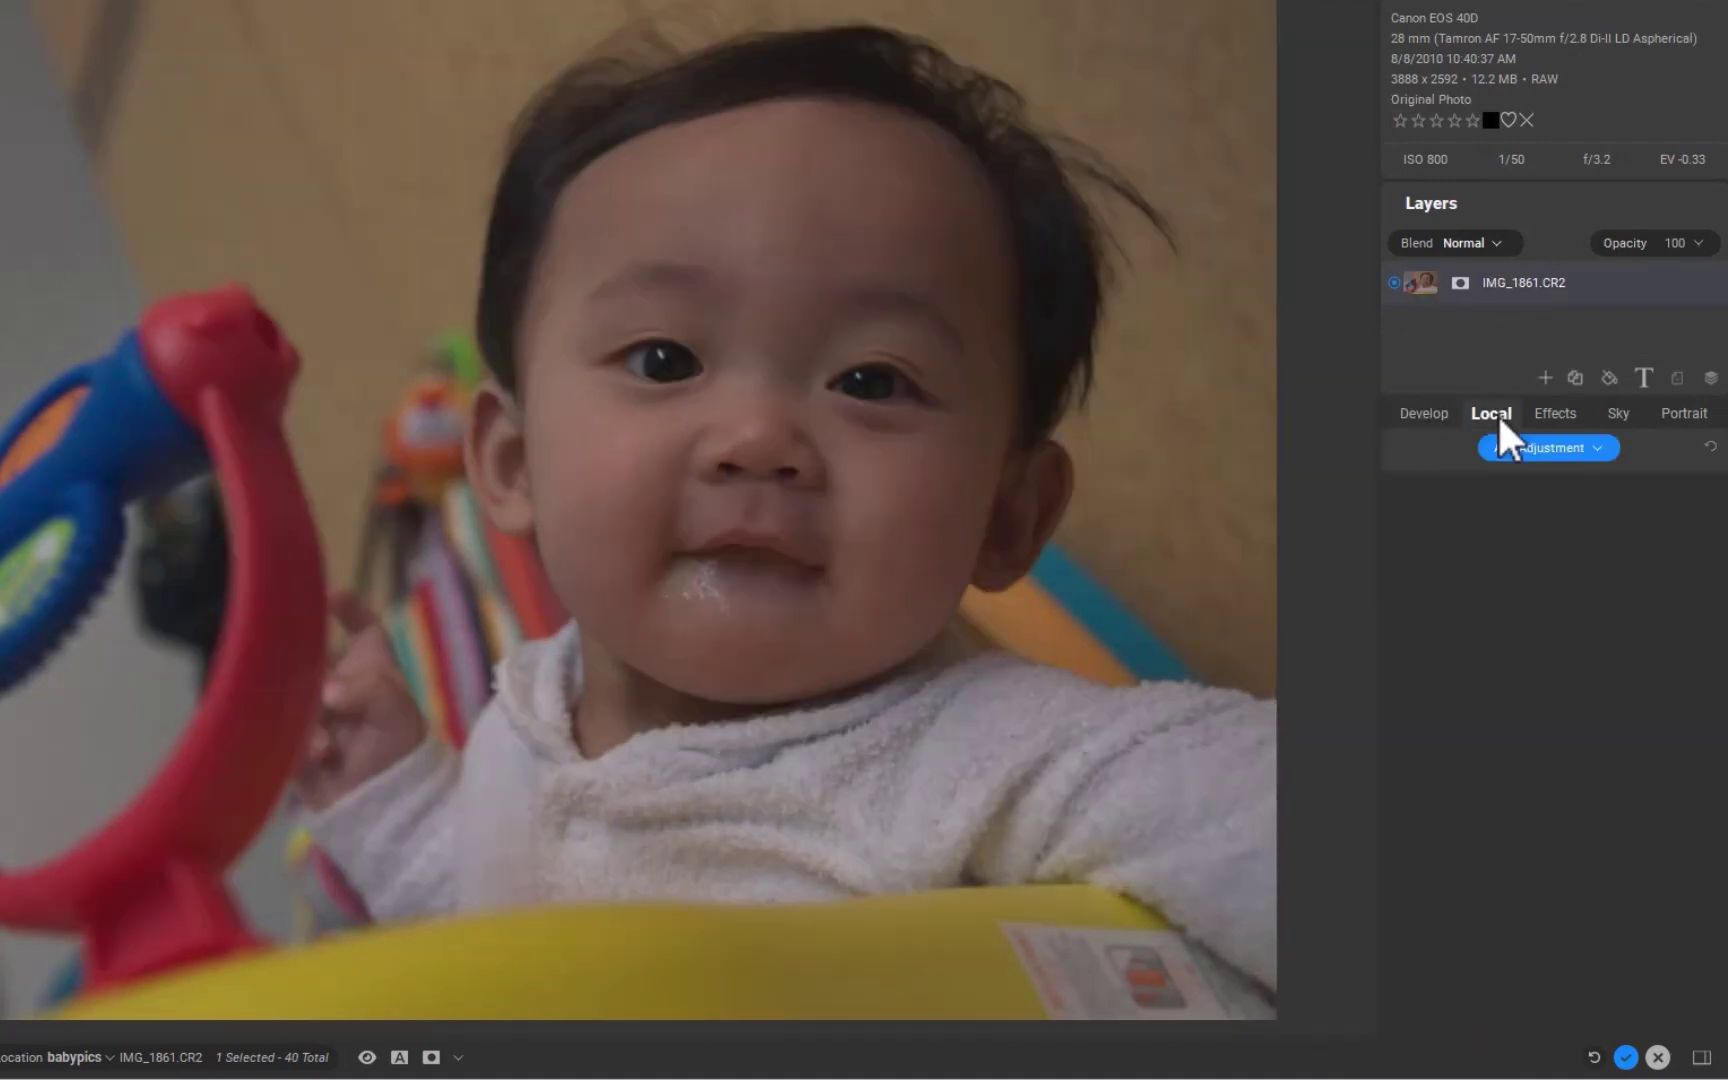
left_click(1508, 446)
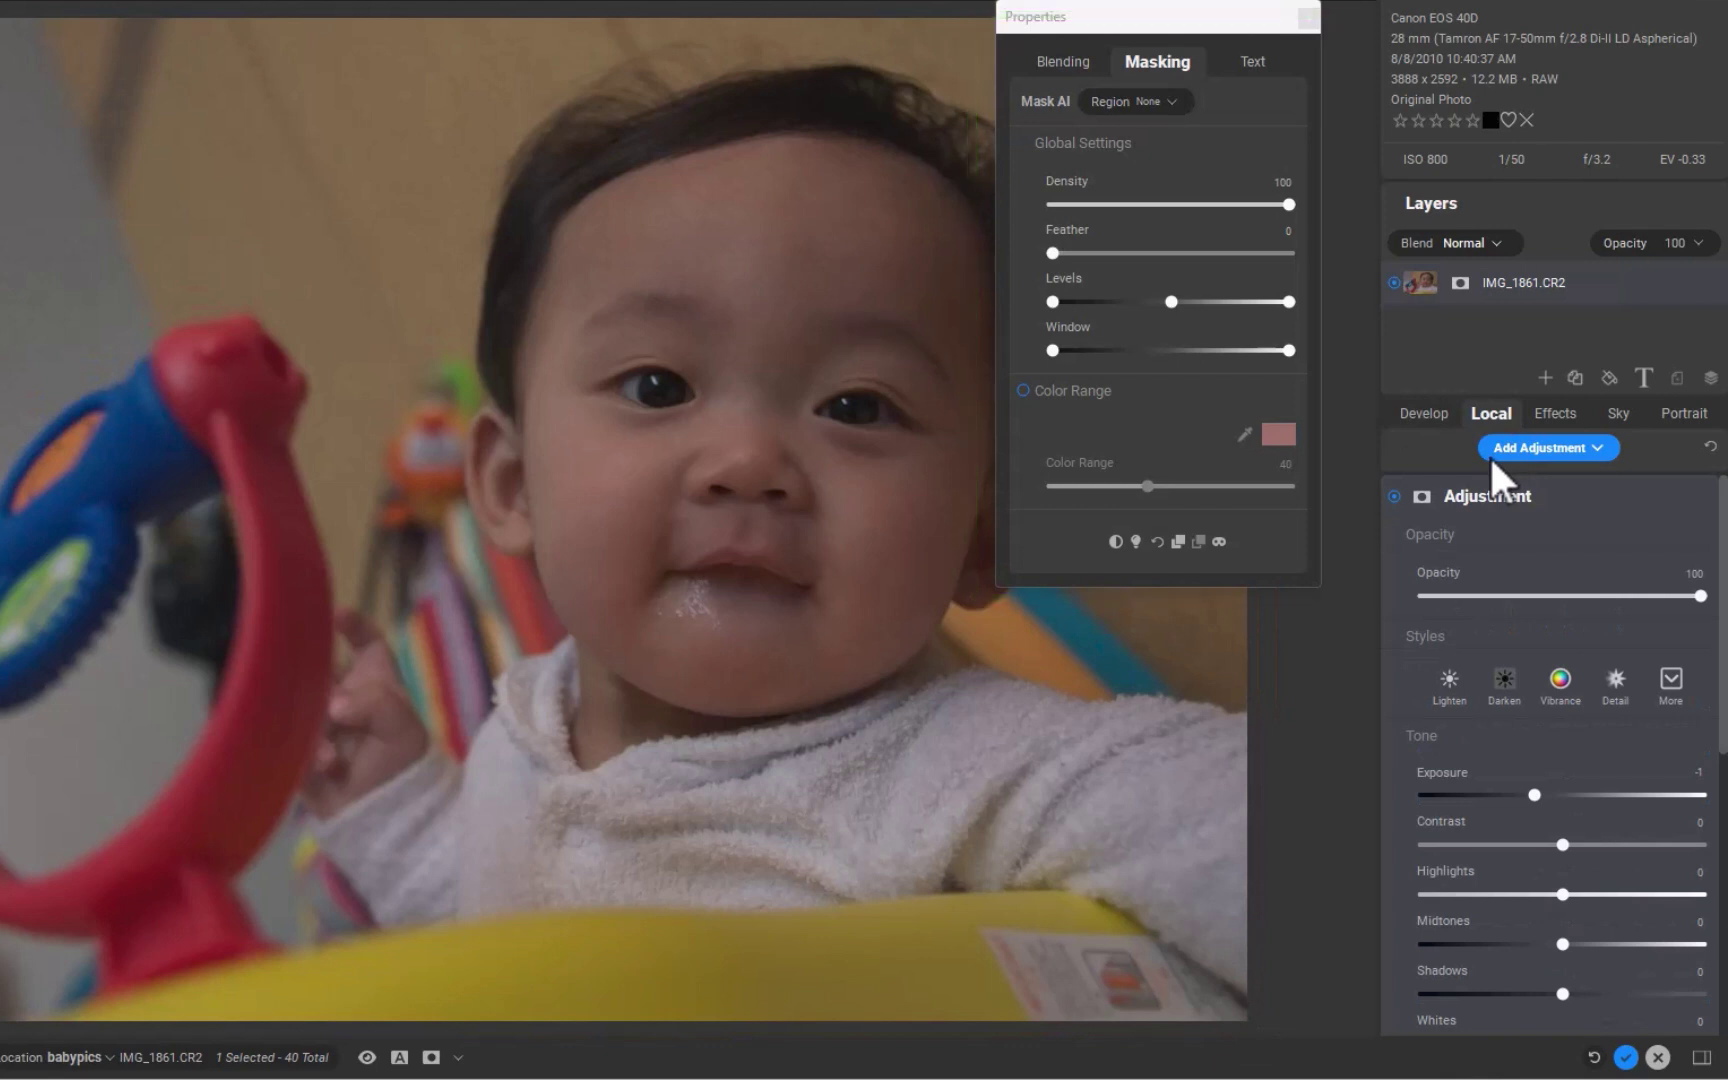
- Mask the new adjustment to the People region using Paint In and inspect the mask overlay
left_click(1151, 104)
left_click(1106, 292)
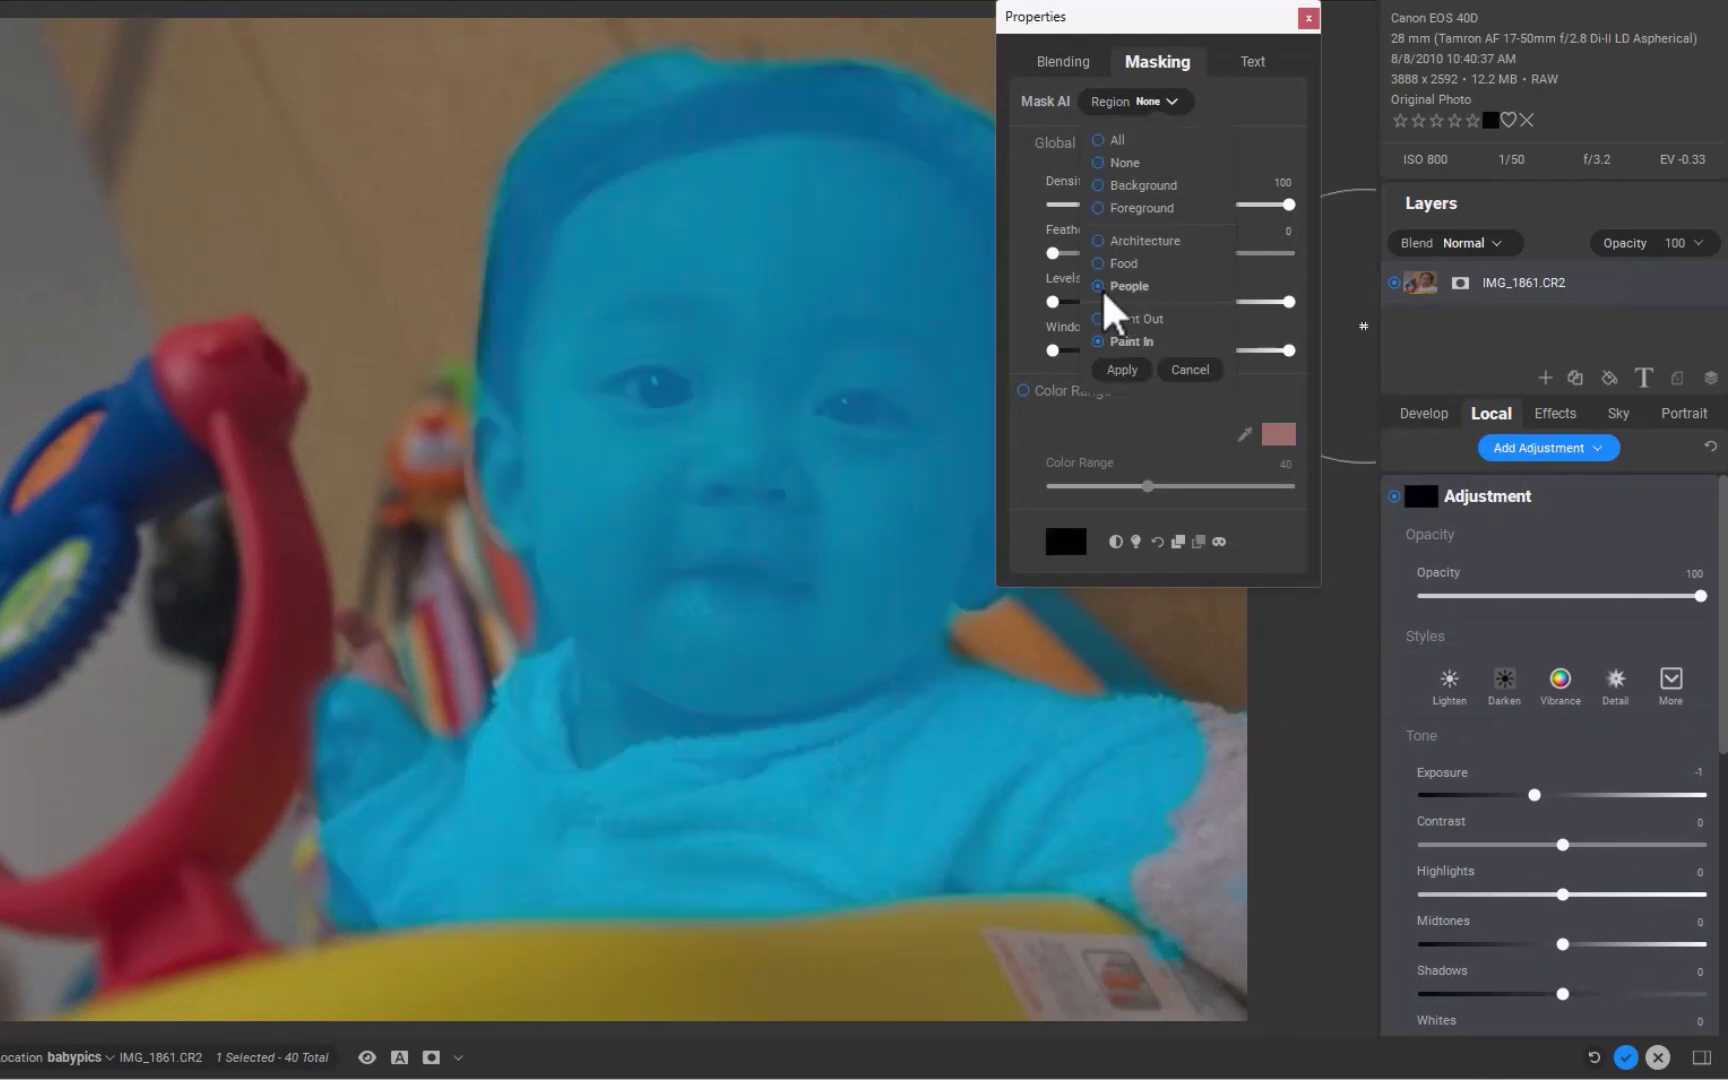
left_click(1120, 369)
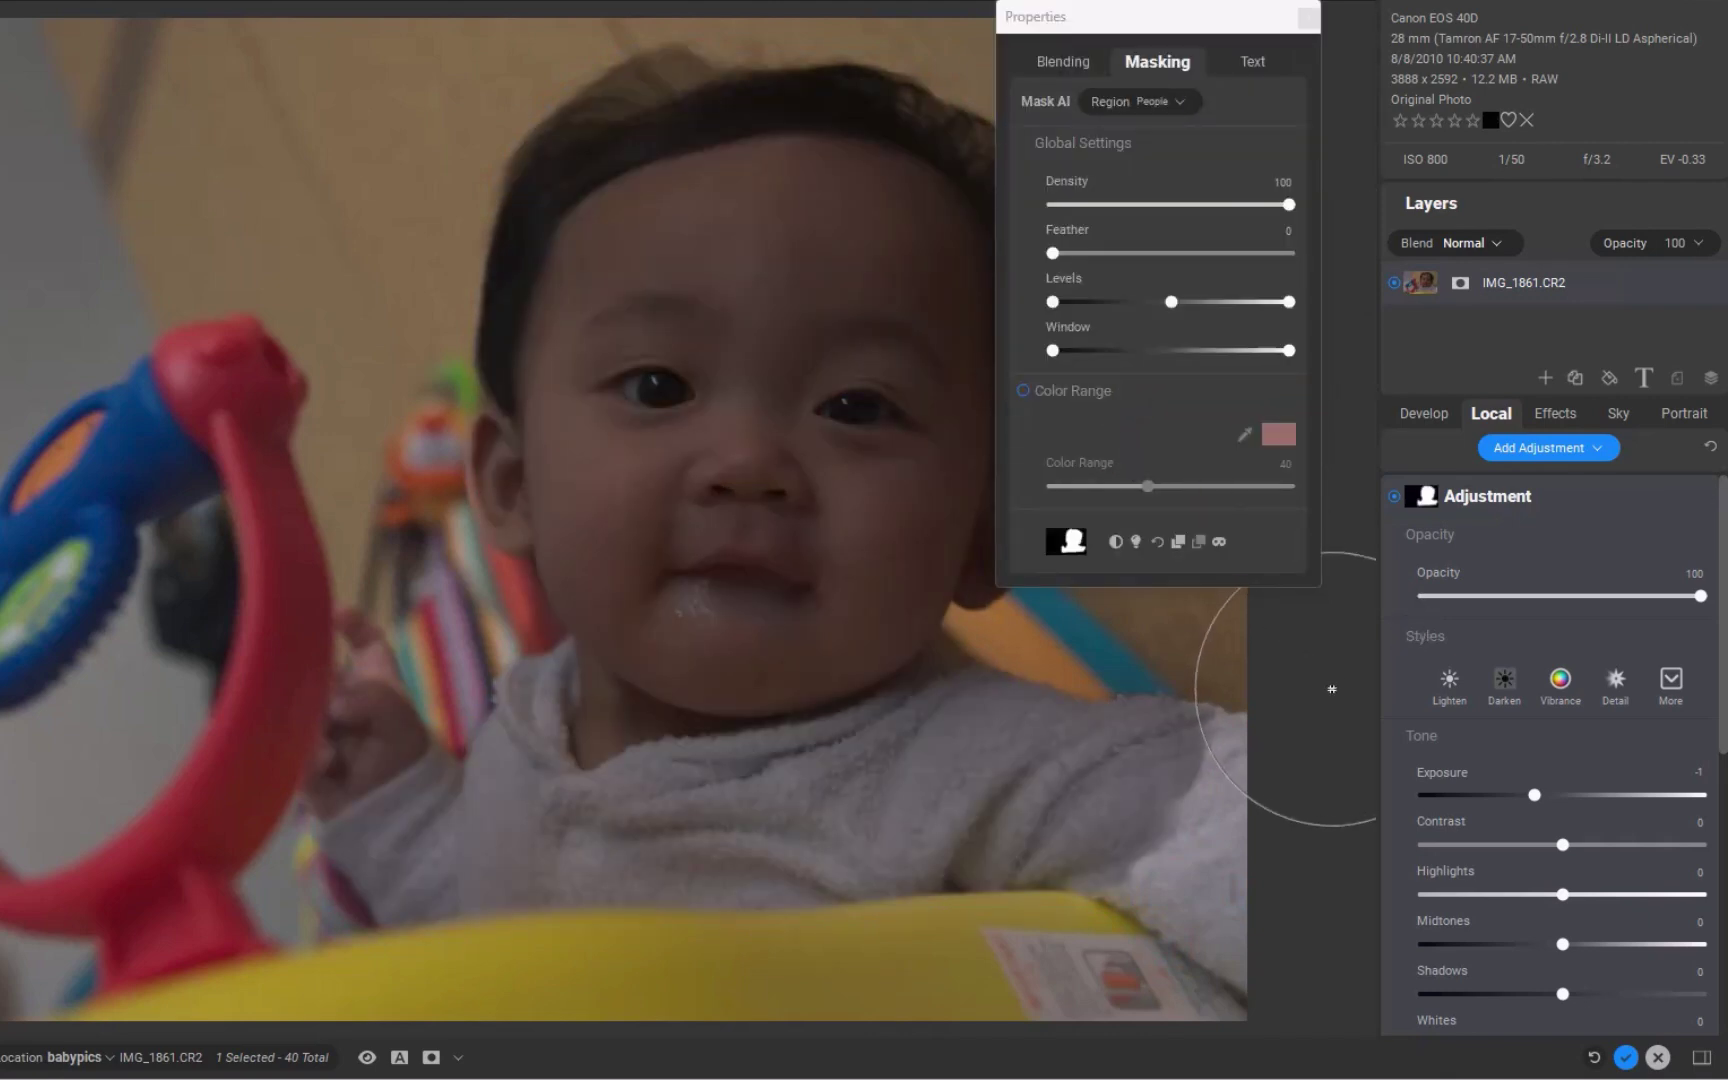
key("slash")
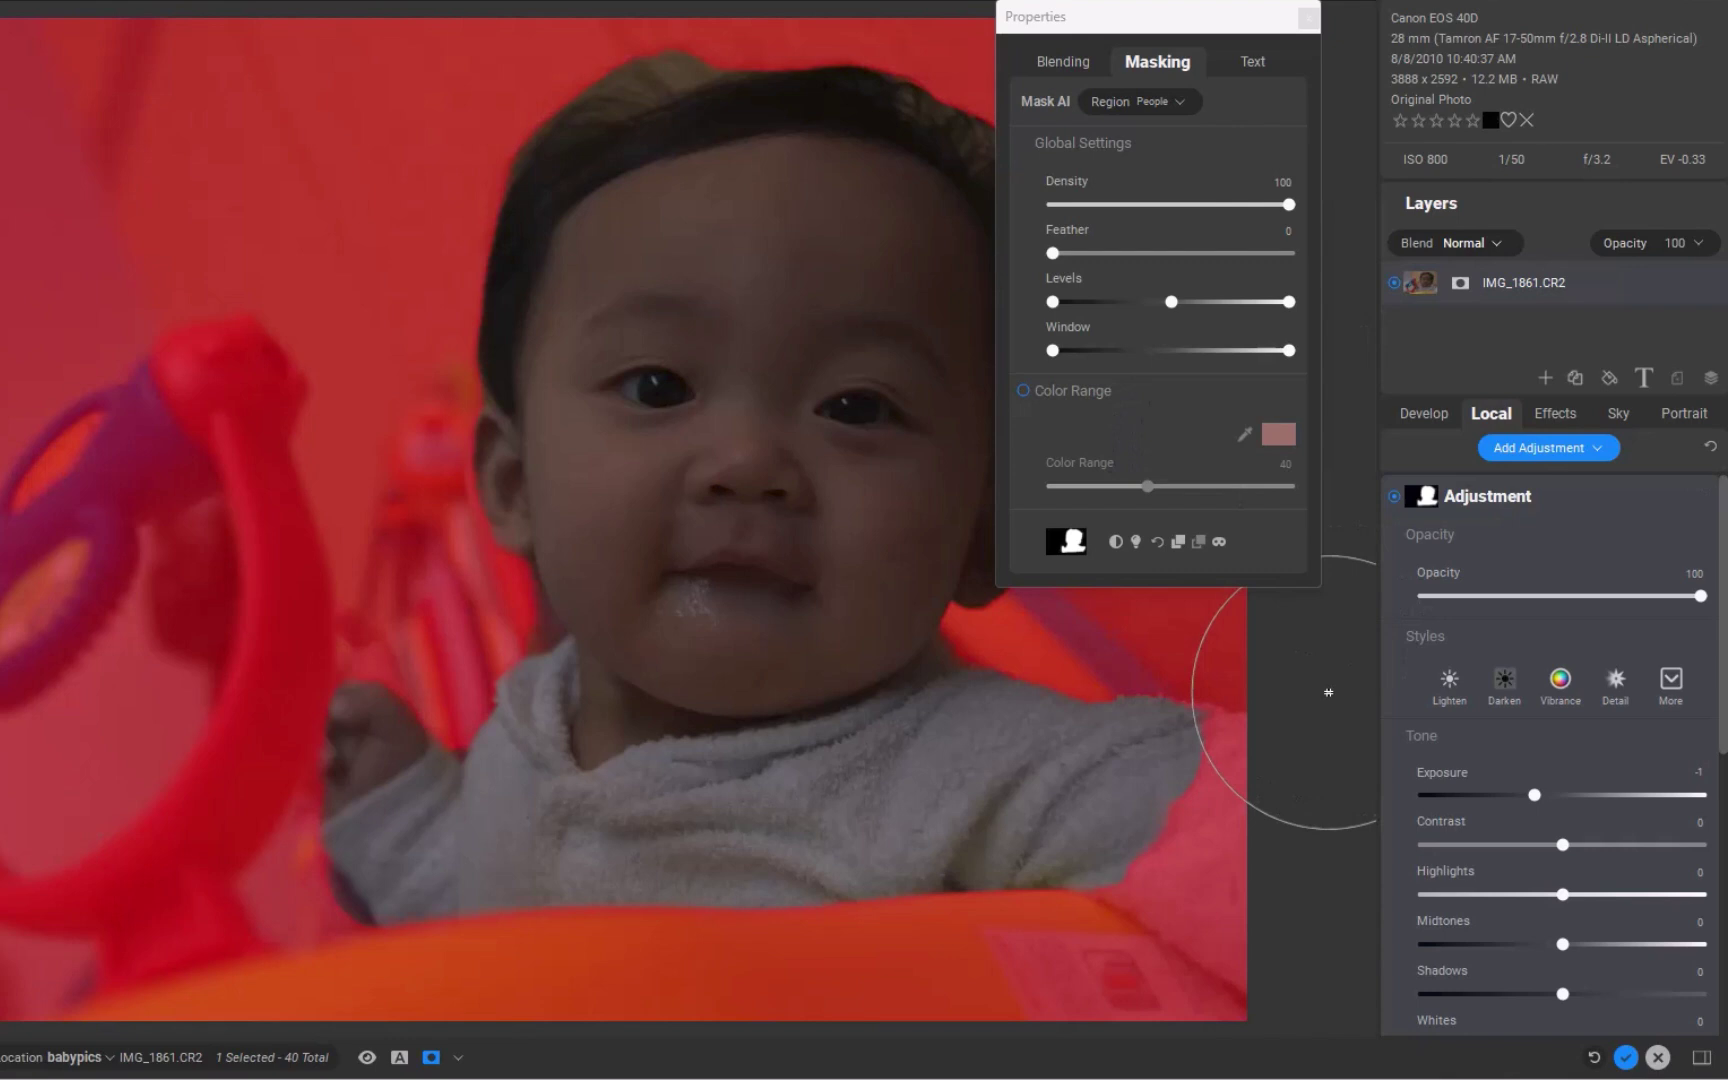
- Set the masked adjustment's exposure to 0.55, rename it "person" and collapse its settings
left_click_drag(1534, 795, 1570, 793)
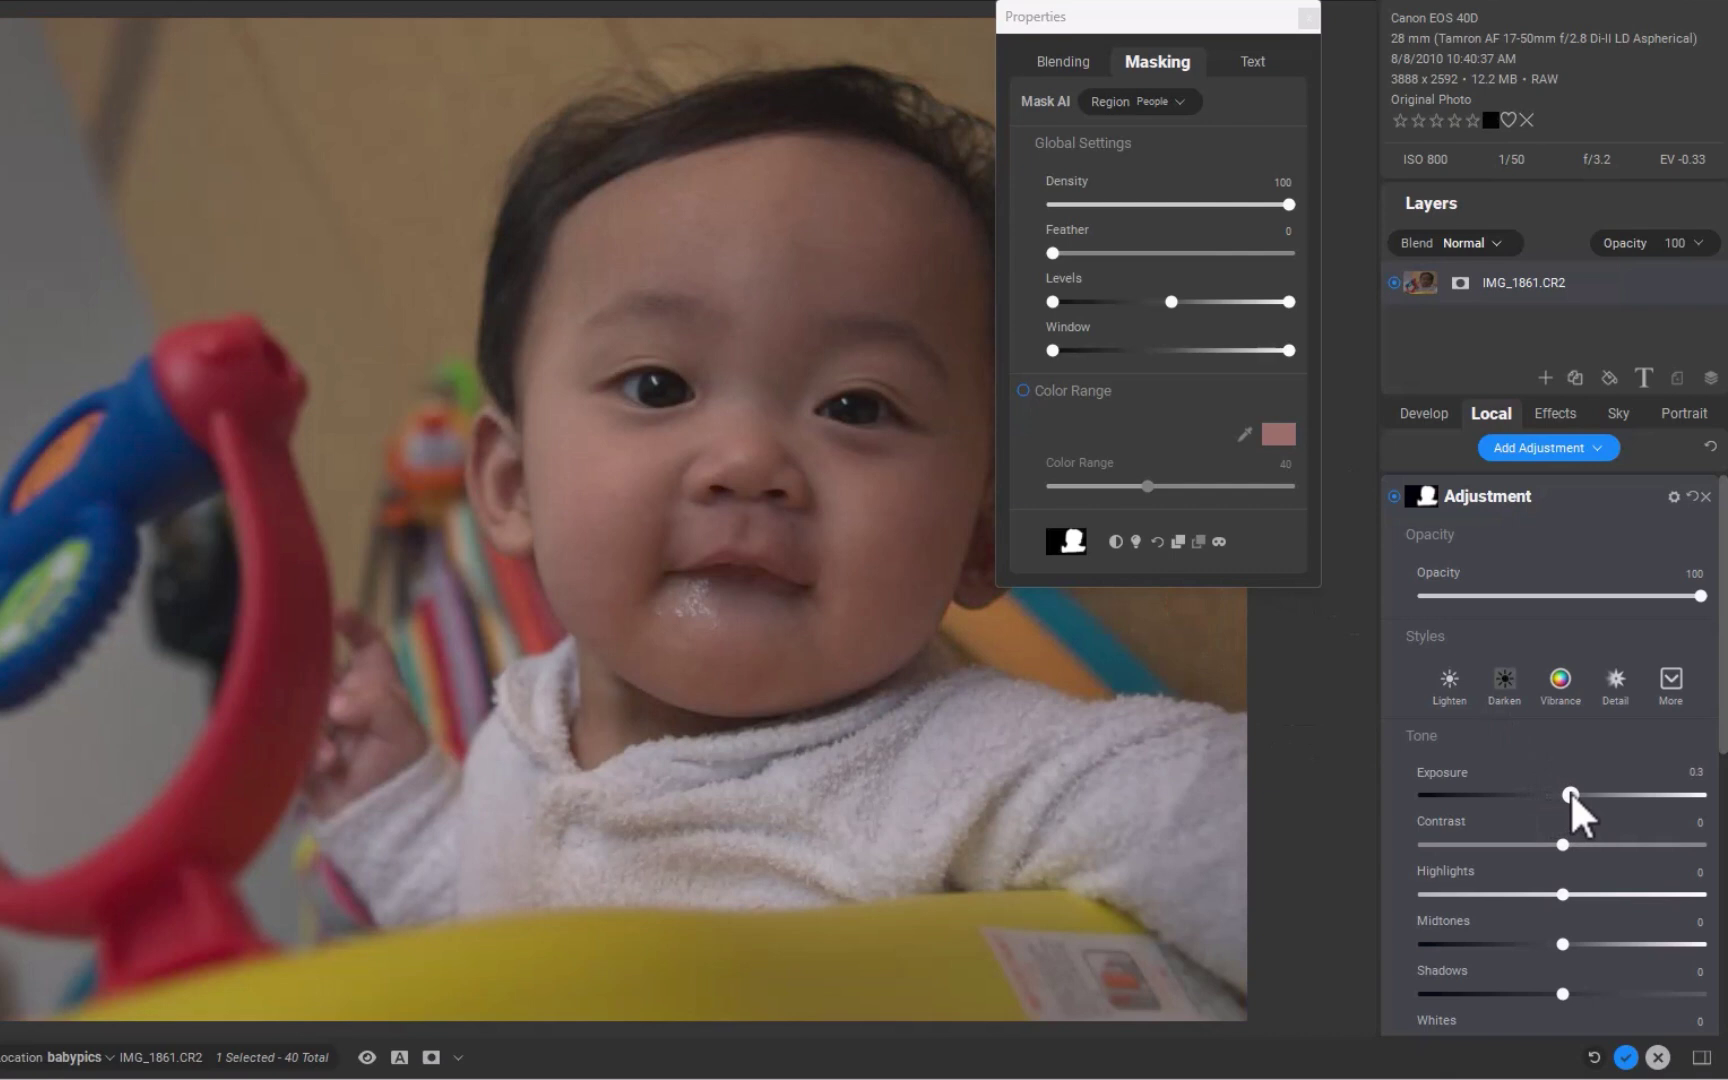
left_click_drag(1570, 794, 1577, 794)
double_click(1513, 495)
type("person")
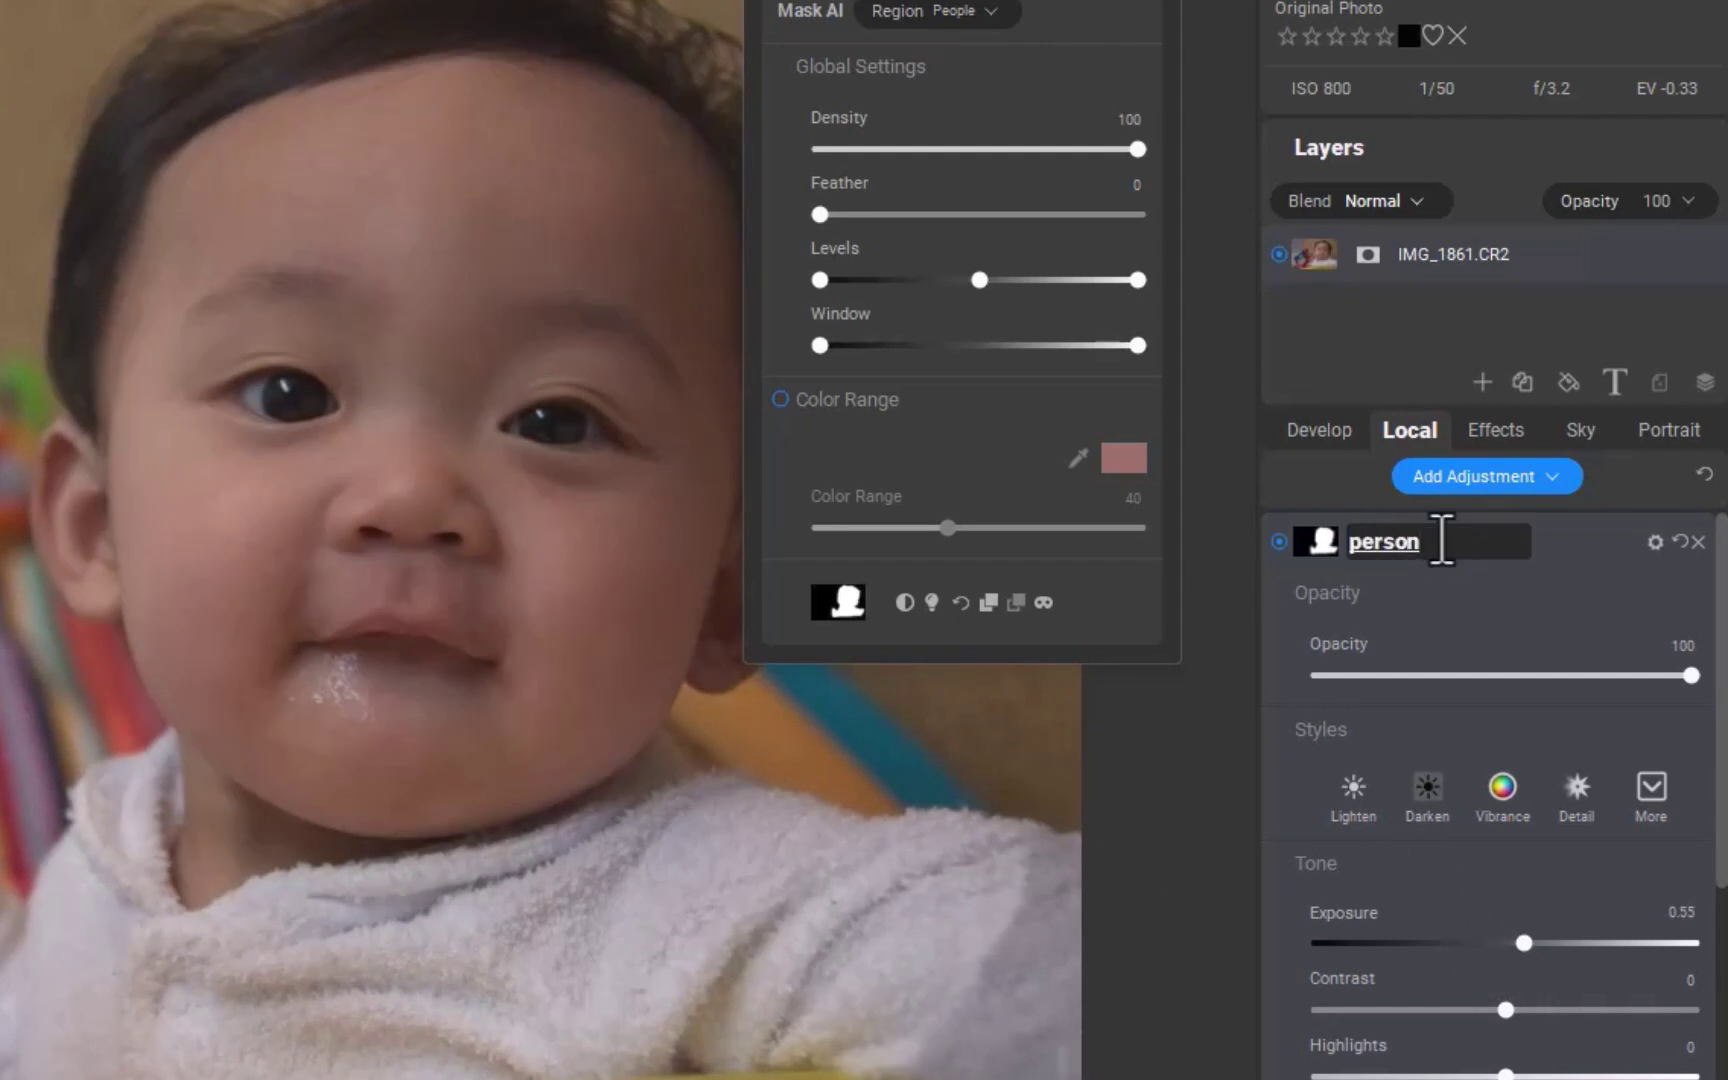
key("Return")
left_click(1425, 545)
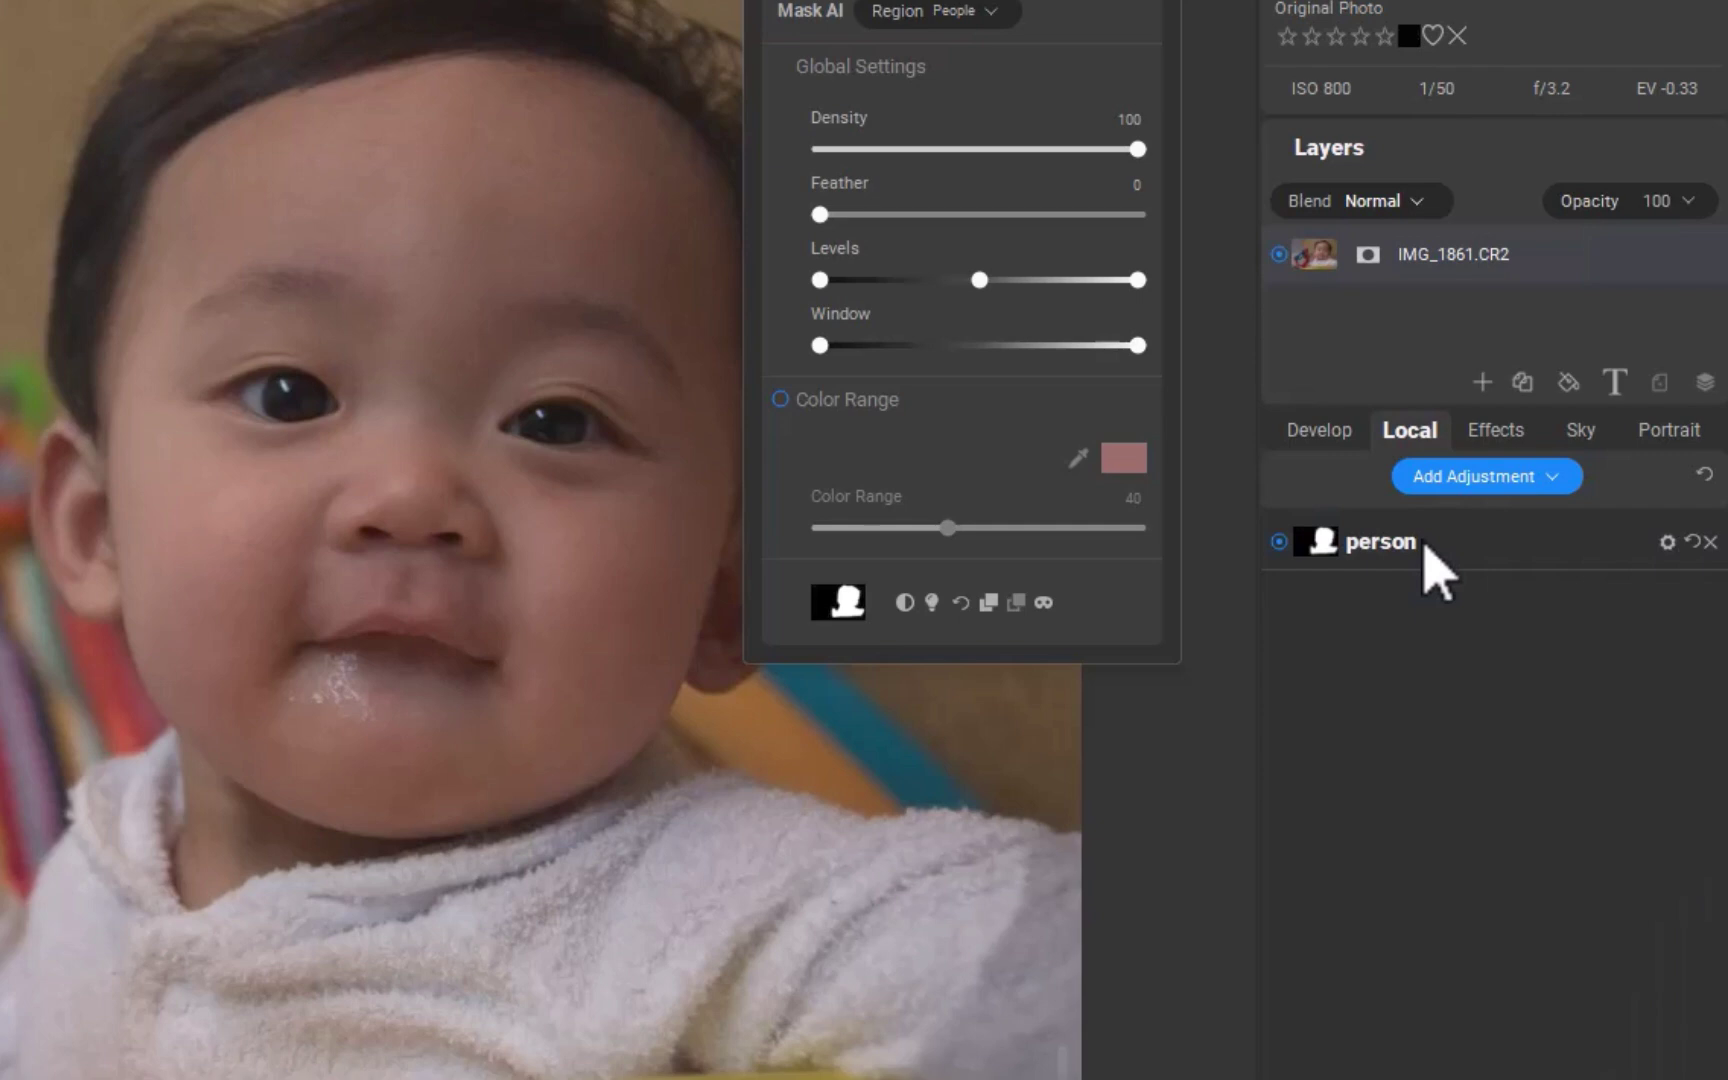
- Add a second local adjustment named "bg" and mask it to the Background region using Paint In
left_click(1441, 480)
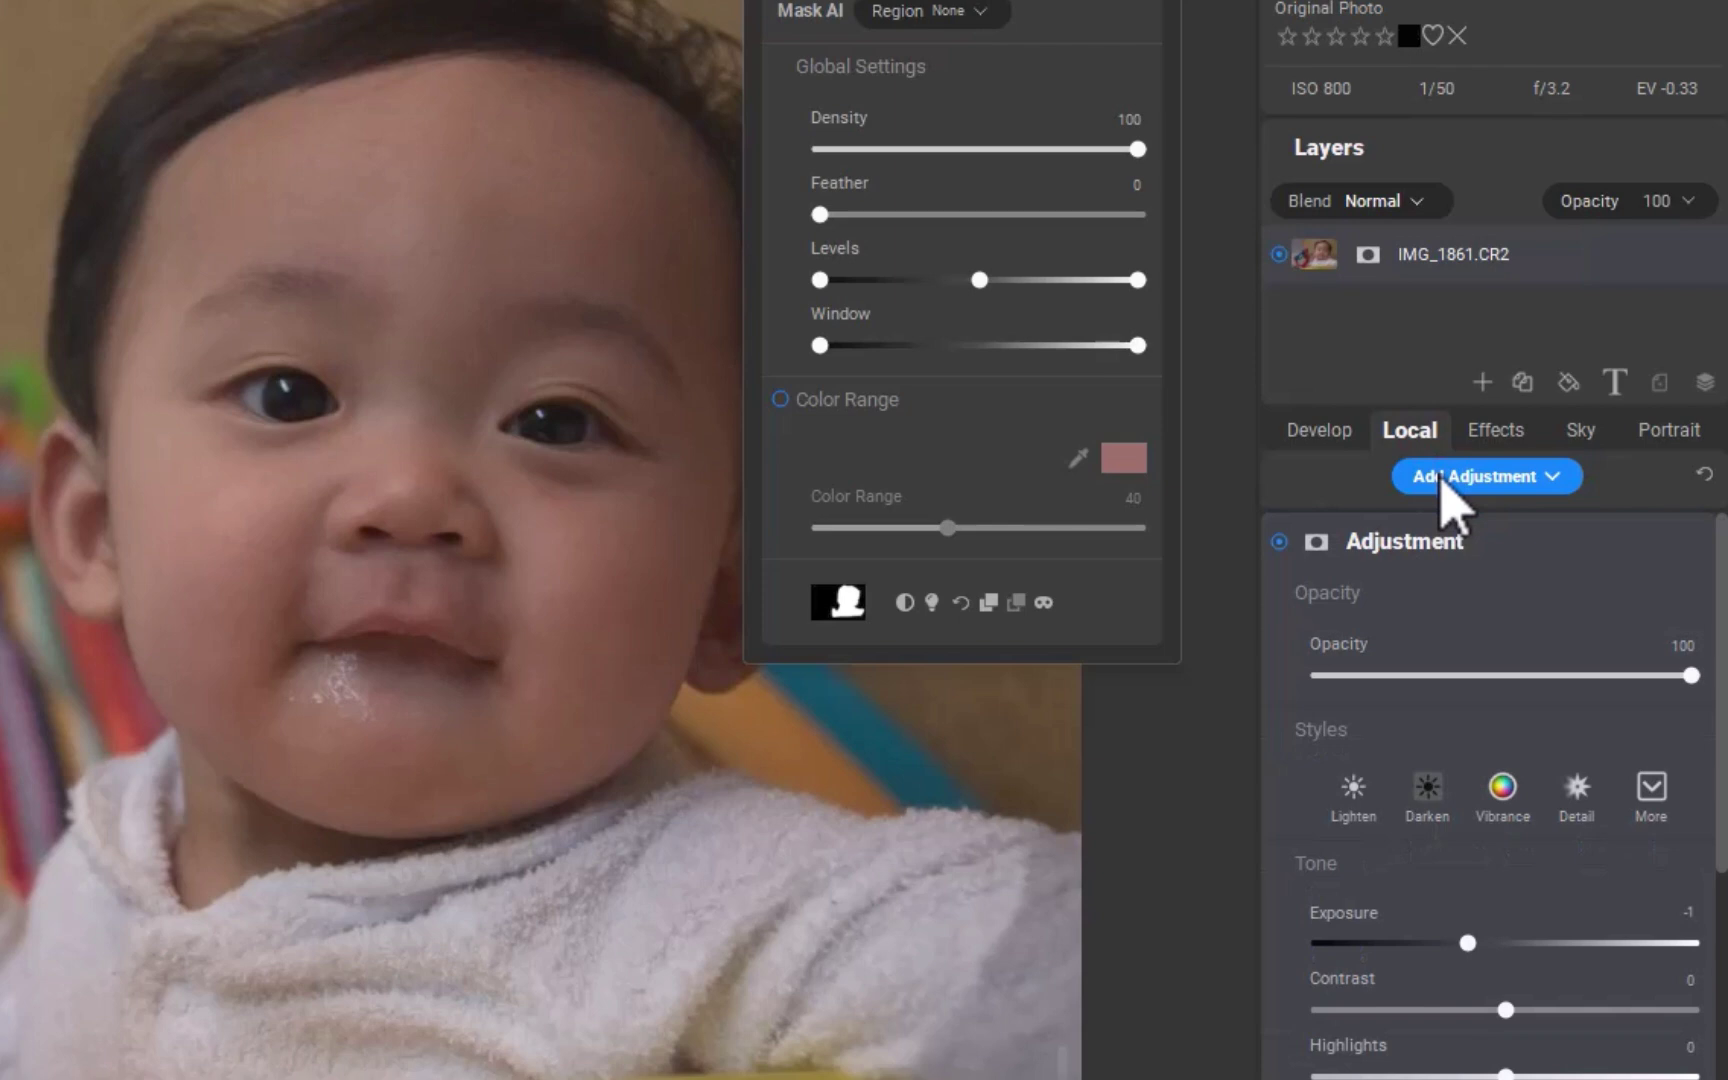
double_click(1296, 528)
type("bg")
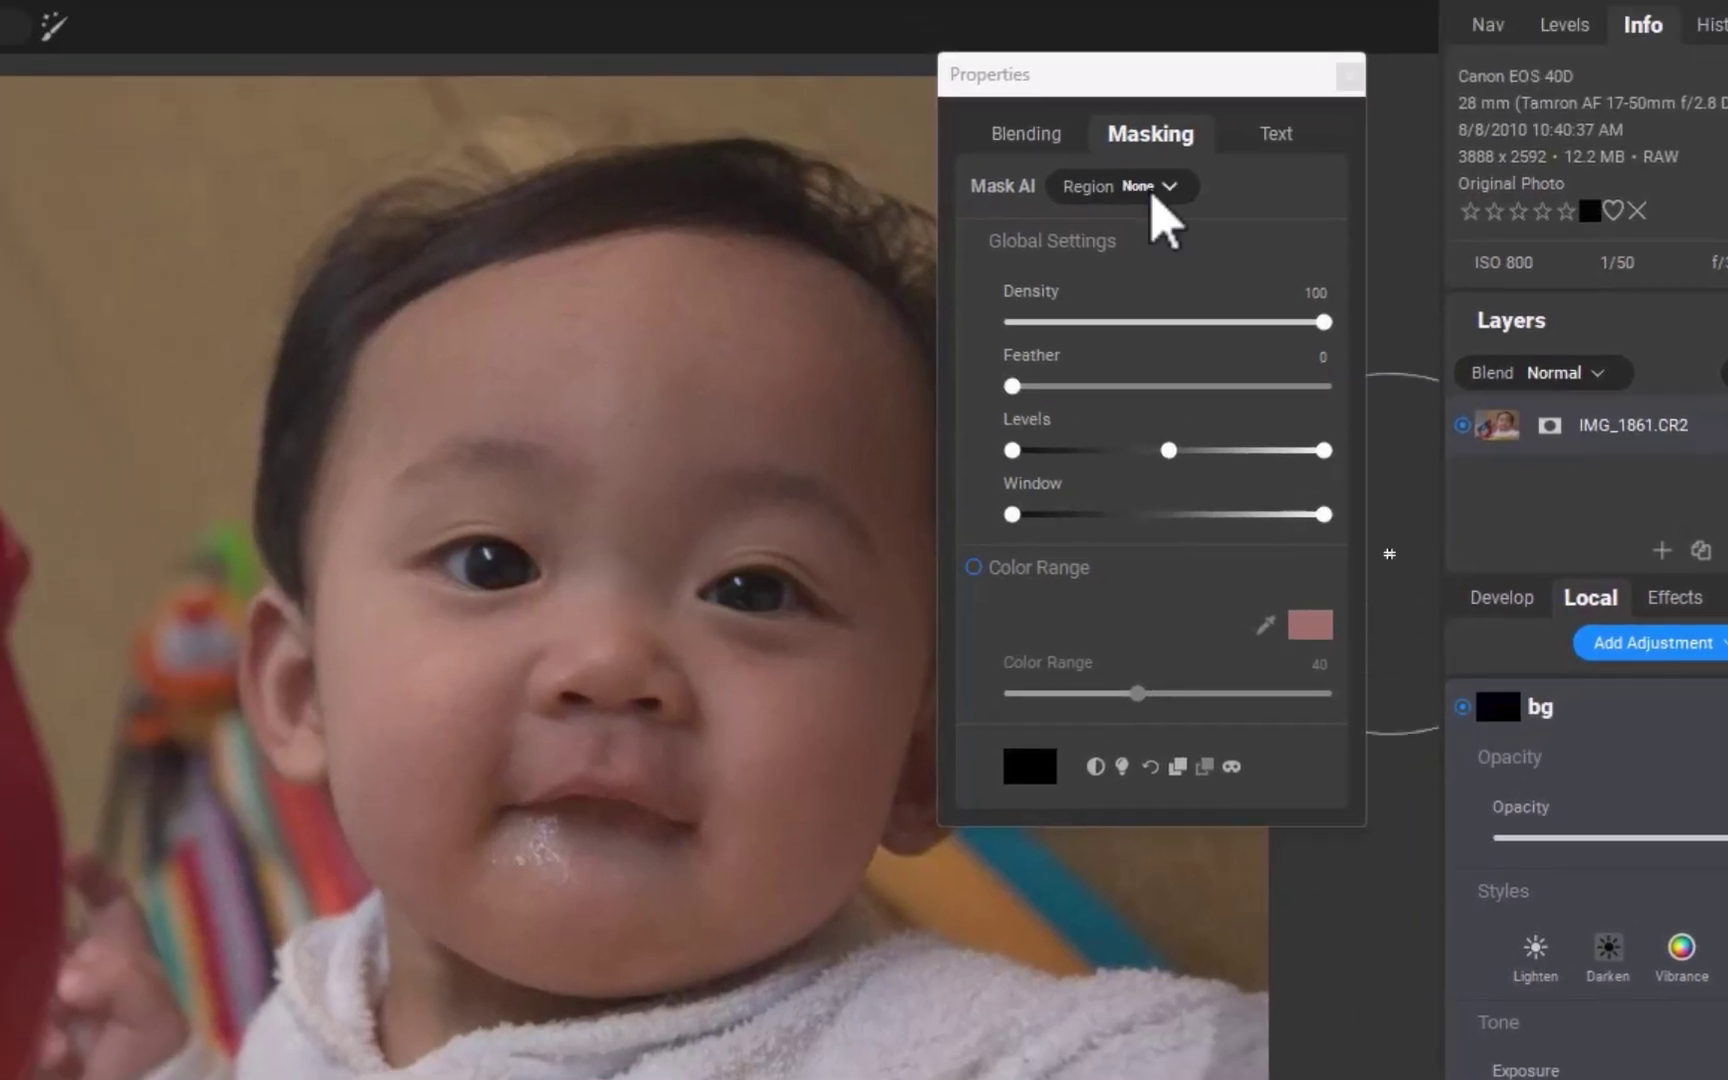
left_click(1152, 197)
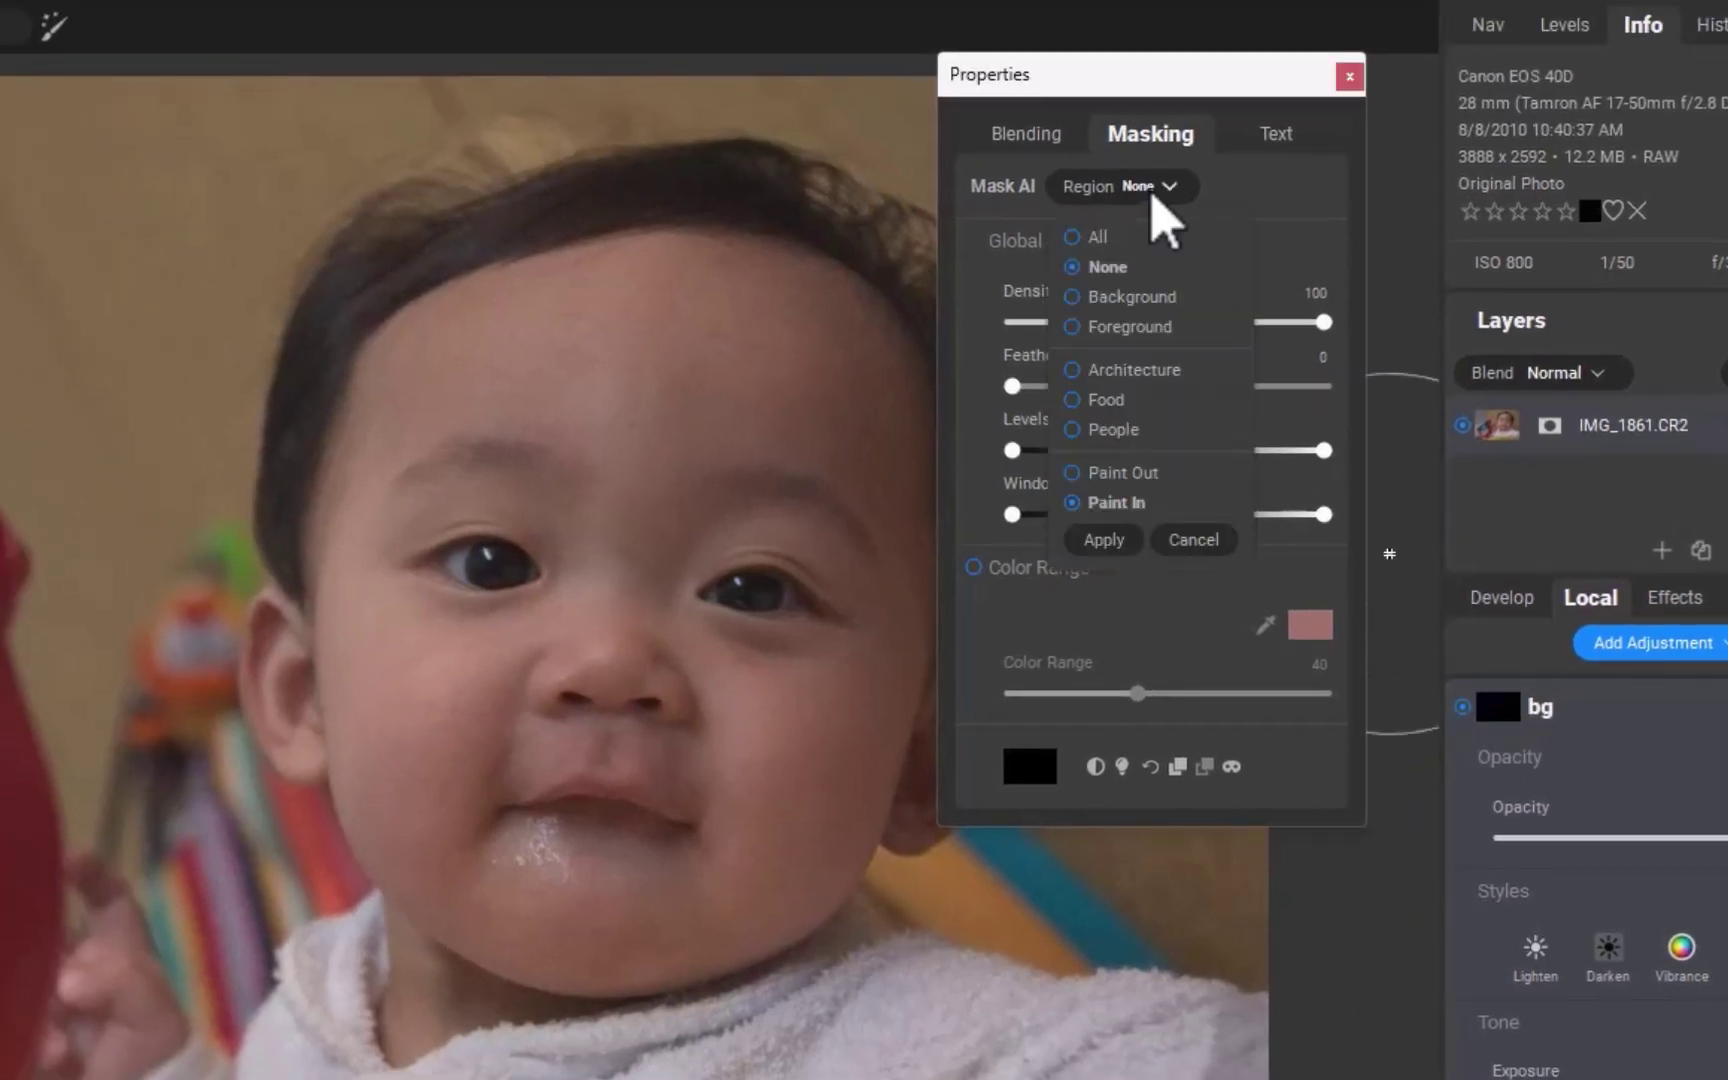
left_click(1078, 296)
left_click(1098, 538)
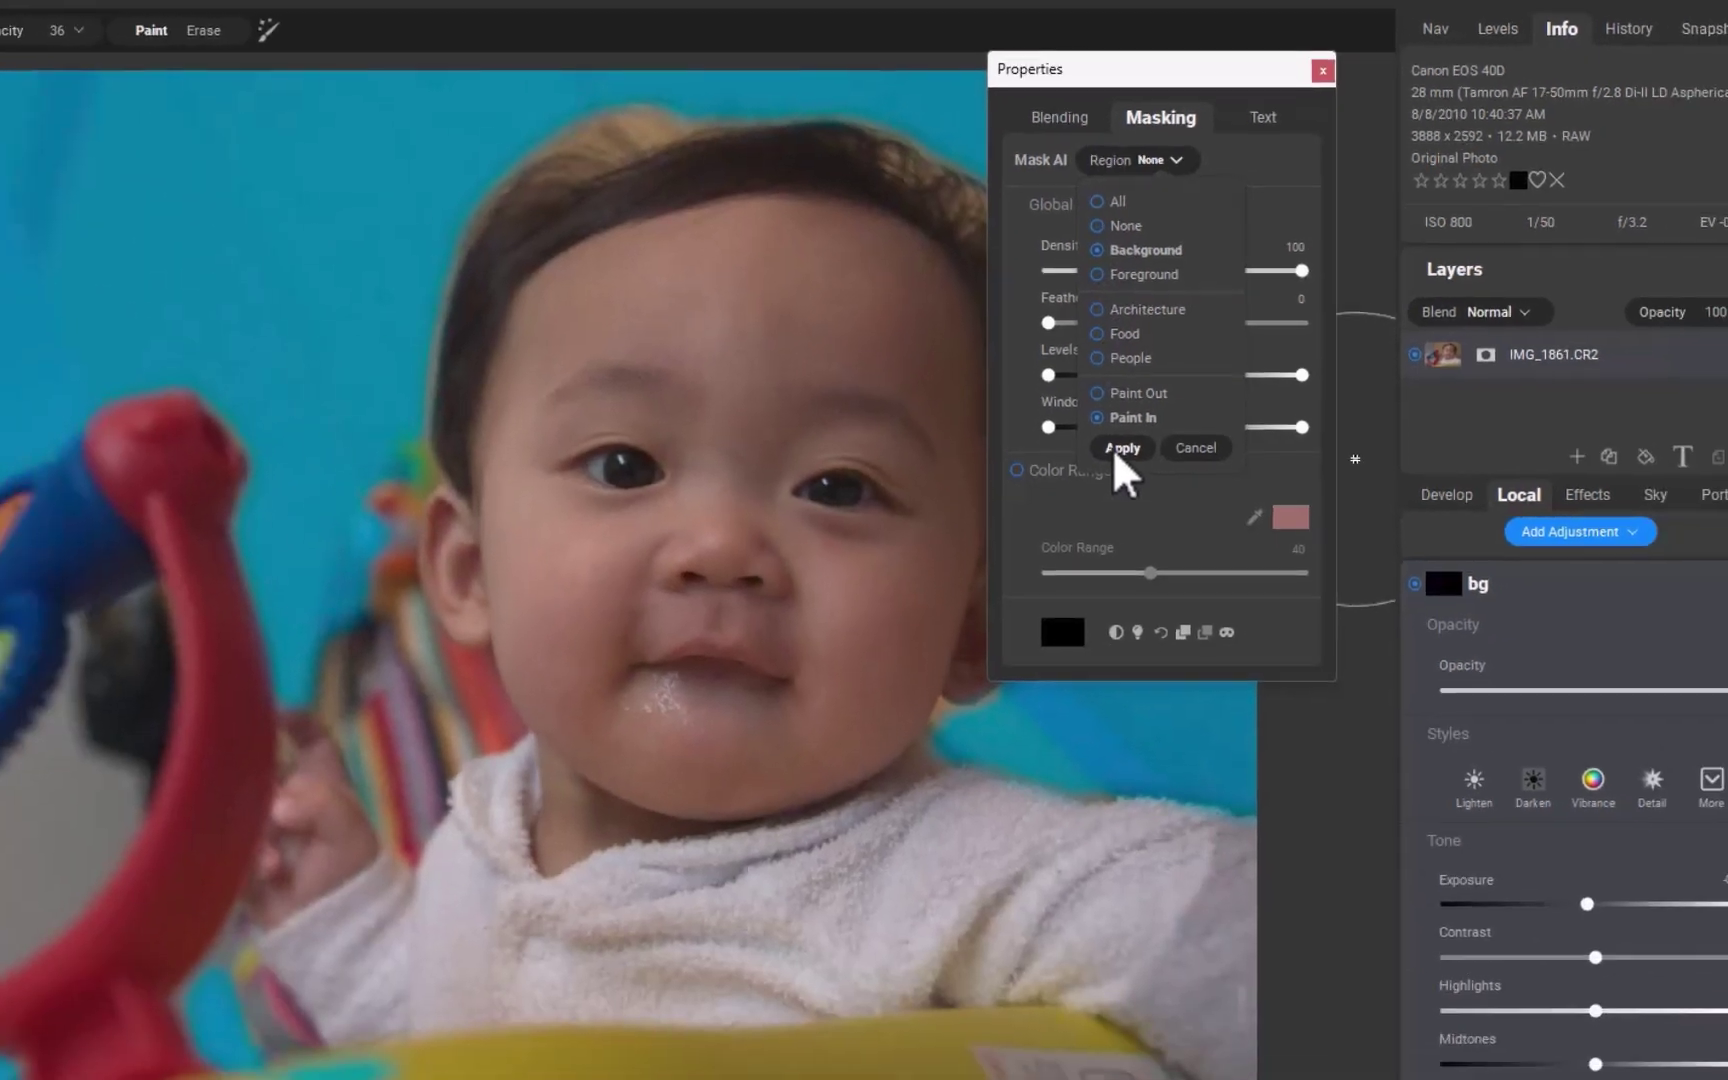
left_click(1098, 540)
- Set the bg adjustment's exposure to -0.25 and saturation to -100, and reduce its opacity to about 10
left_click_drag(1564, 836, 1544, 834)
scroll(1611, 811, "down", 6)
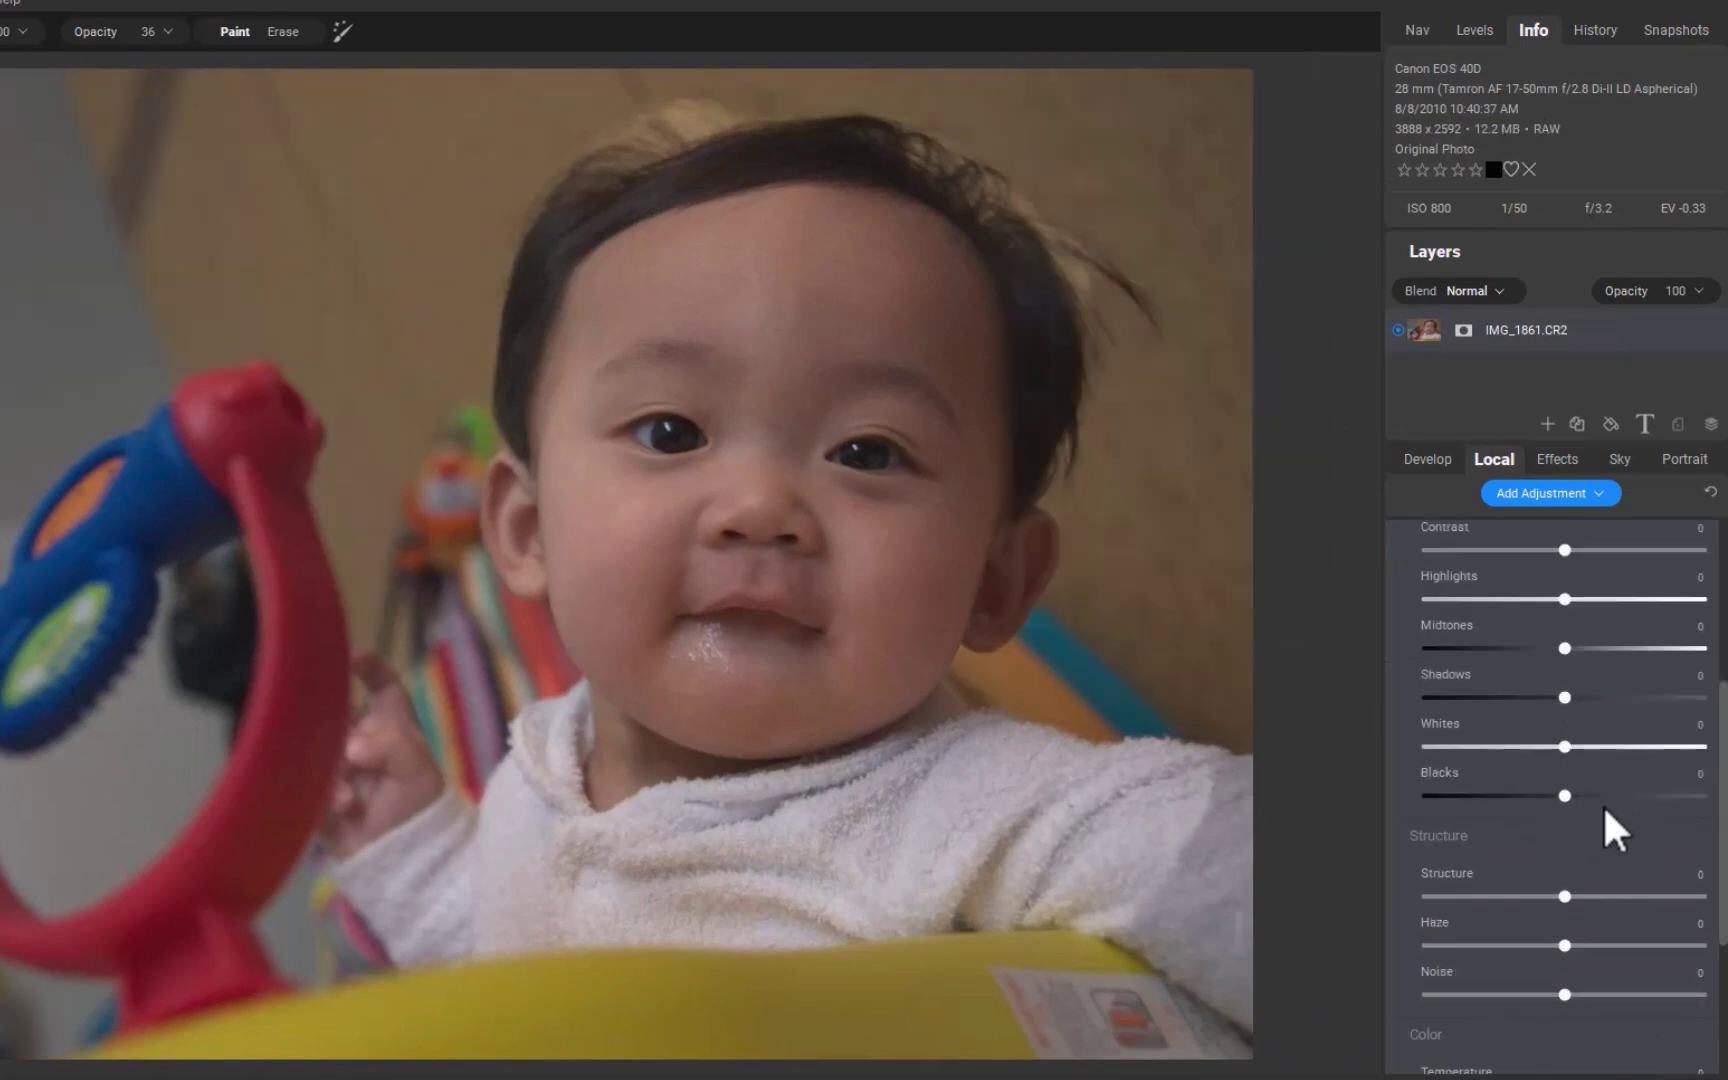
left_click_drag(1563, 924, 1358, 908)
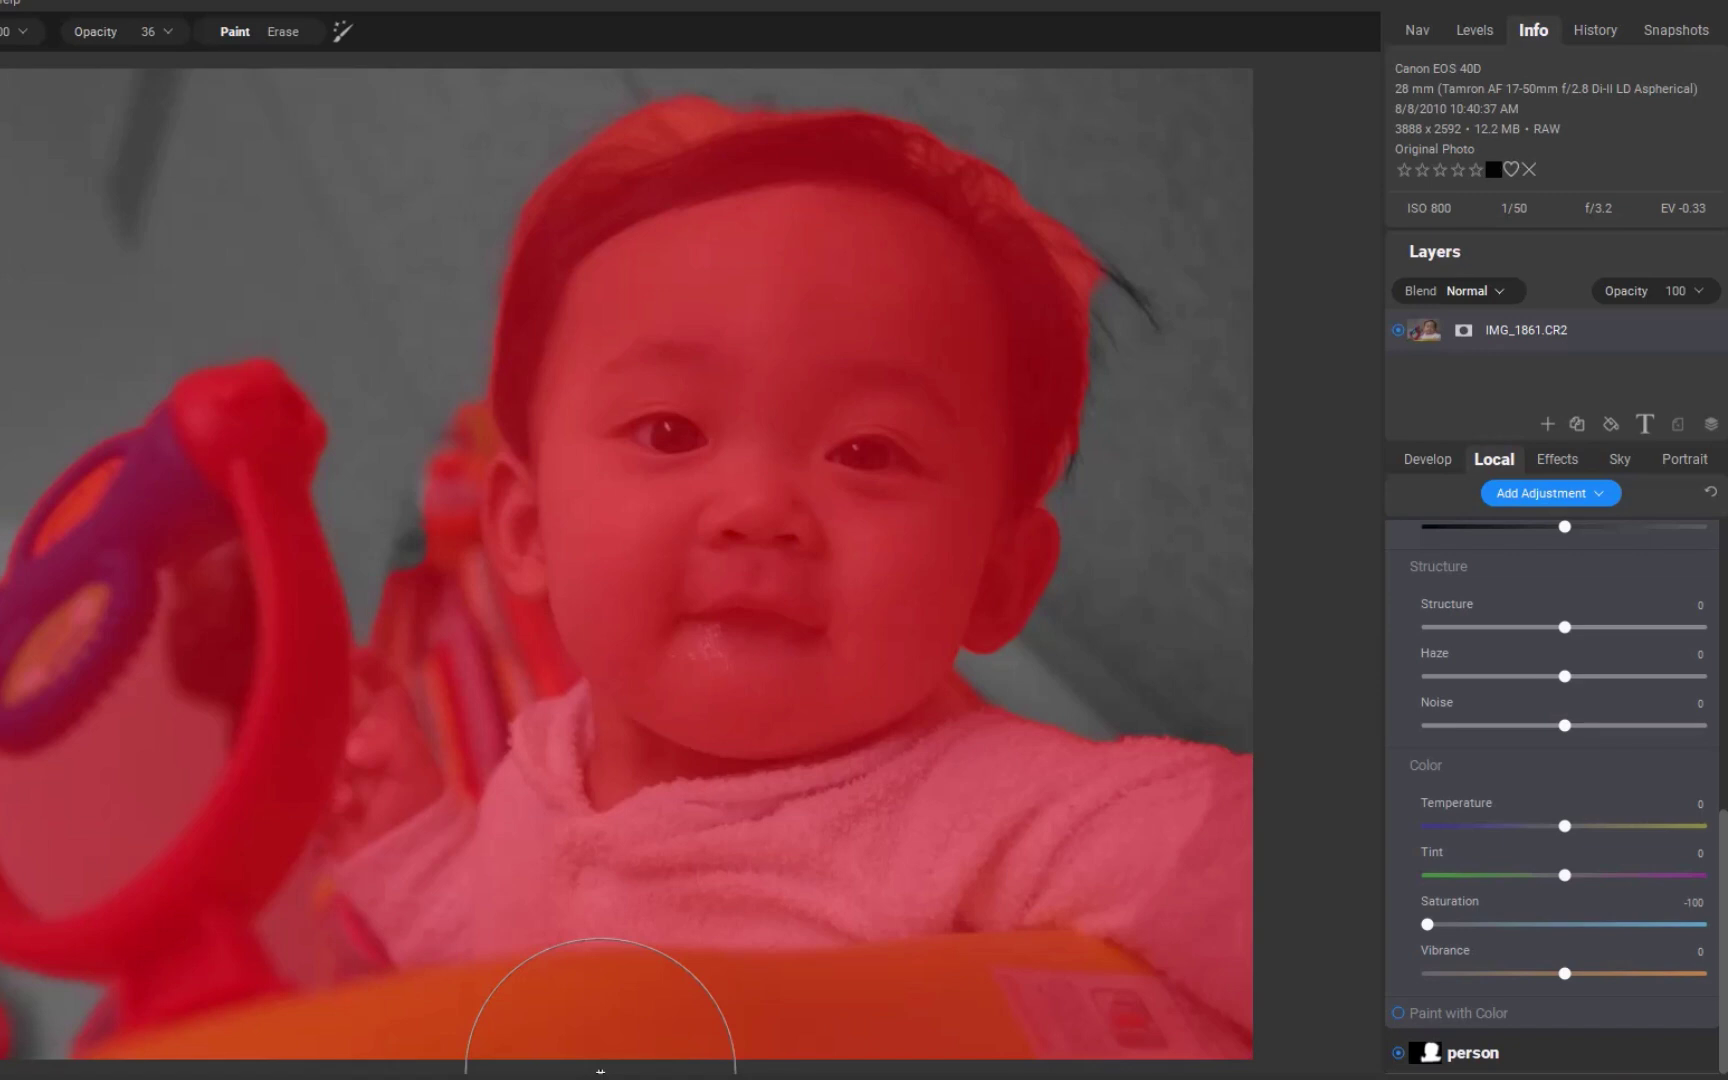
scroll(1700, 656, "up", 10)
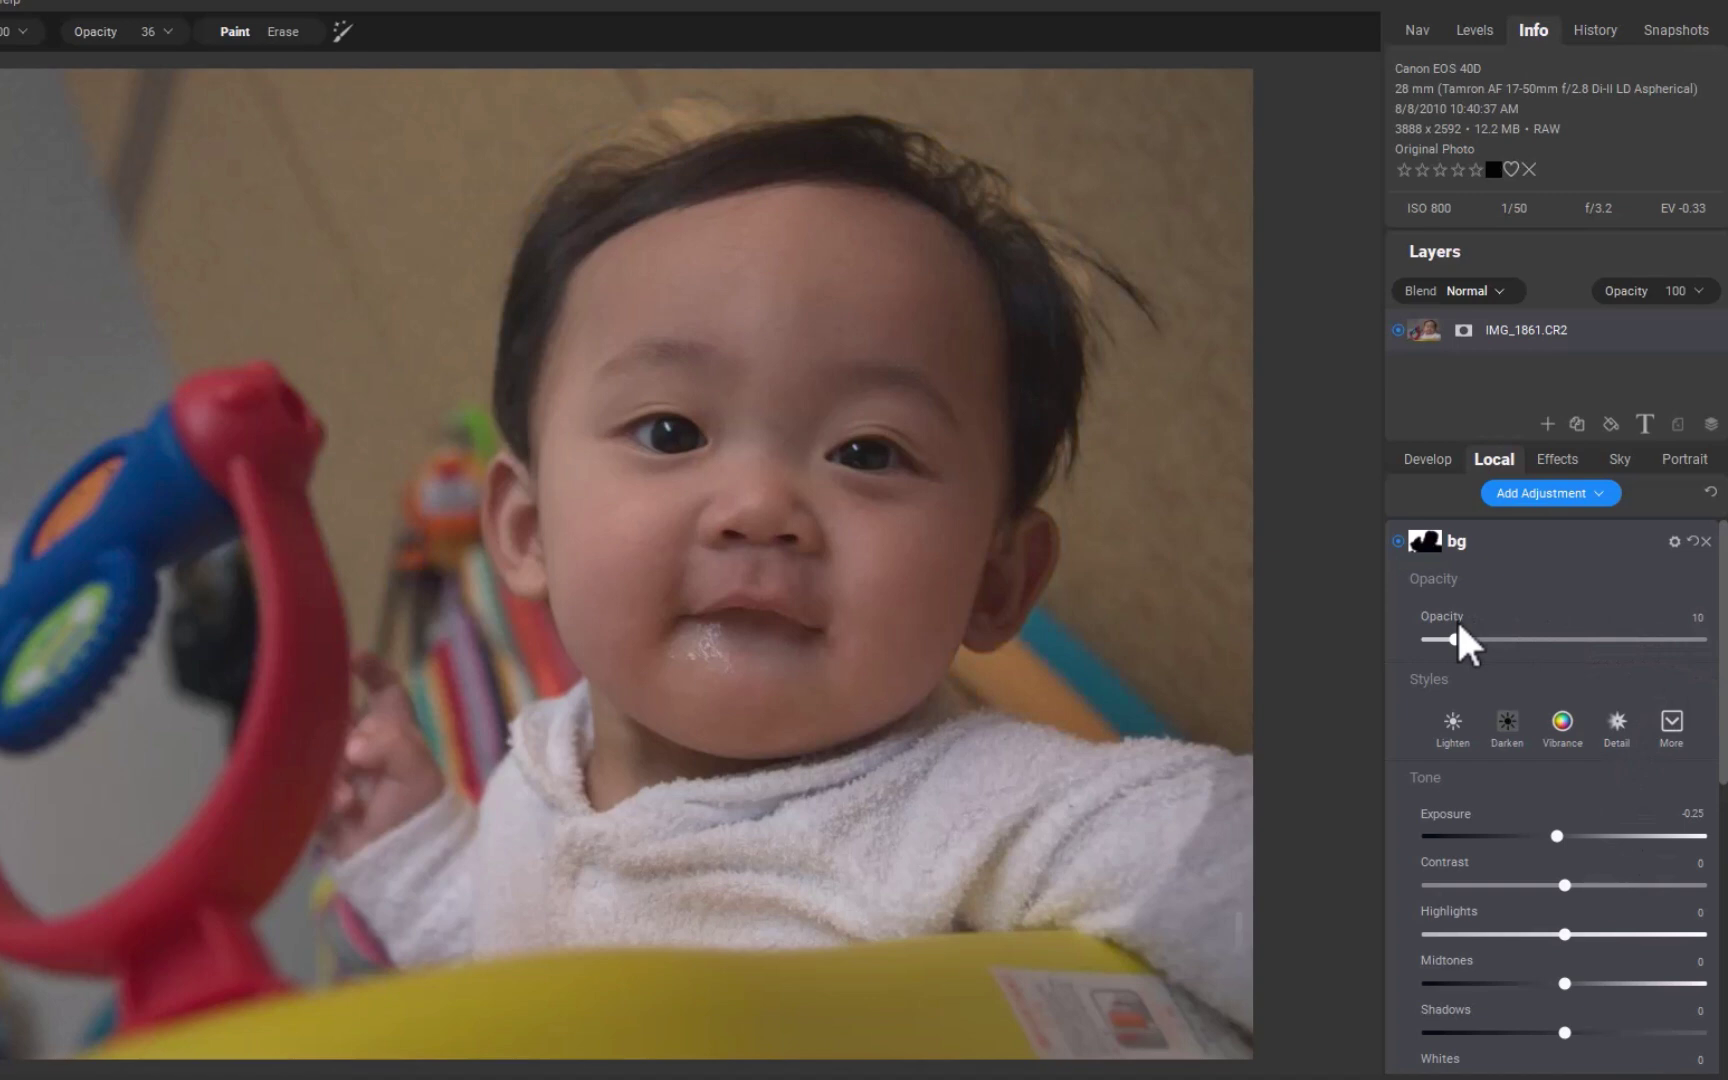
- Set the person adjustment's exposure to 1 and opacity to 49, and compare the result with the unedited photo
left_click(1540, 541)
left_click(1580, 586)
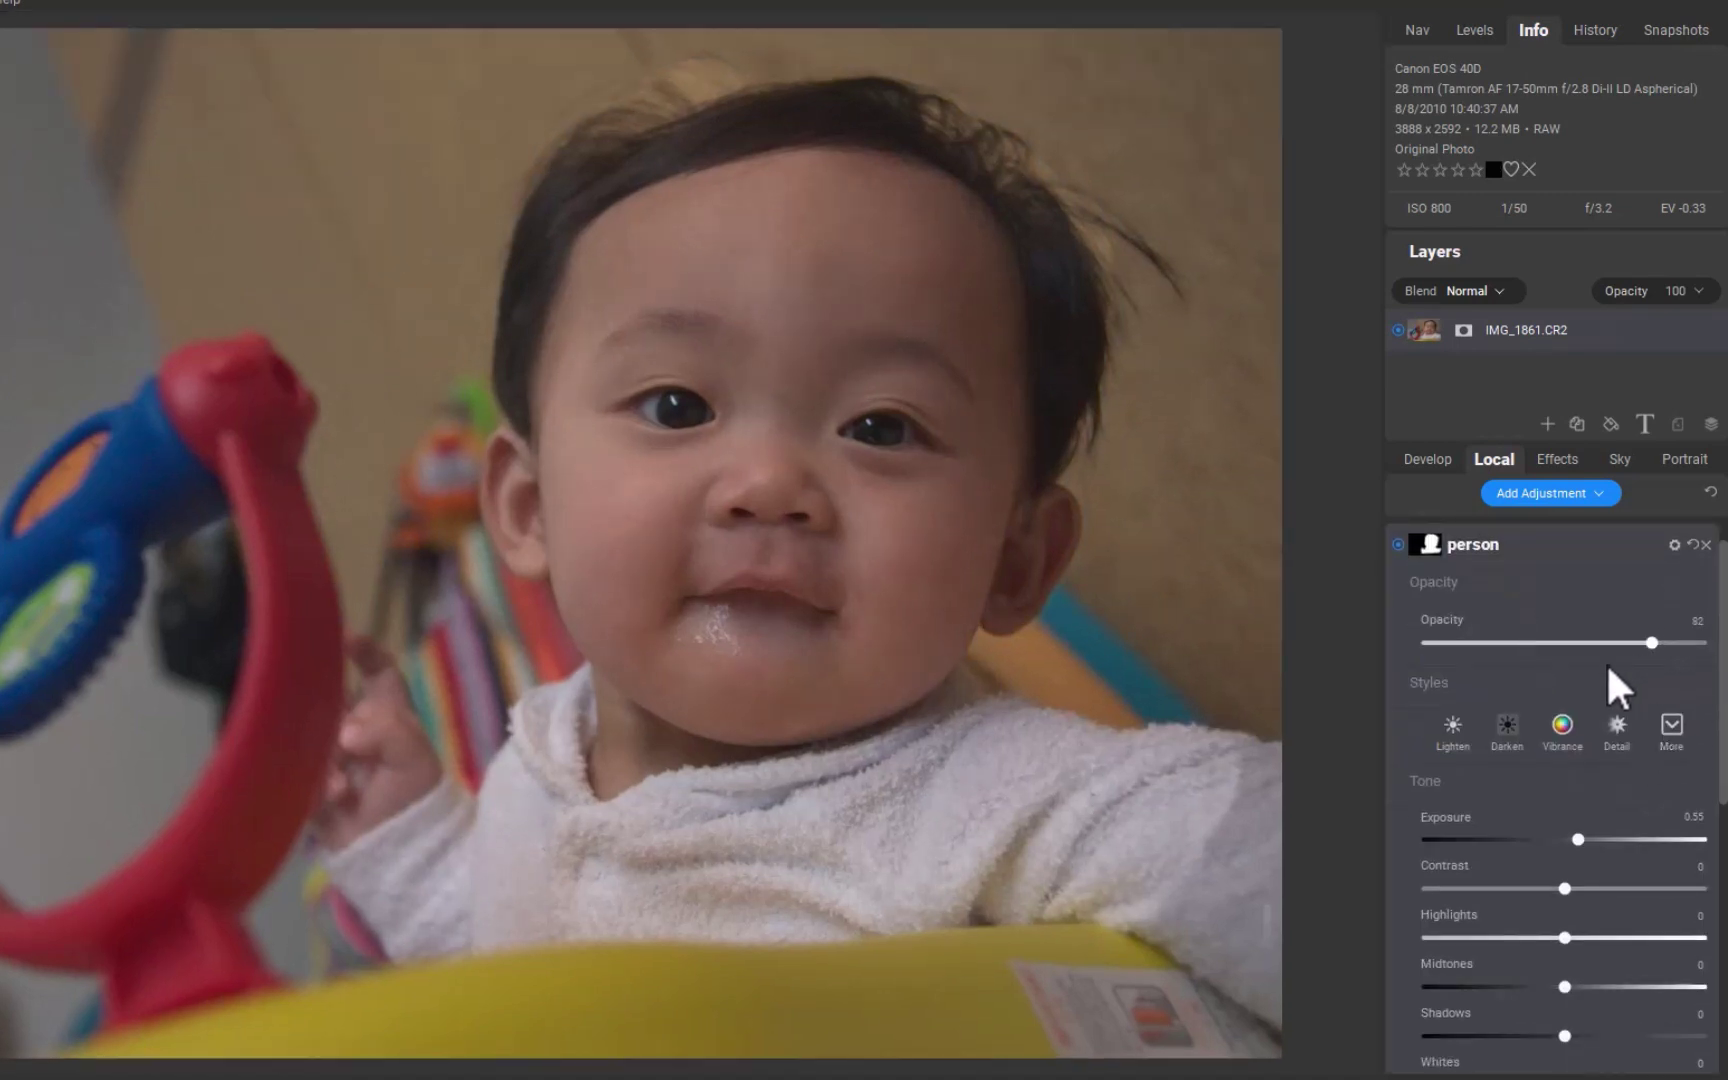
key("backslash")
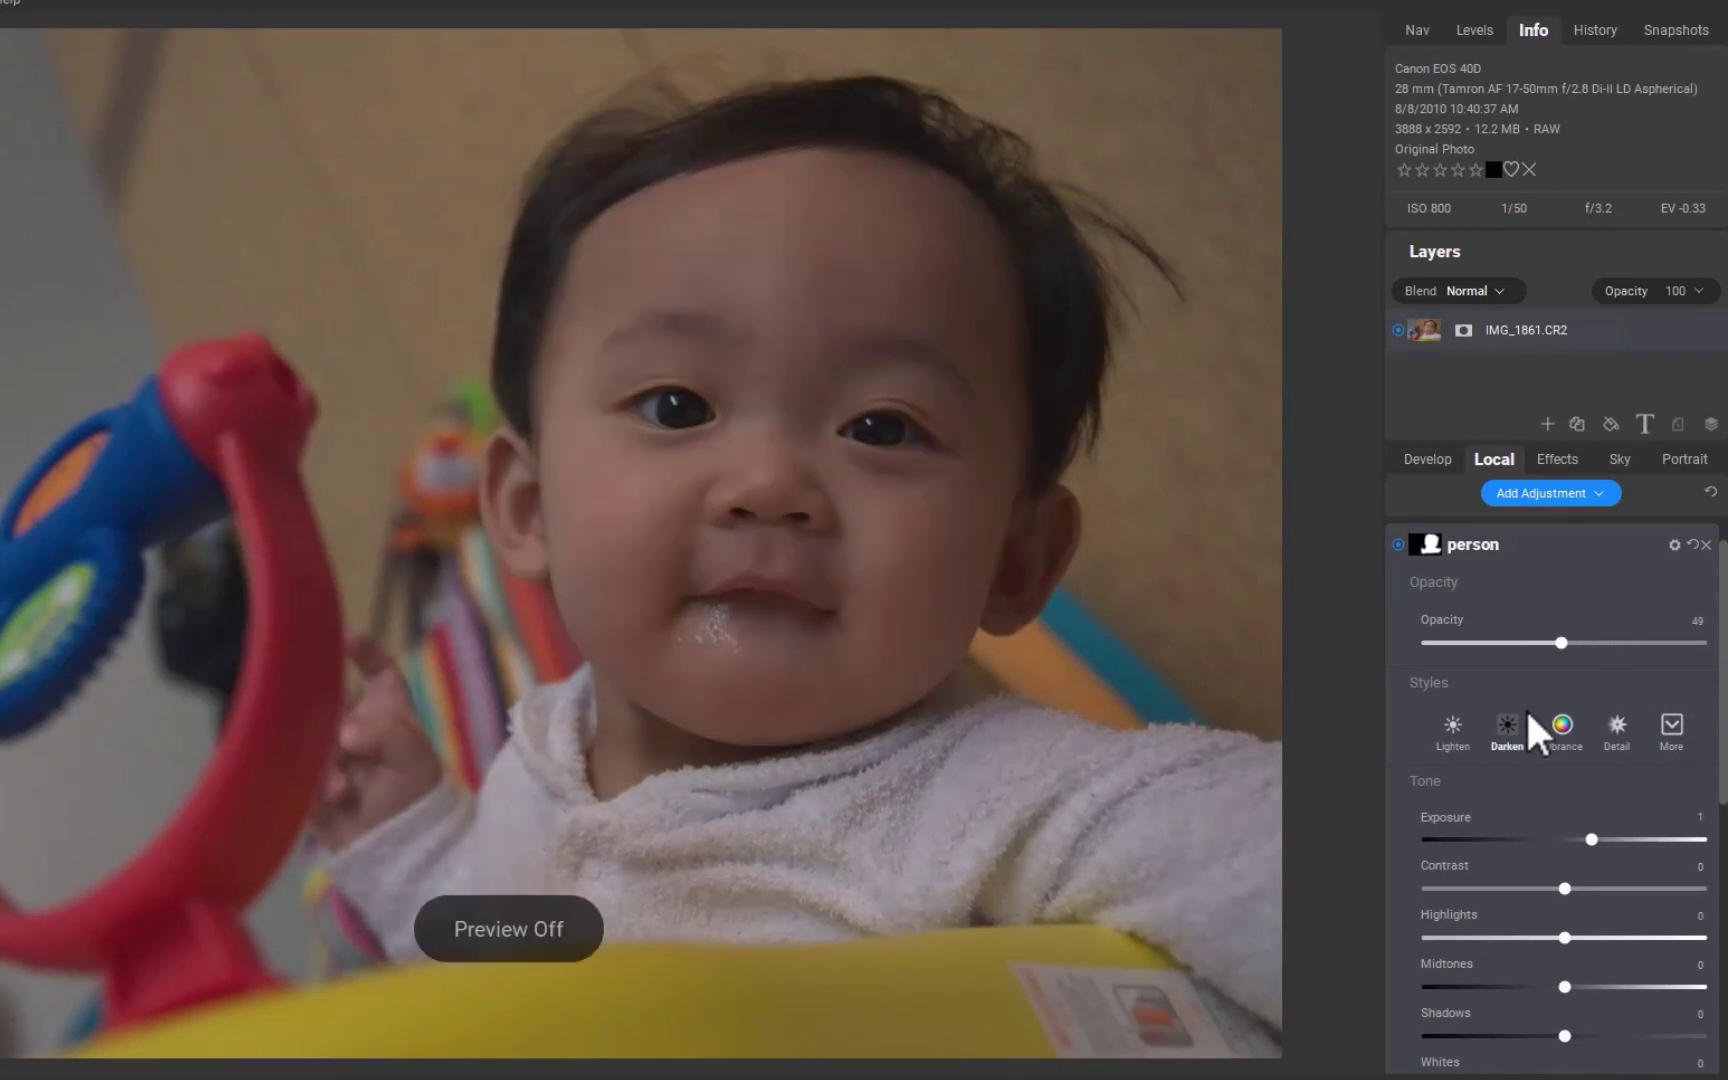
key("backslash")
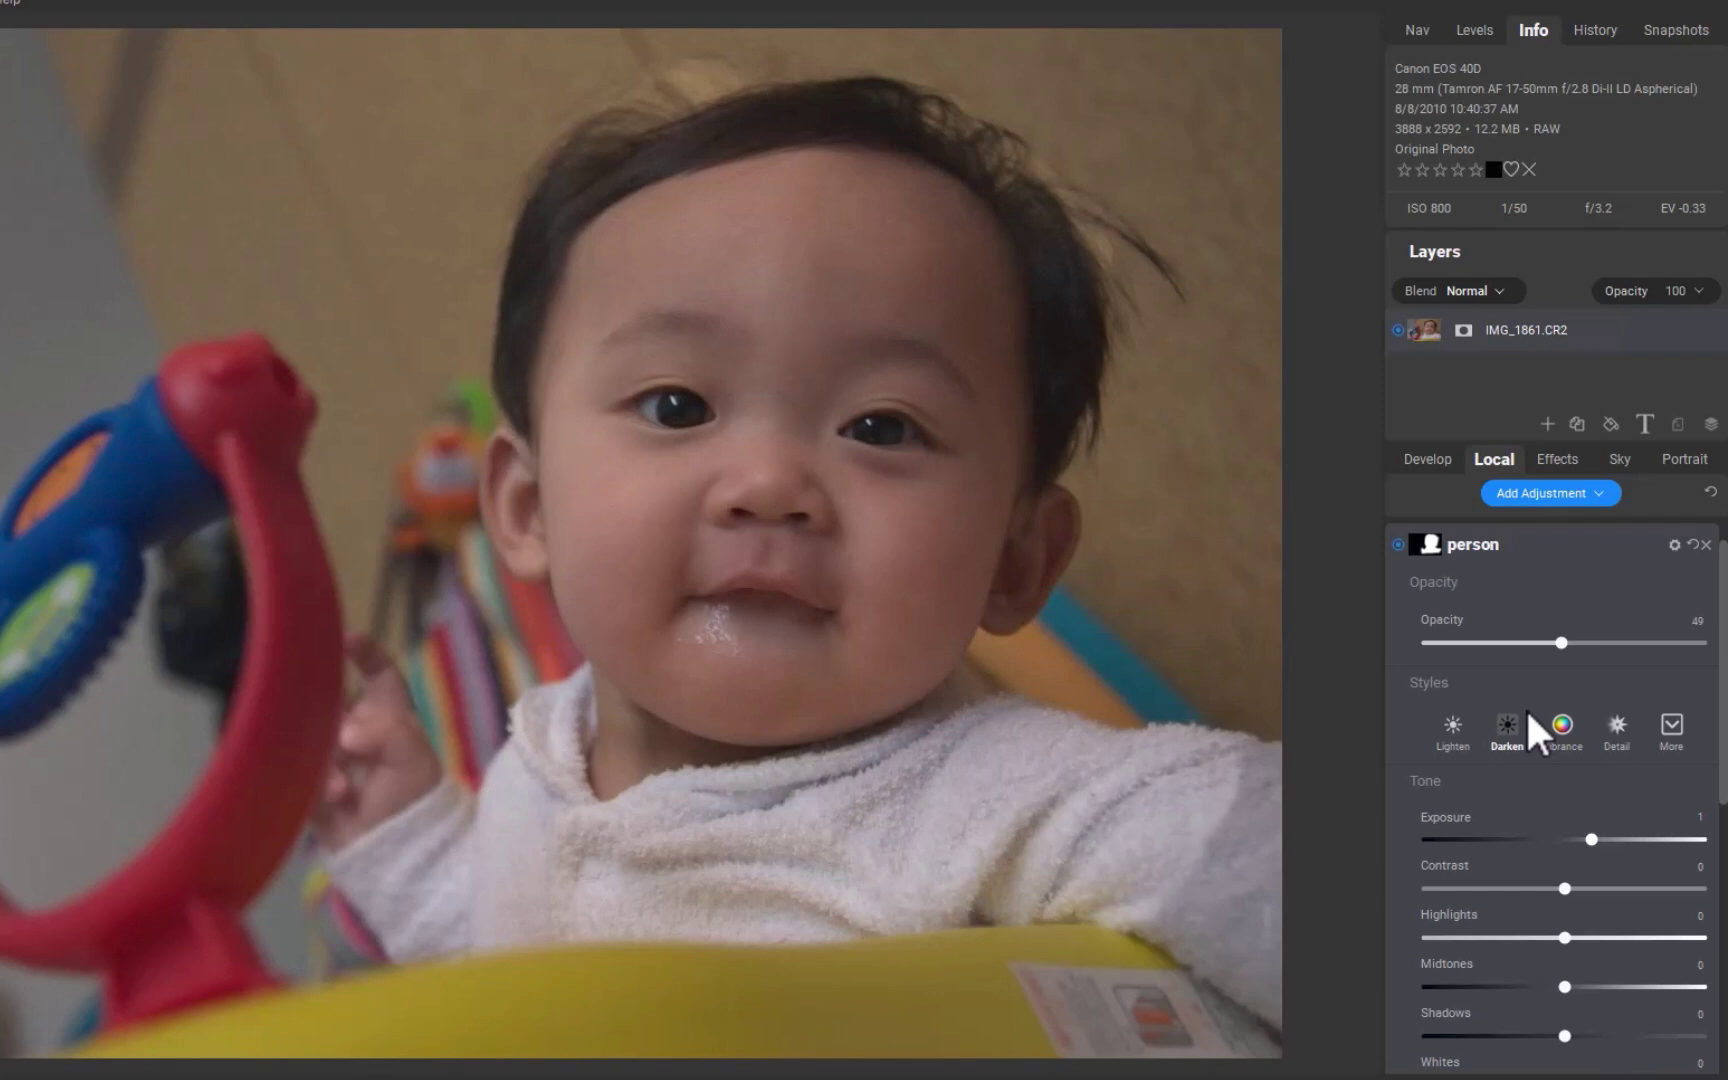
- Apply Portrait AI to the baby's face and set the face brightness to 34
left_click(1675, 456)
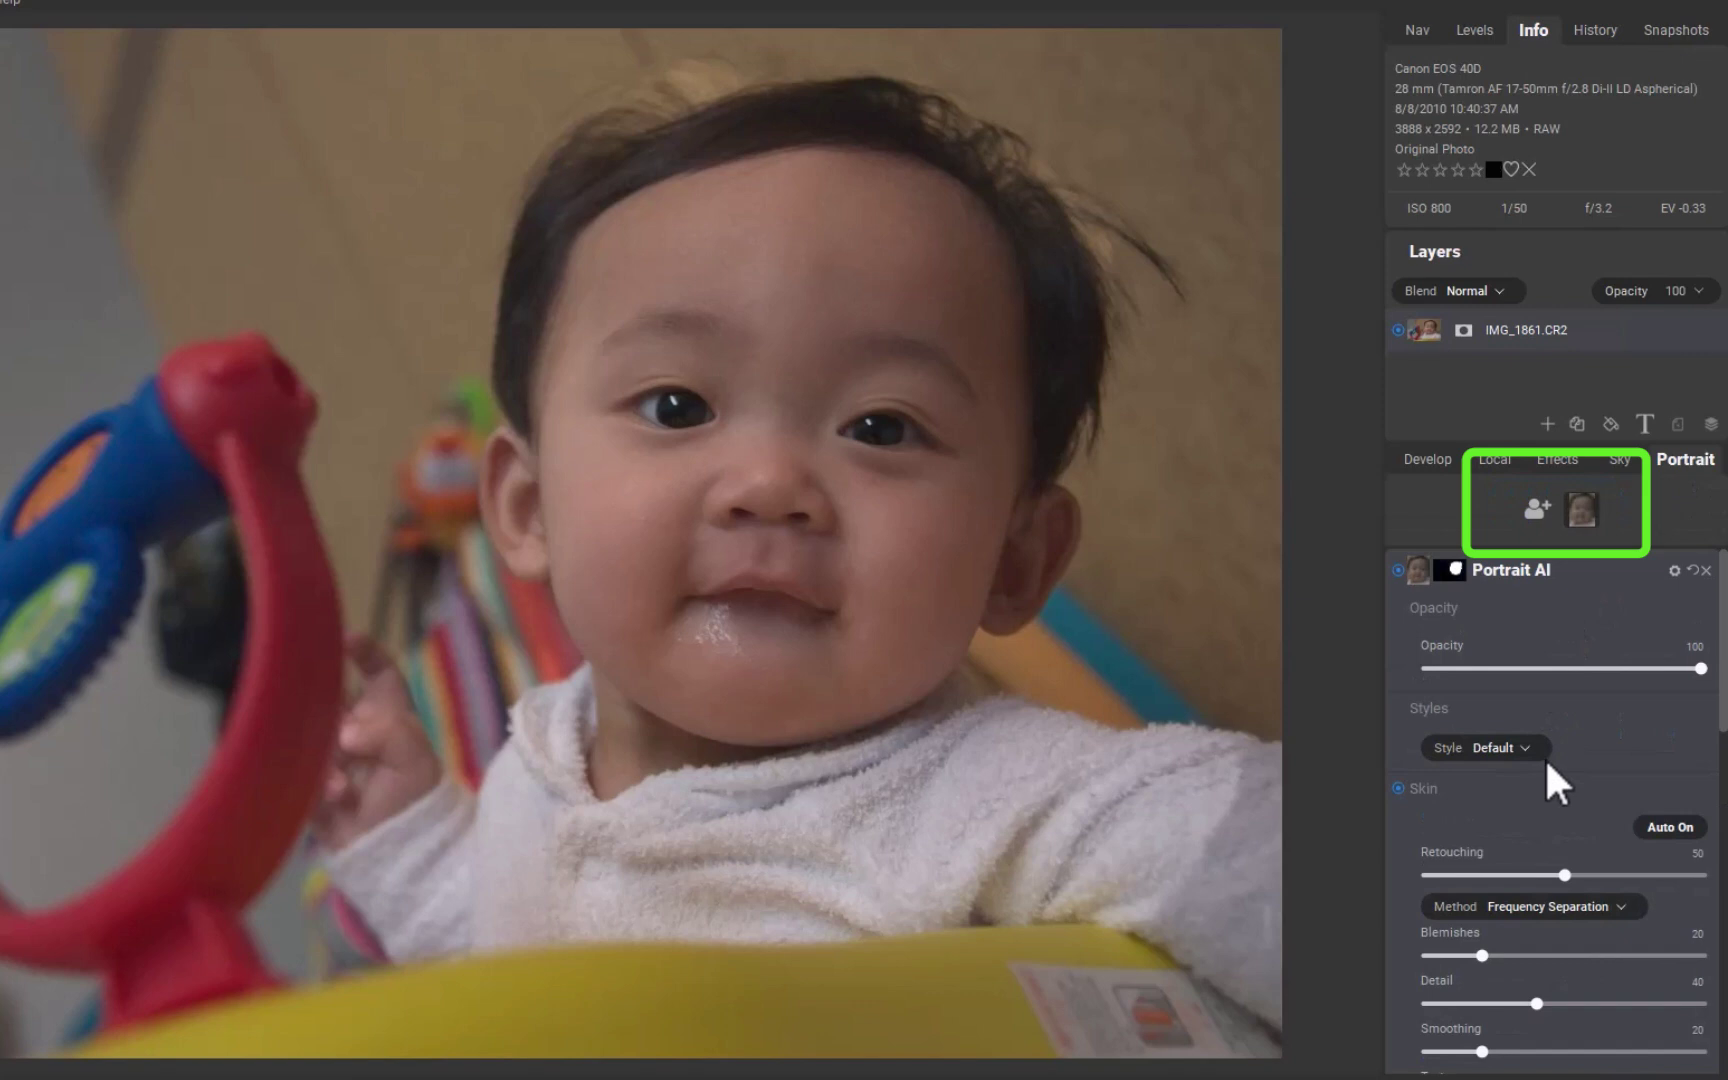
scroll(1600, 758, "down", 5)
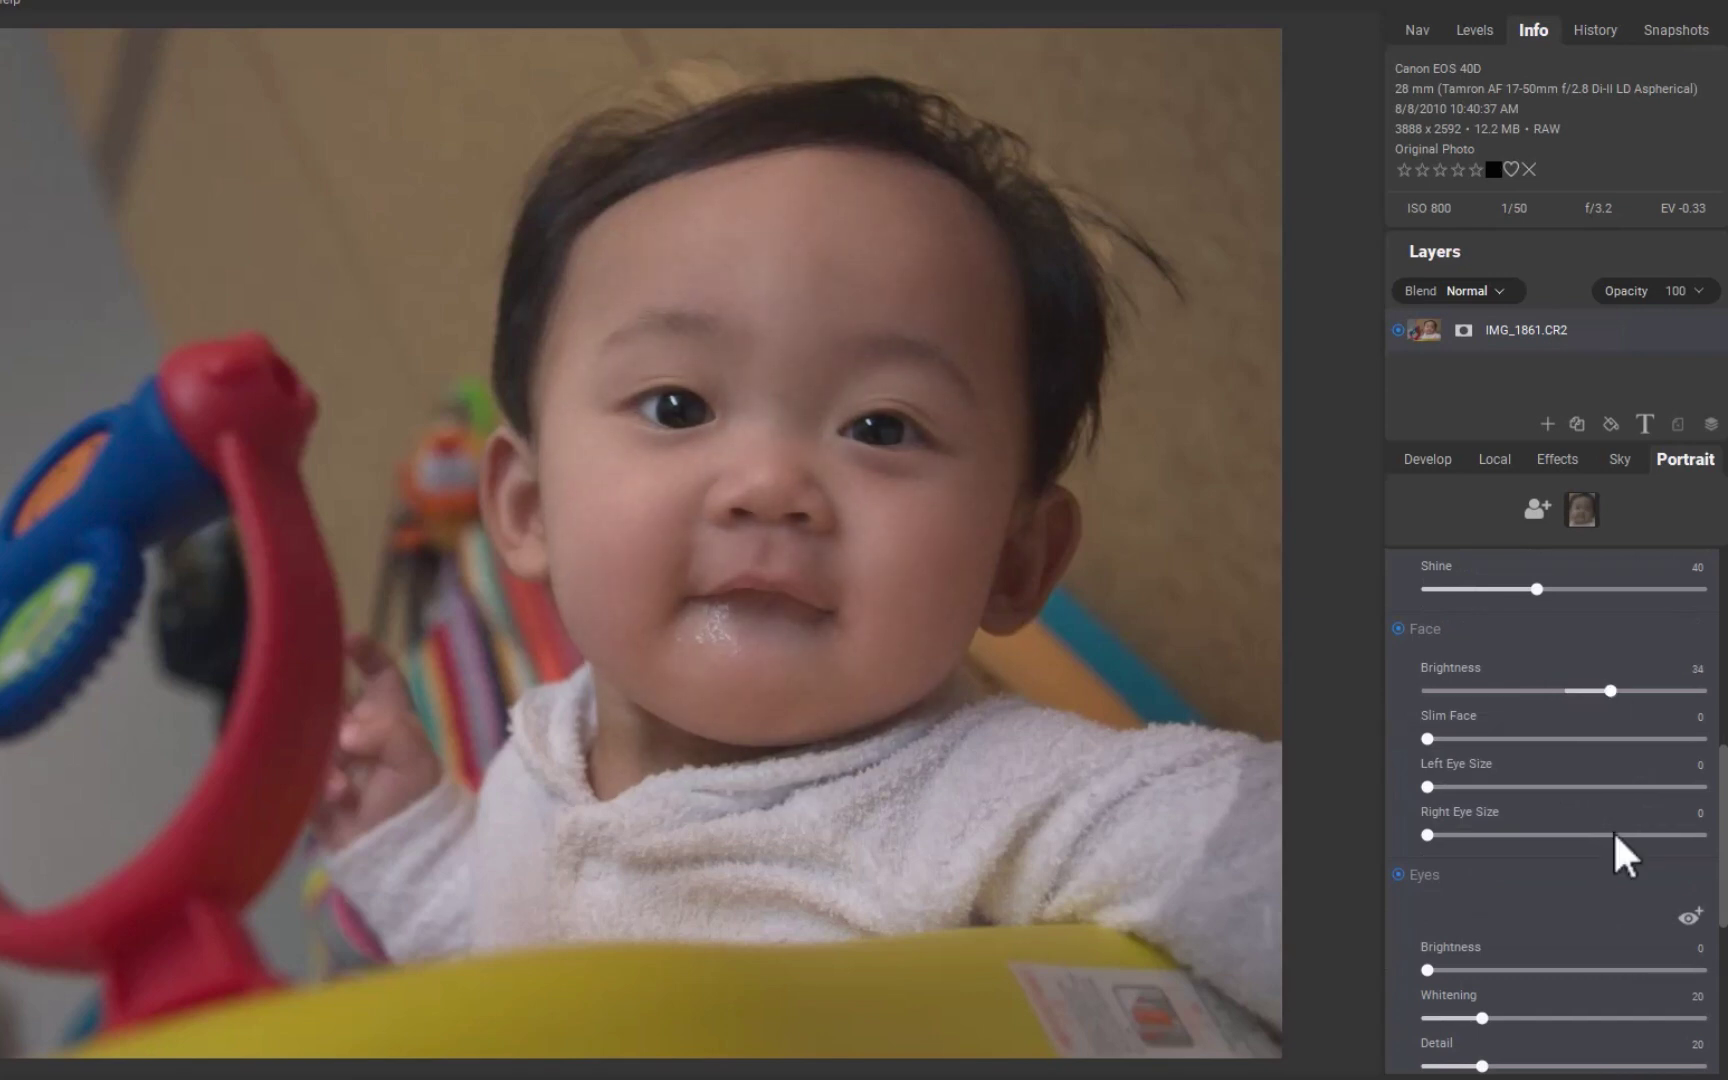
- Set the eyes' brightness to 17, whitening to 76 and detail to 80, set teeth whitening to 22, and compare with the unedited photo
scroll(1600, 835, "down", 2)
left_click_drag(1430, 858, 1536, 858)
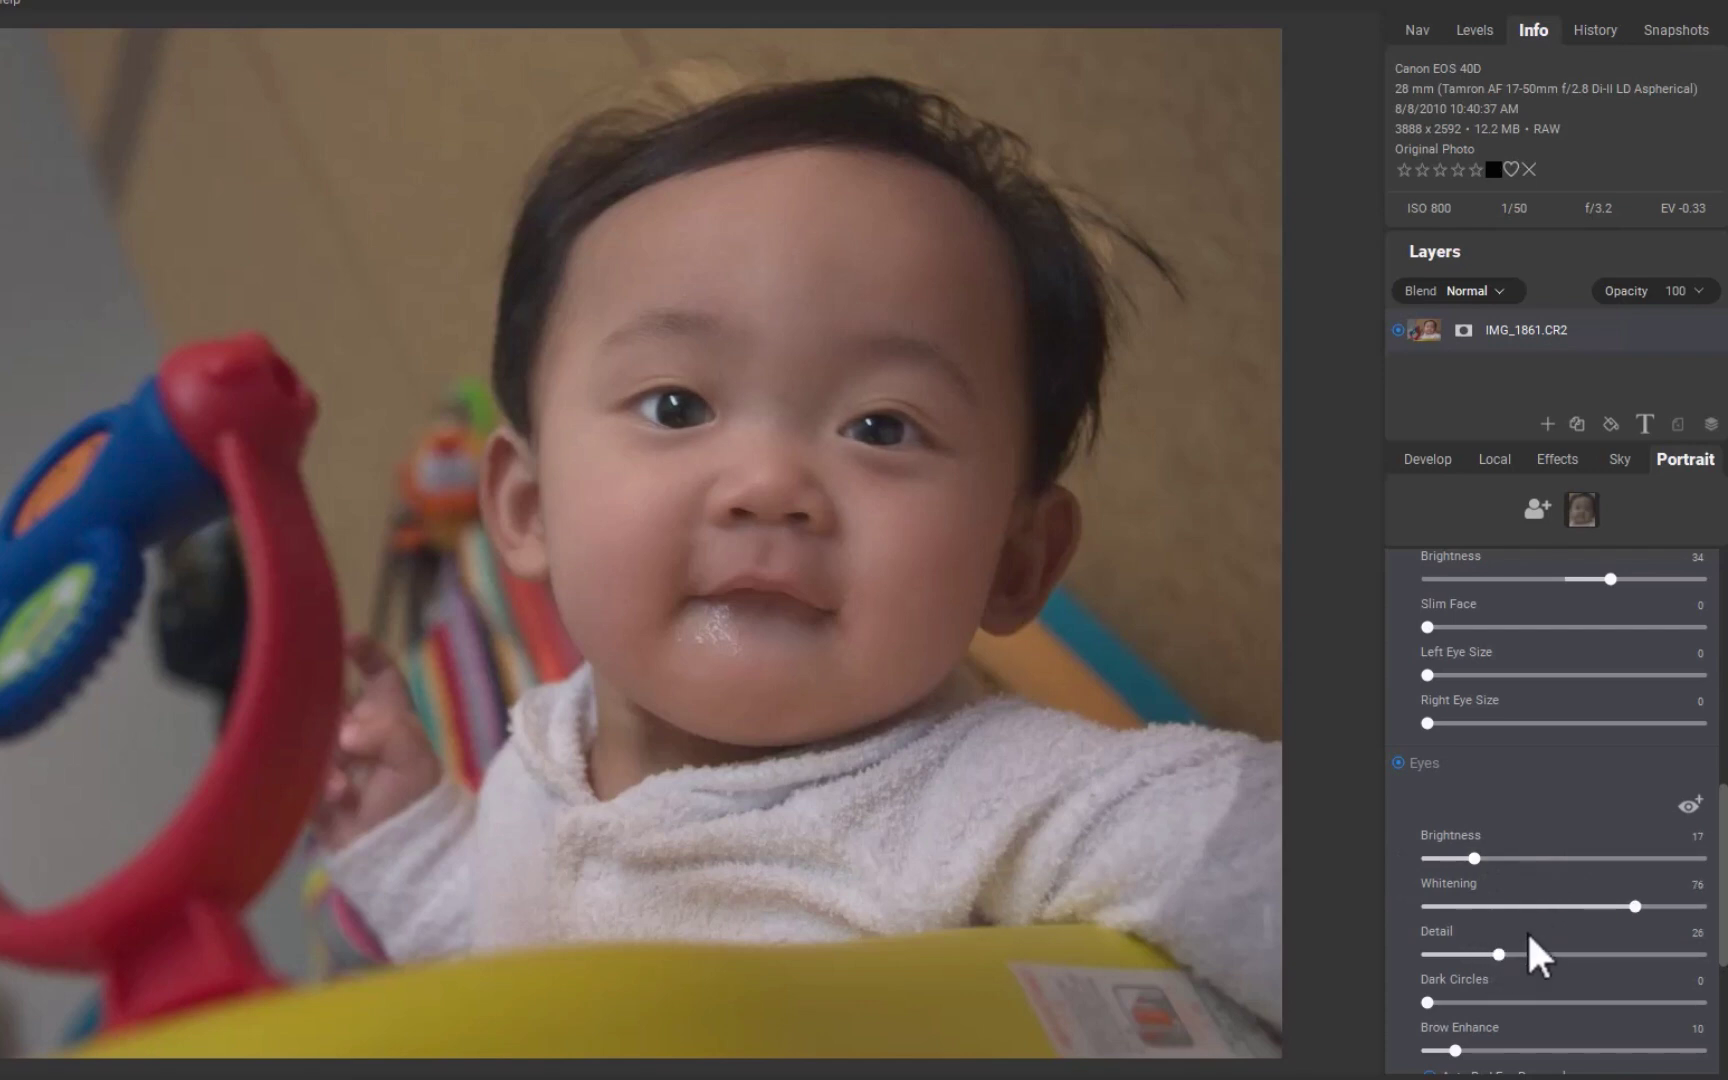
left_click(1646, 954)
scroll(1660, 830, "down", 3)
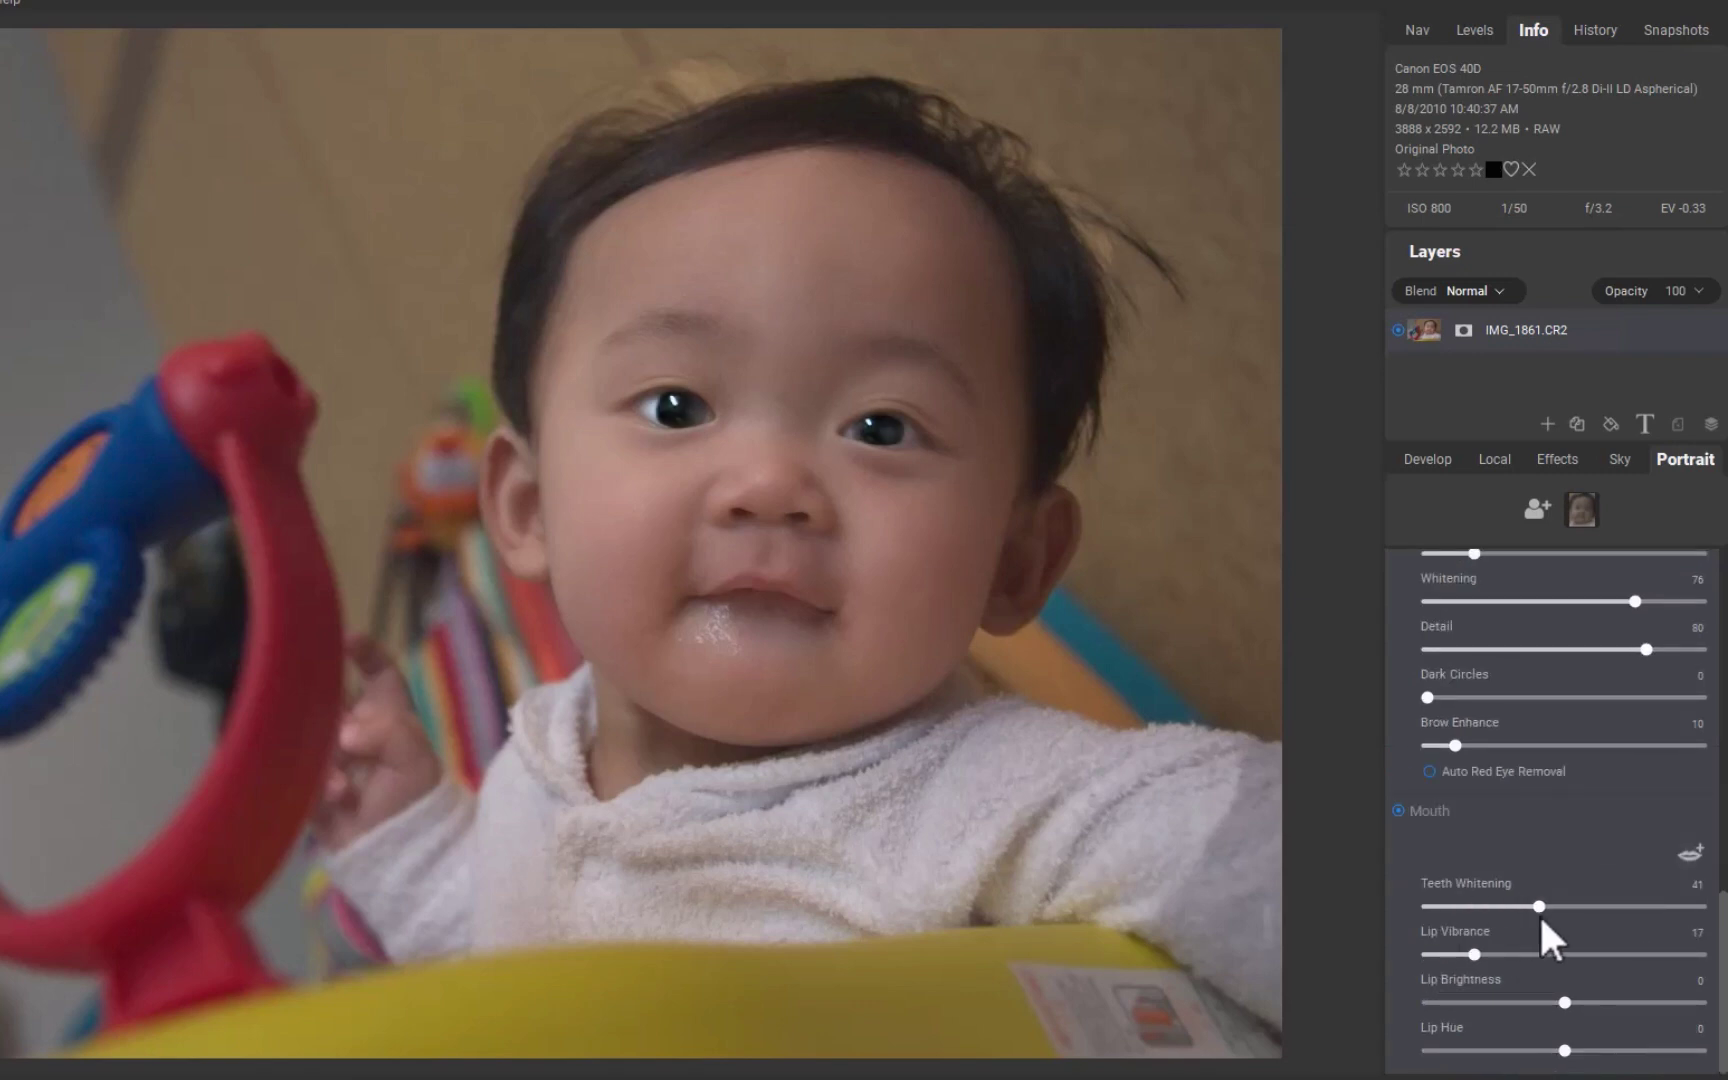
key("backslash")
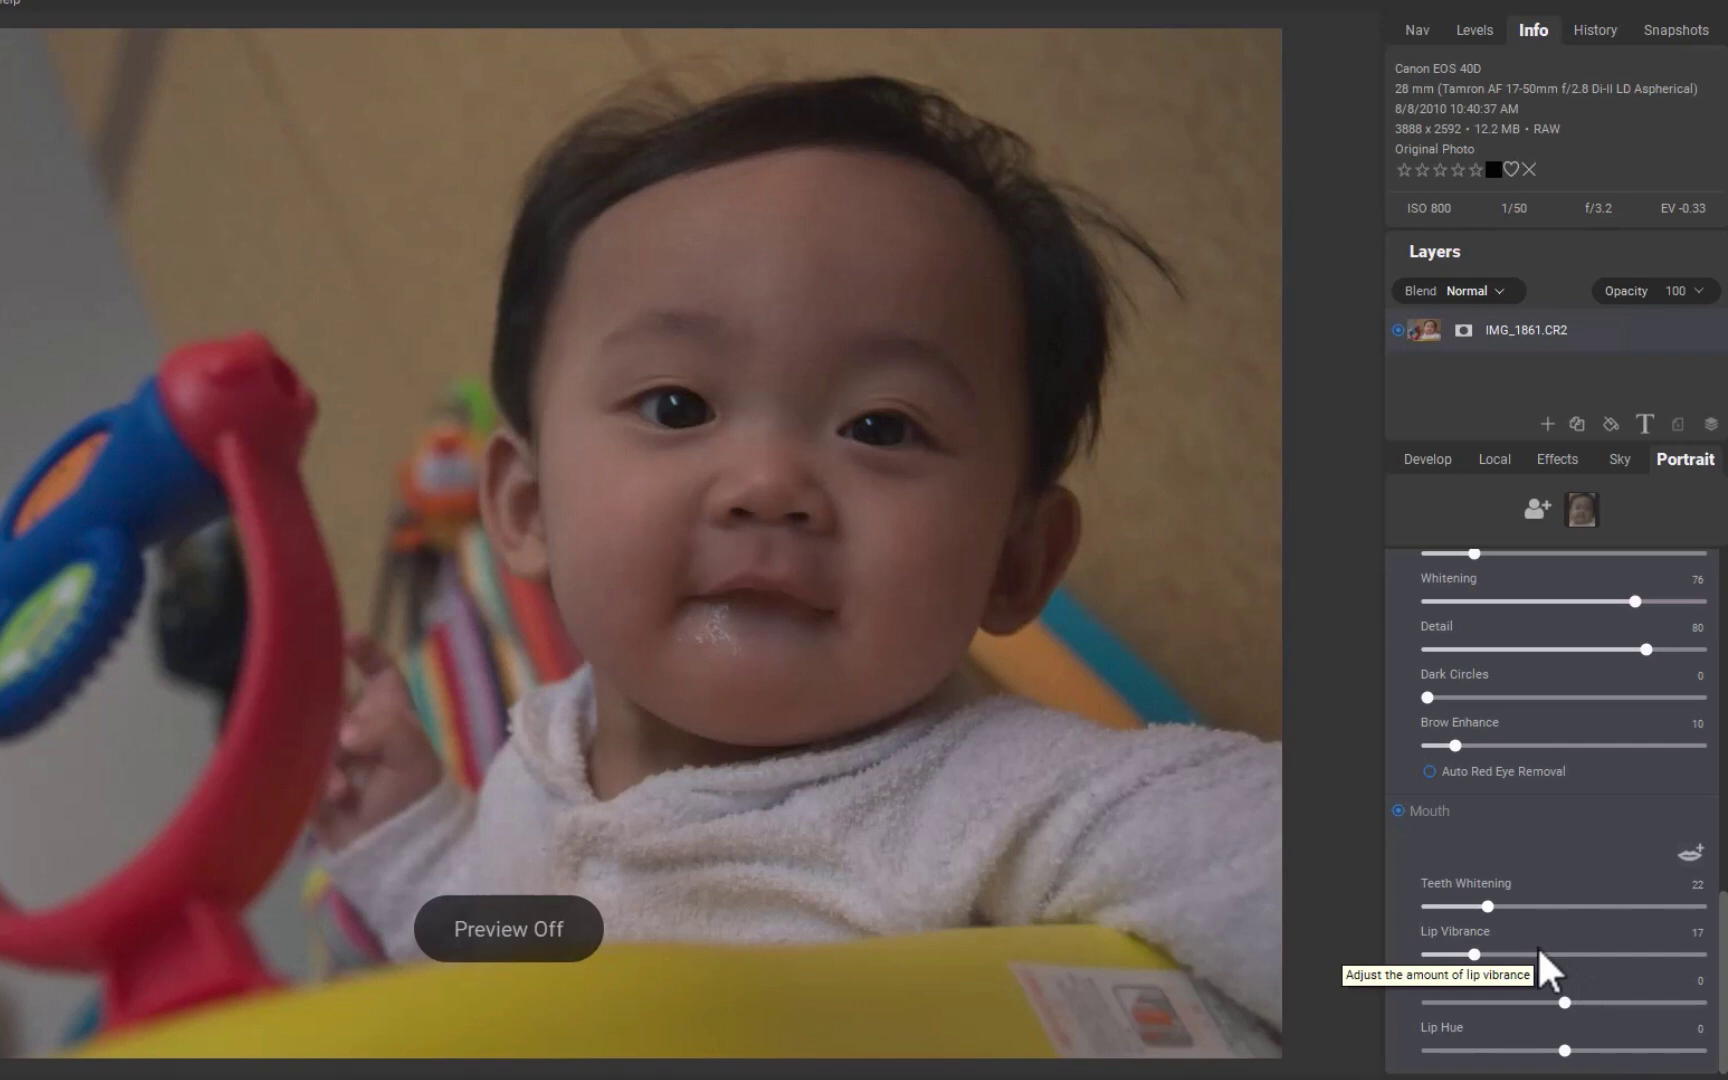
key("backslash")
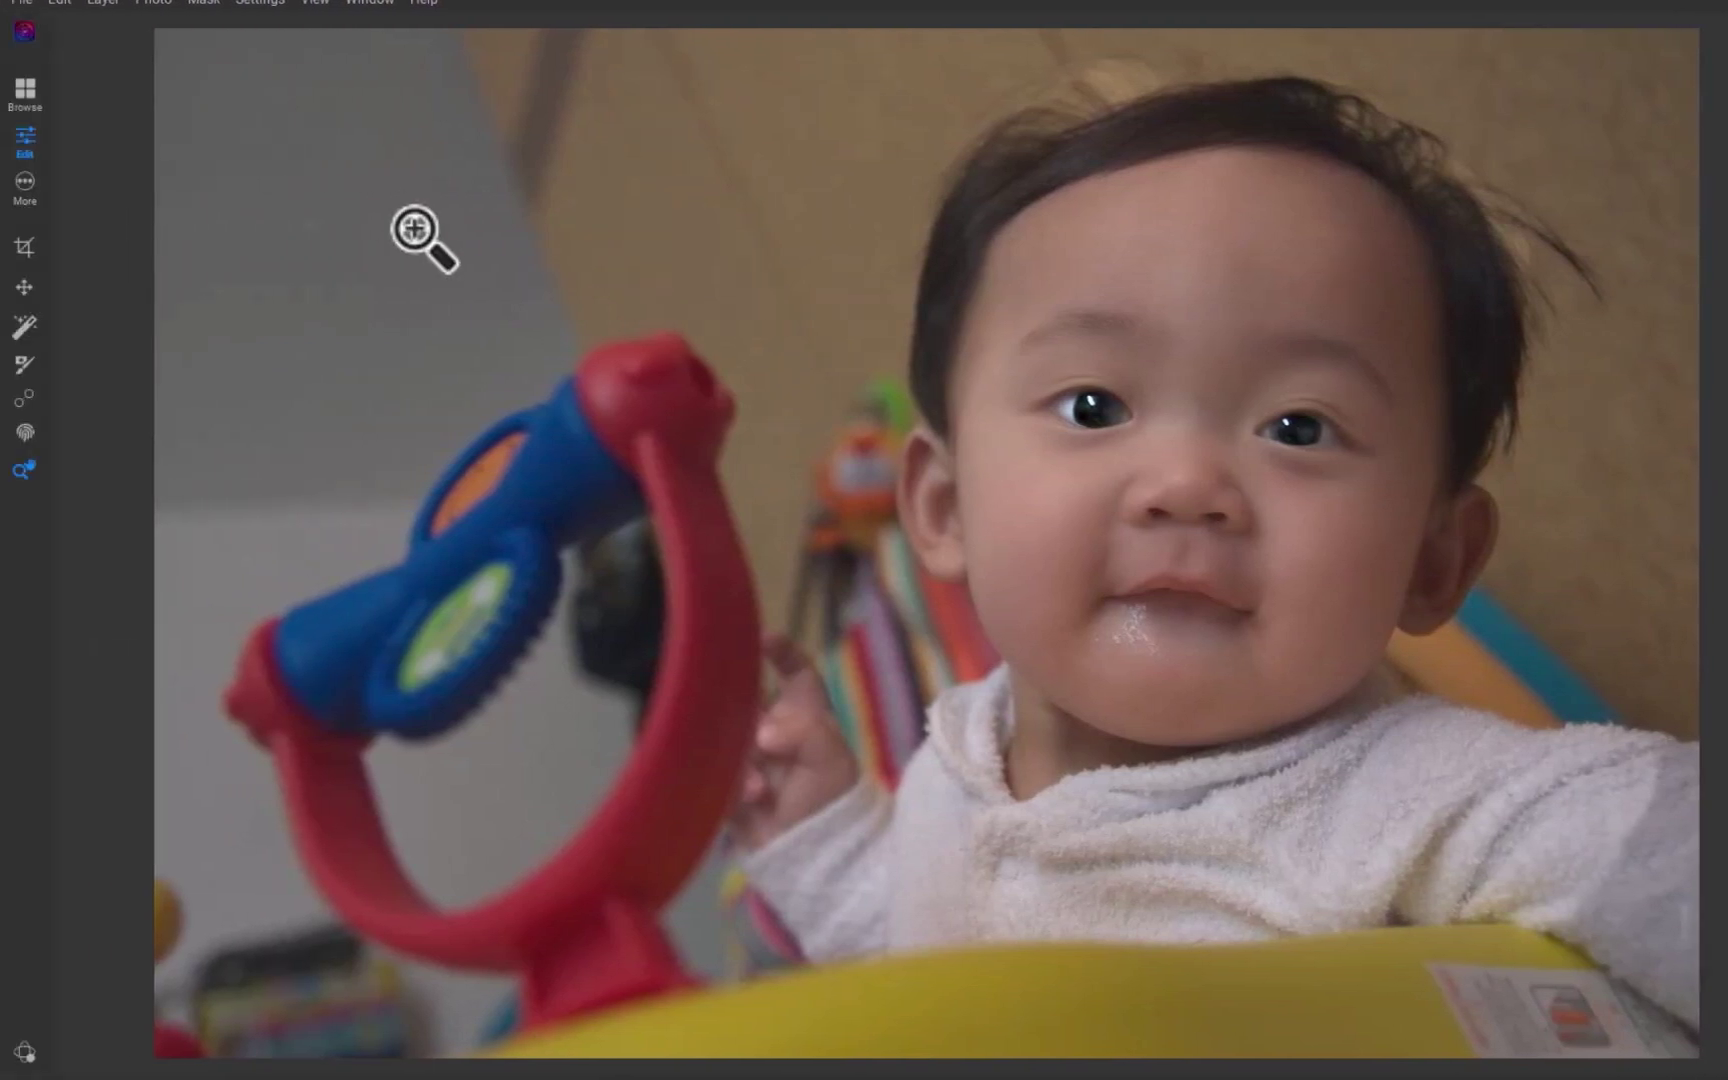
- Return to the photo browser and copy the edit settings of IMG_1861.CR2
left_click(22, 95)
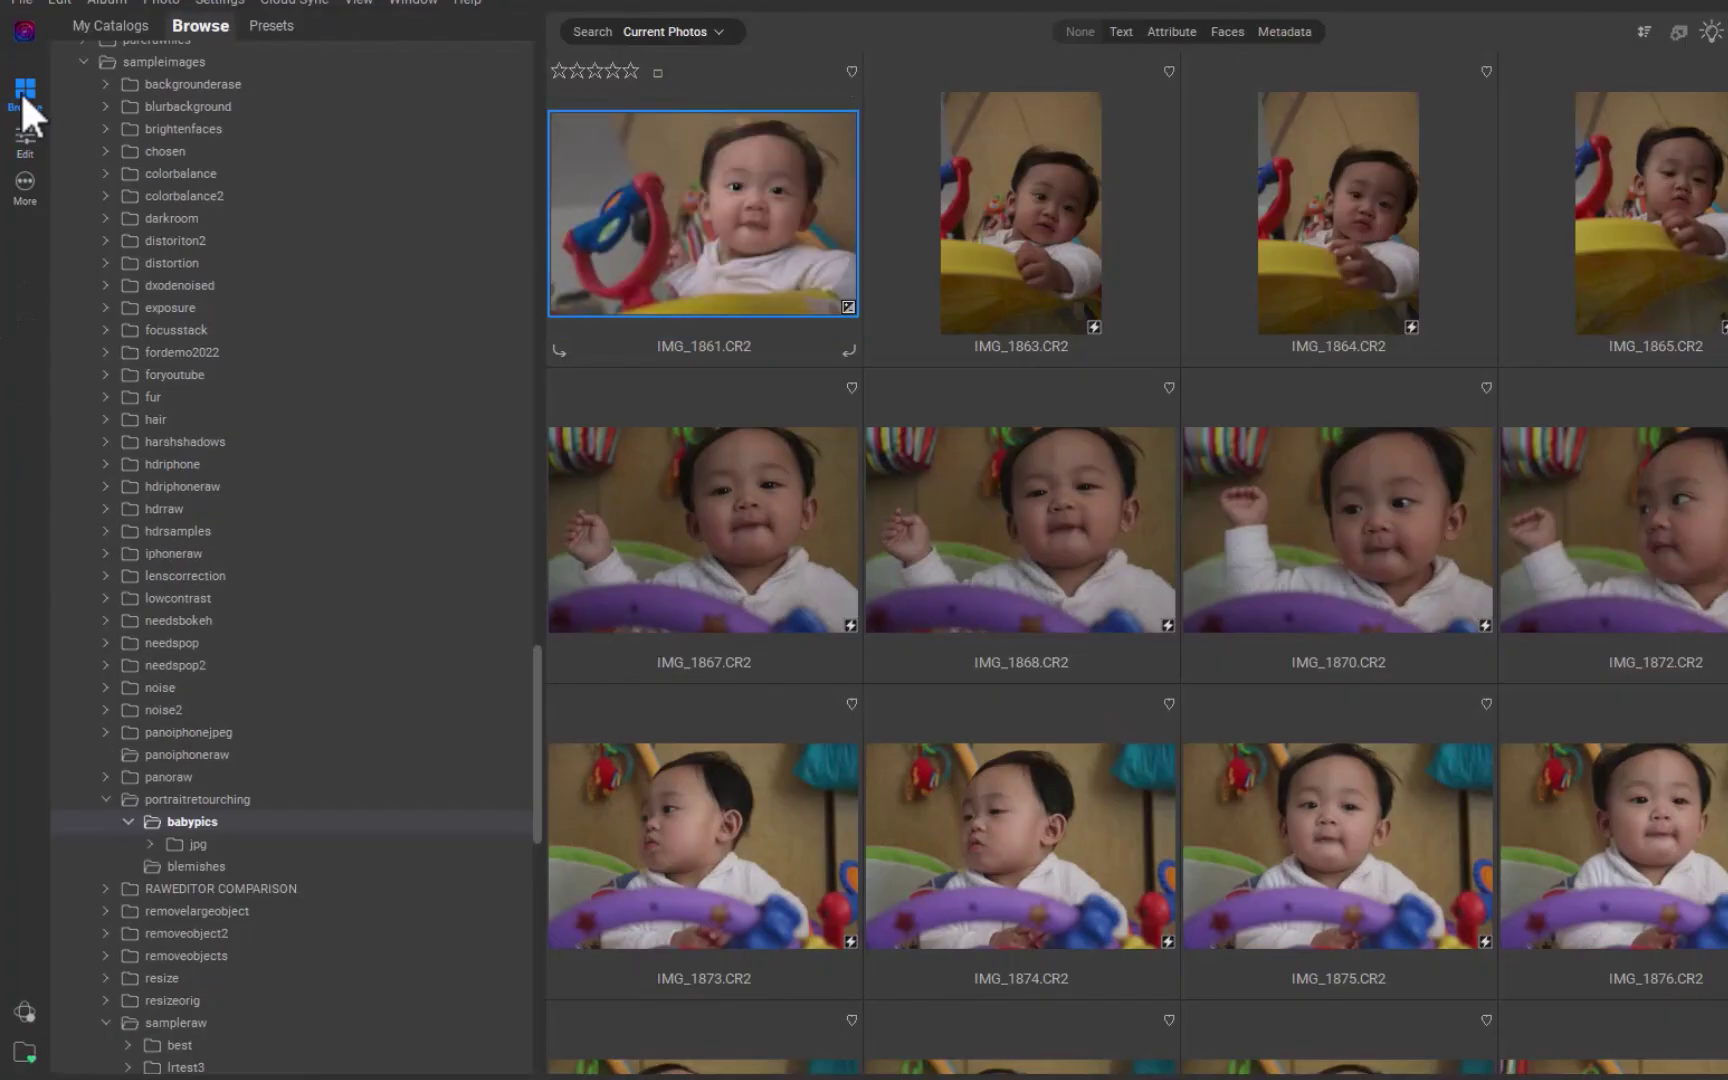
right_click(690, 240)
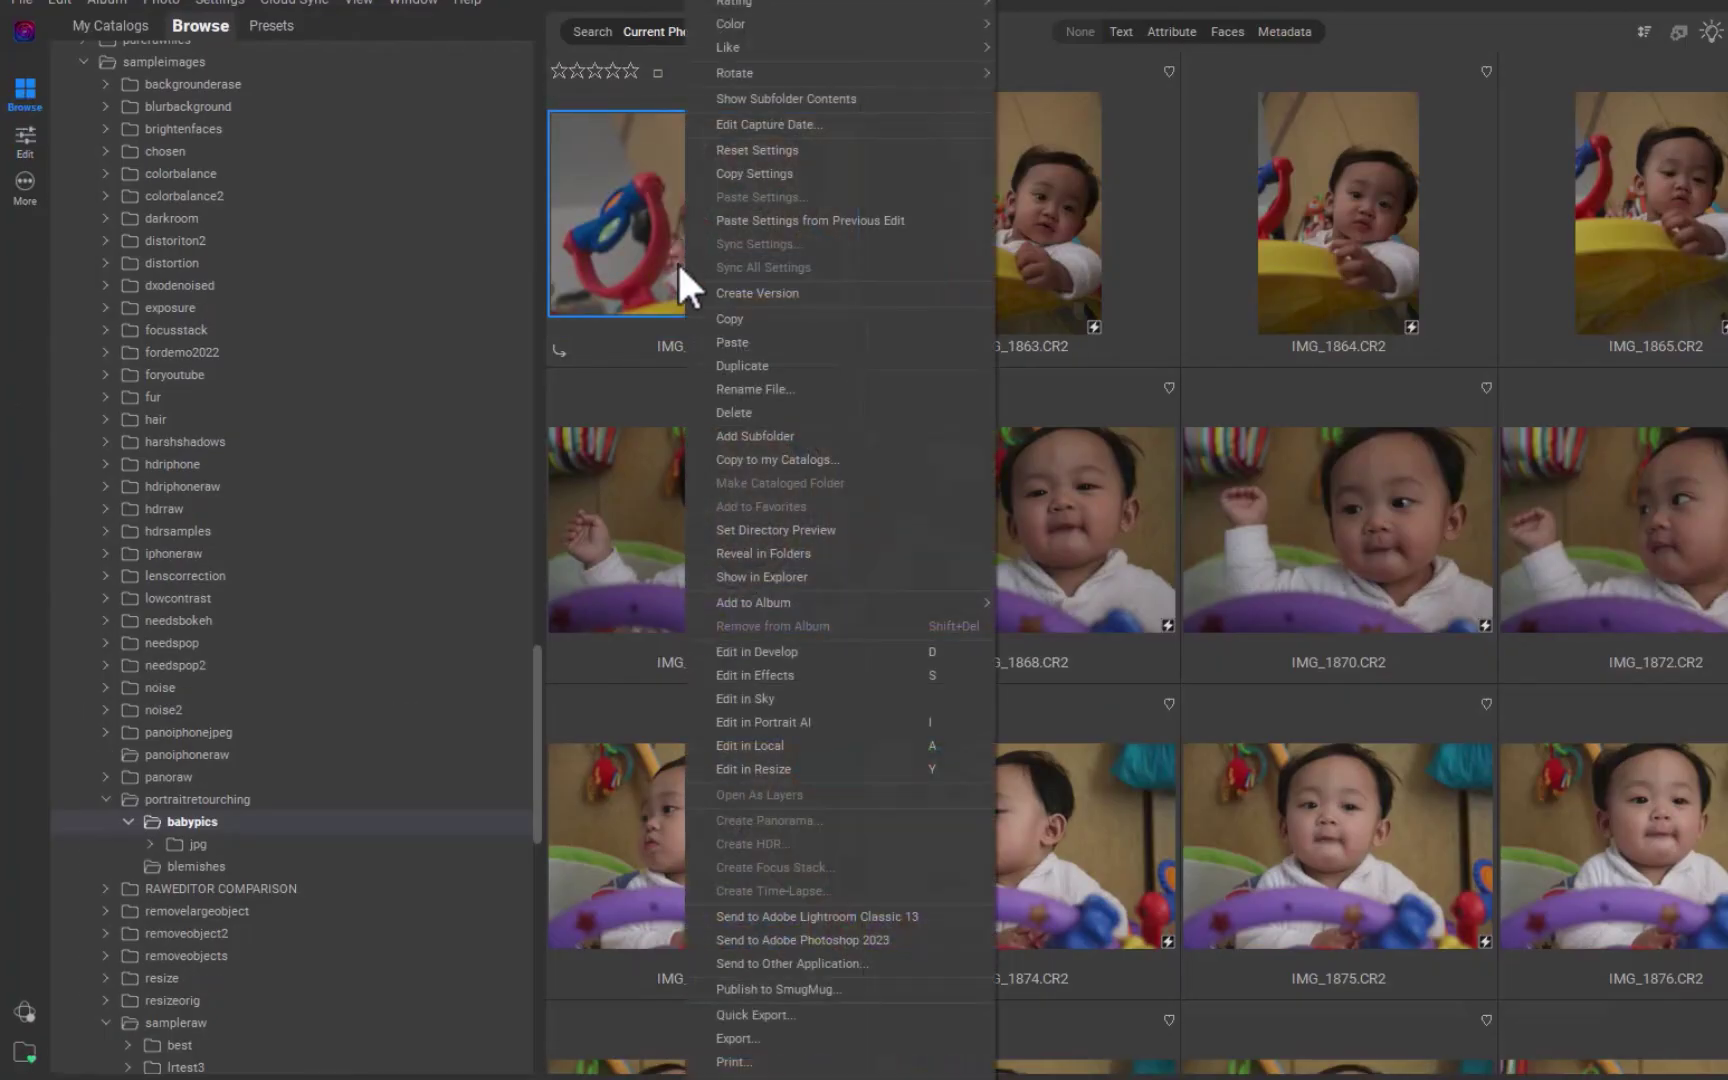
left_click(764, 175)
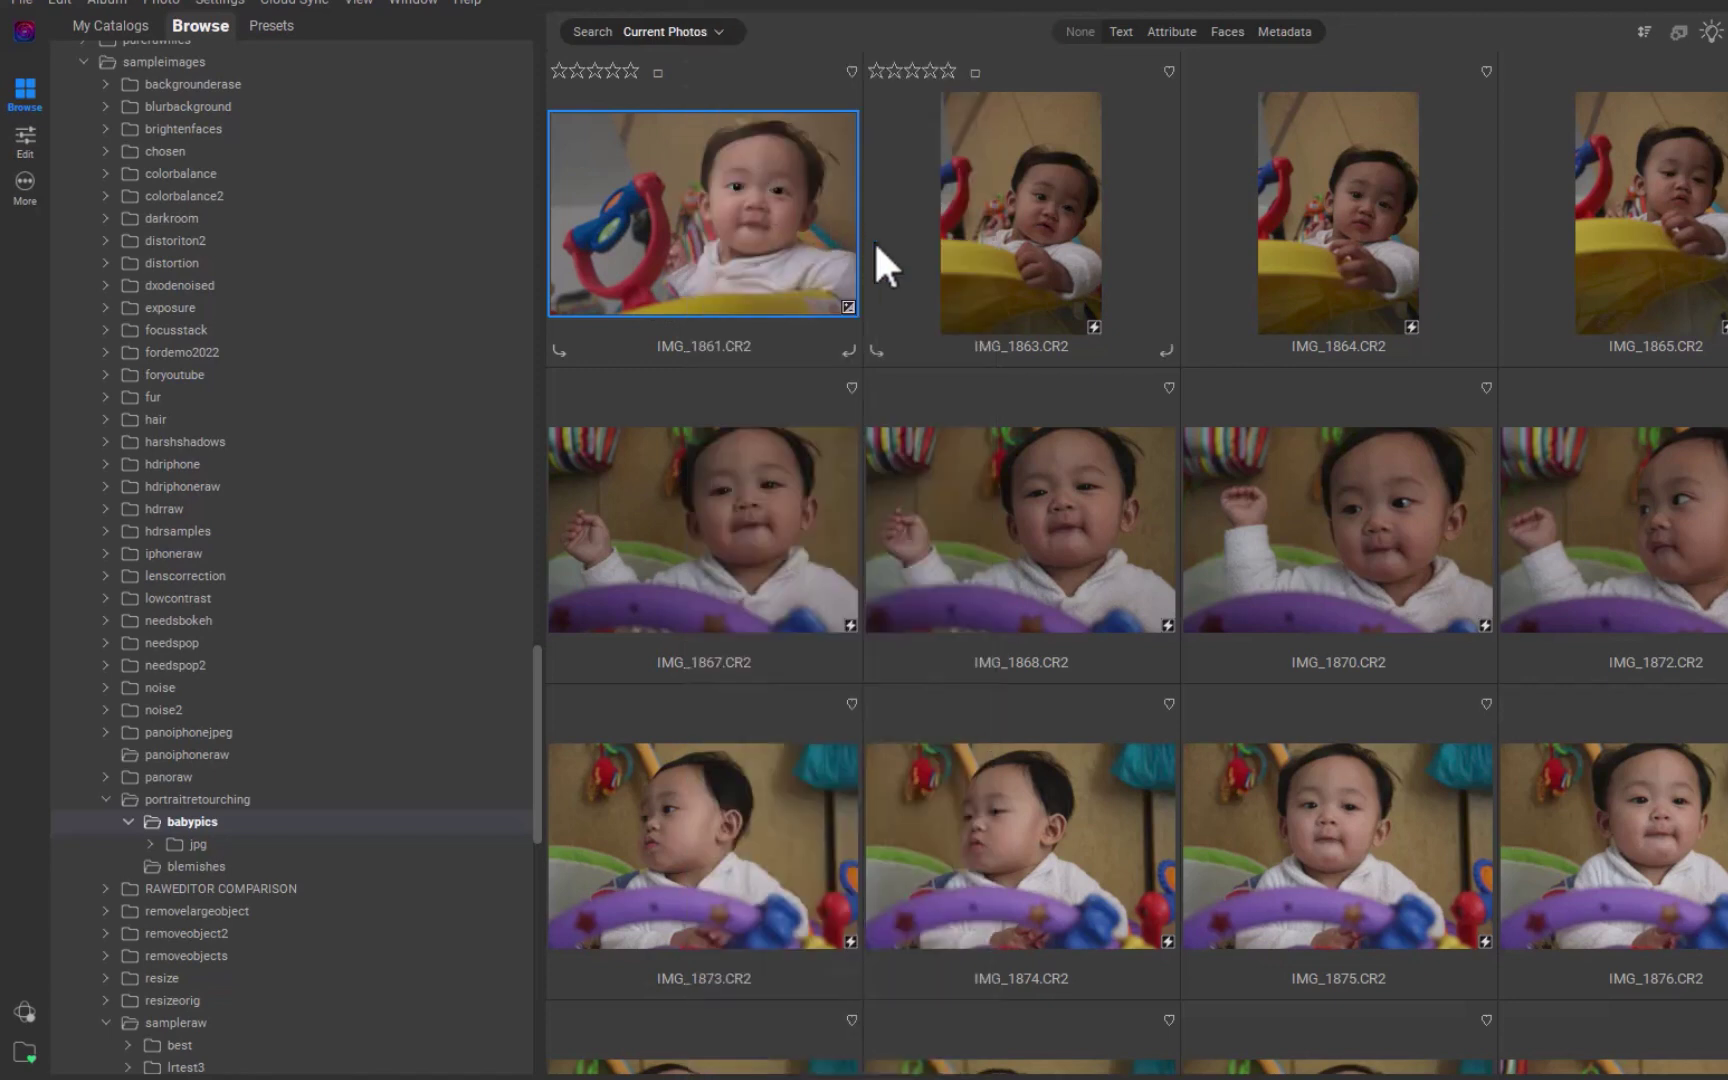
- Paste the copied Portrait AI and Local Adjustments settings onto the photos from IMG_1863.CR2 through IMG_1549.CR2
scroll(873, 239, "down", 10)
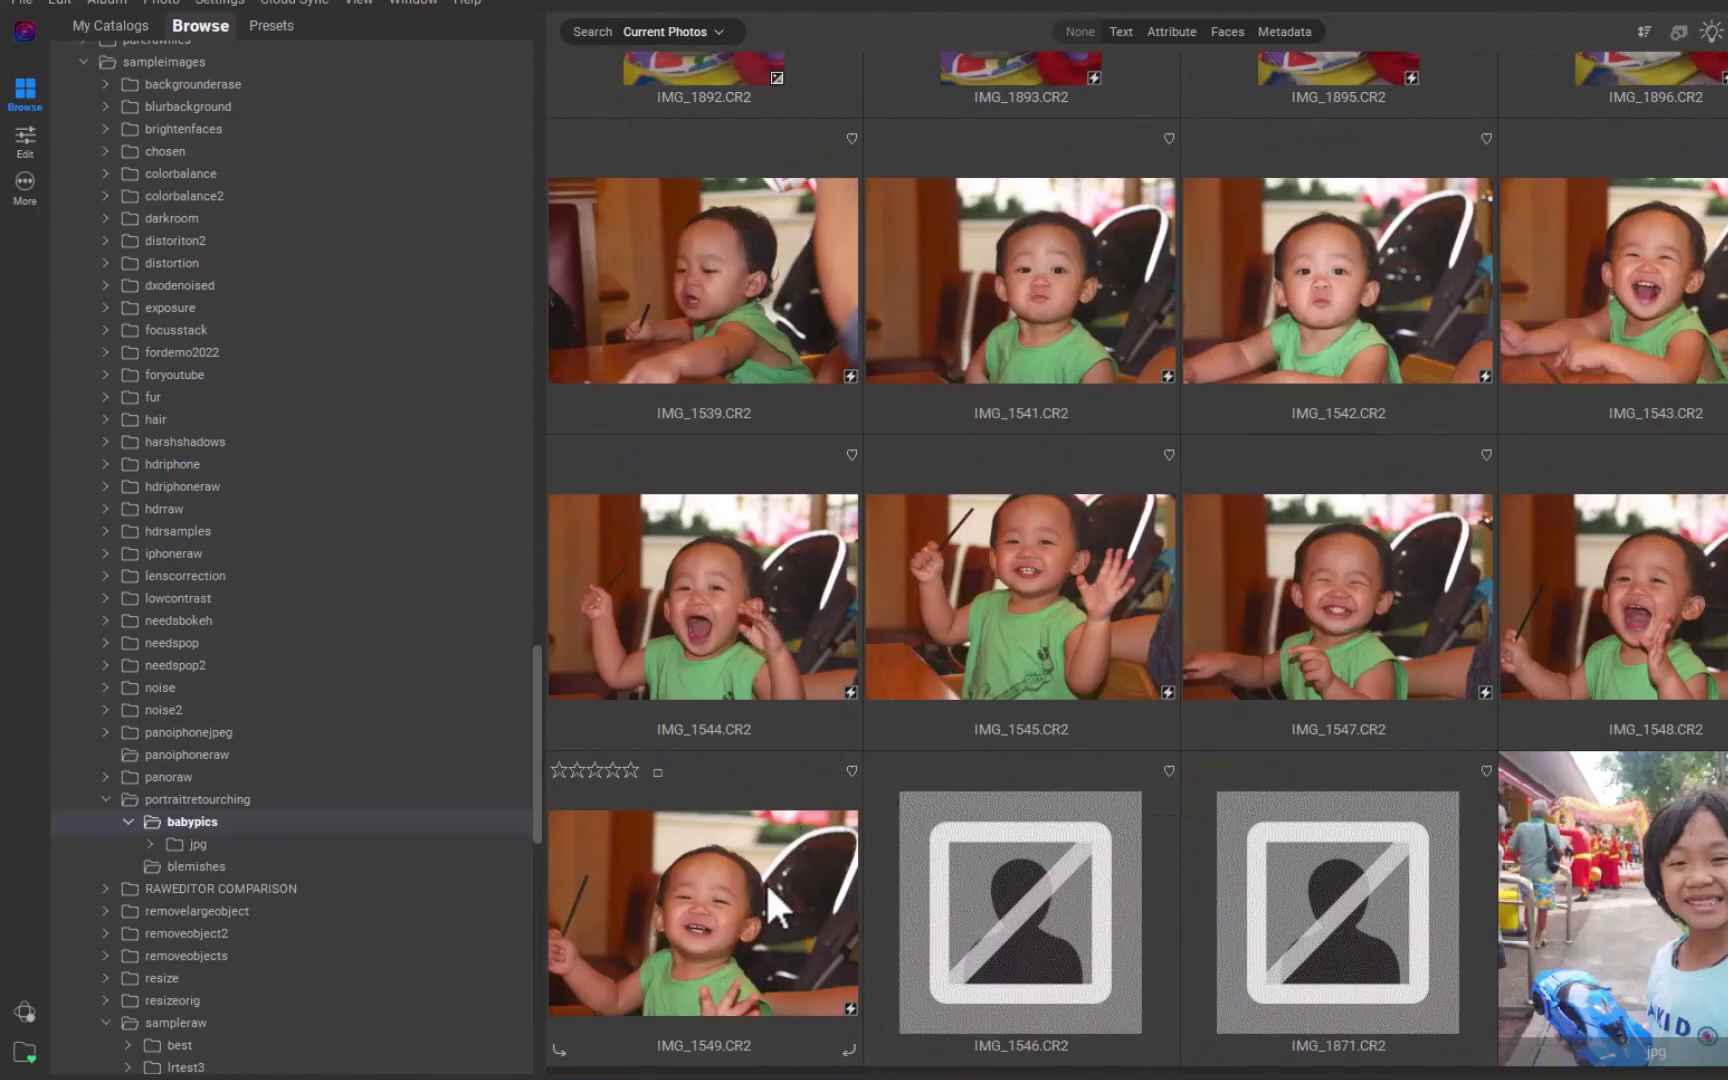
scroll(765, 882, "up", 10)
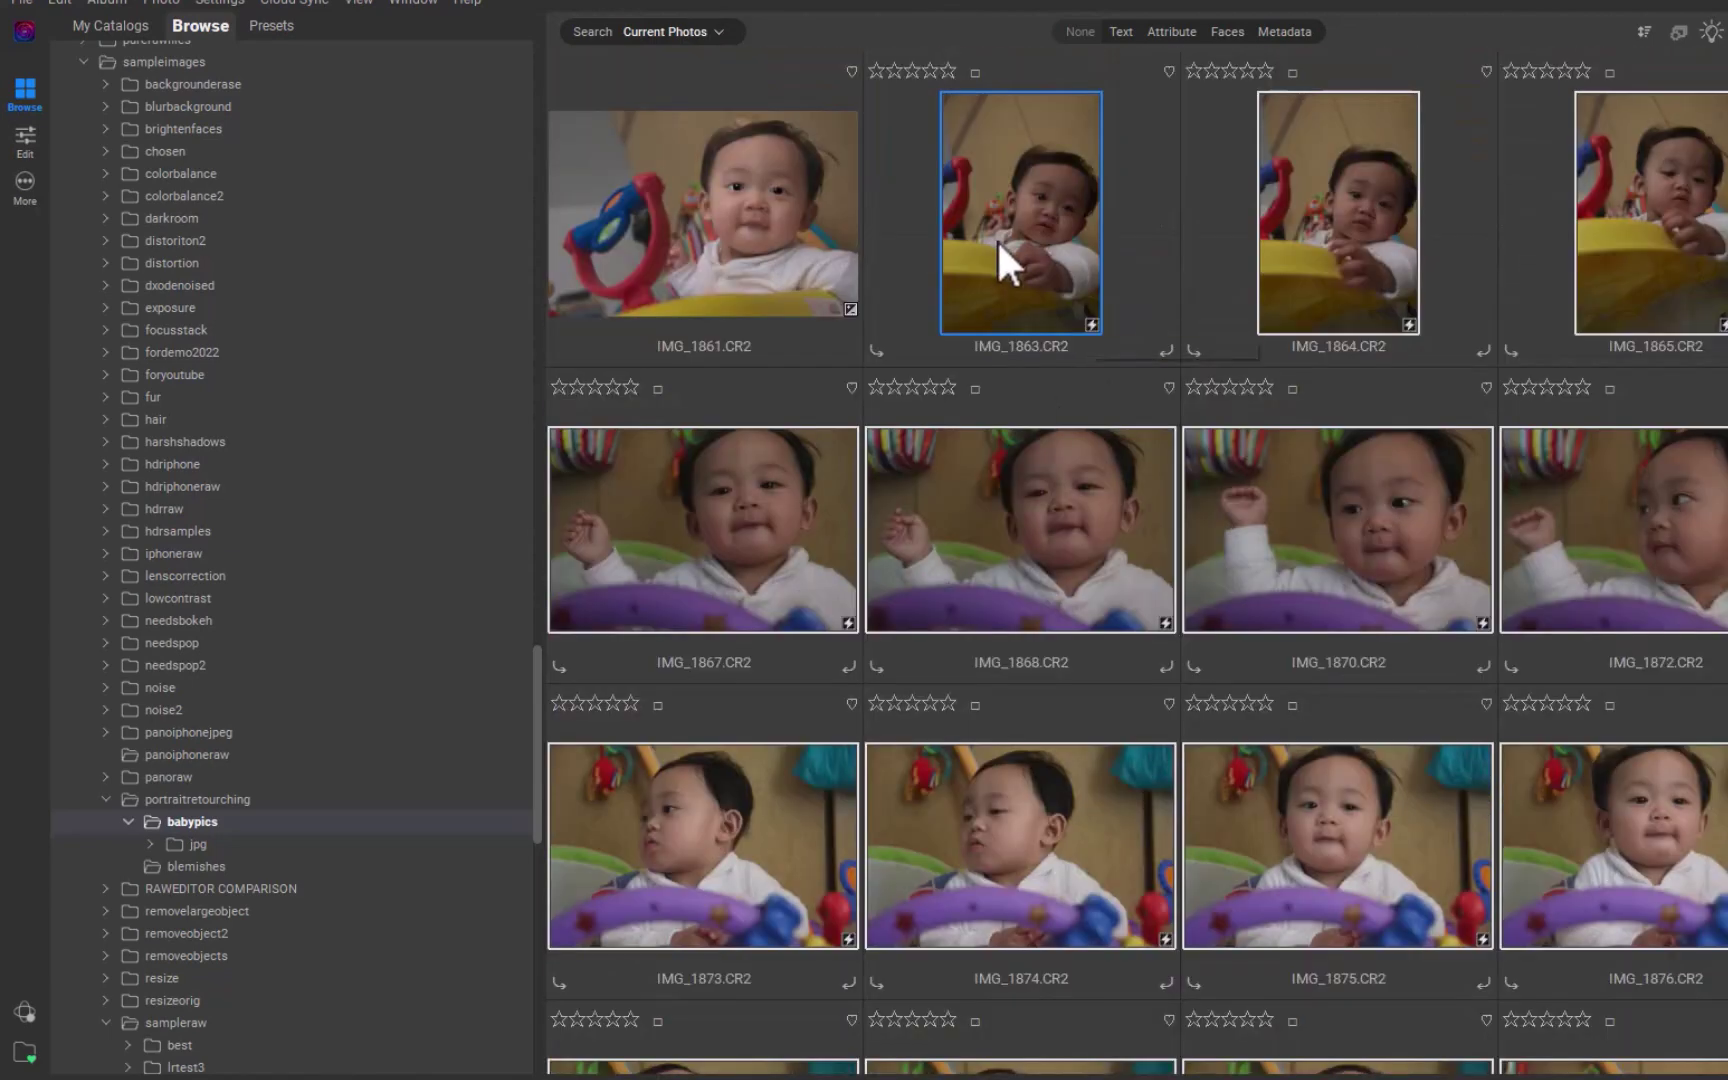
right_click(996, 238)
left_click(1071, 197)
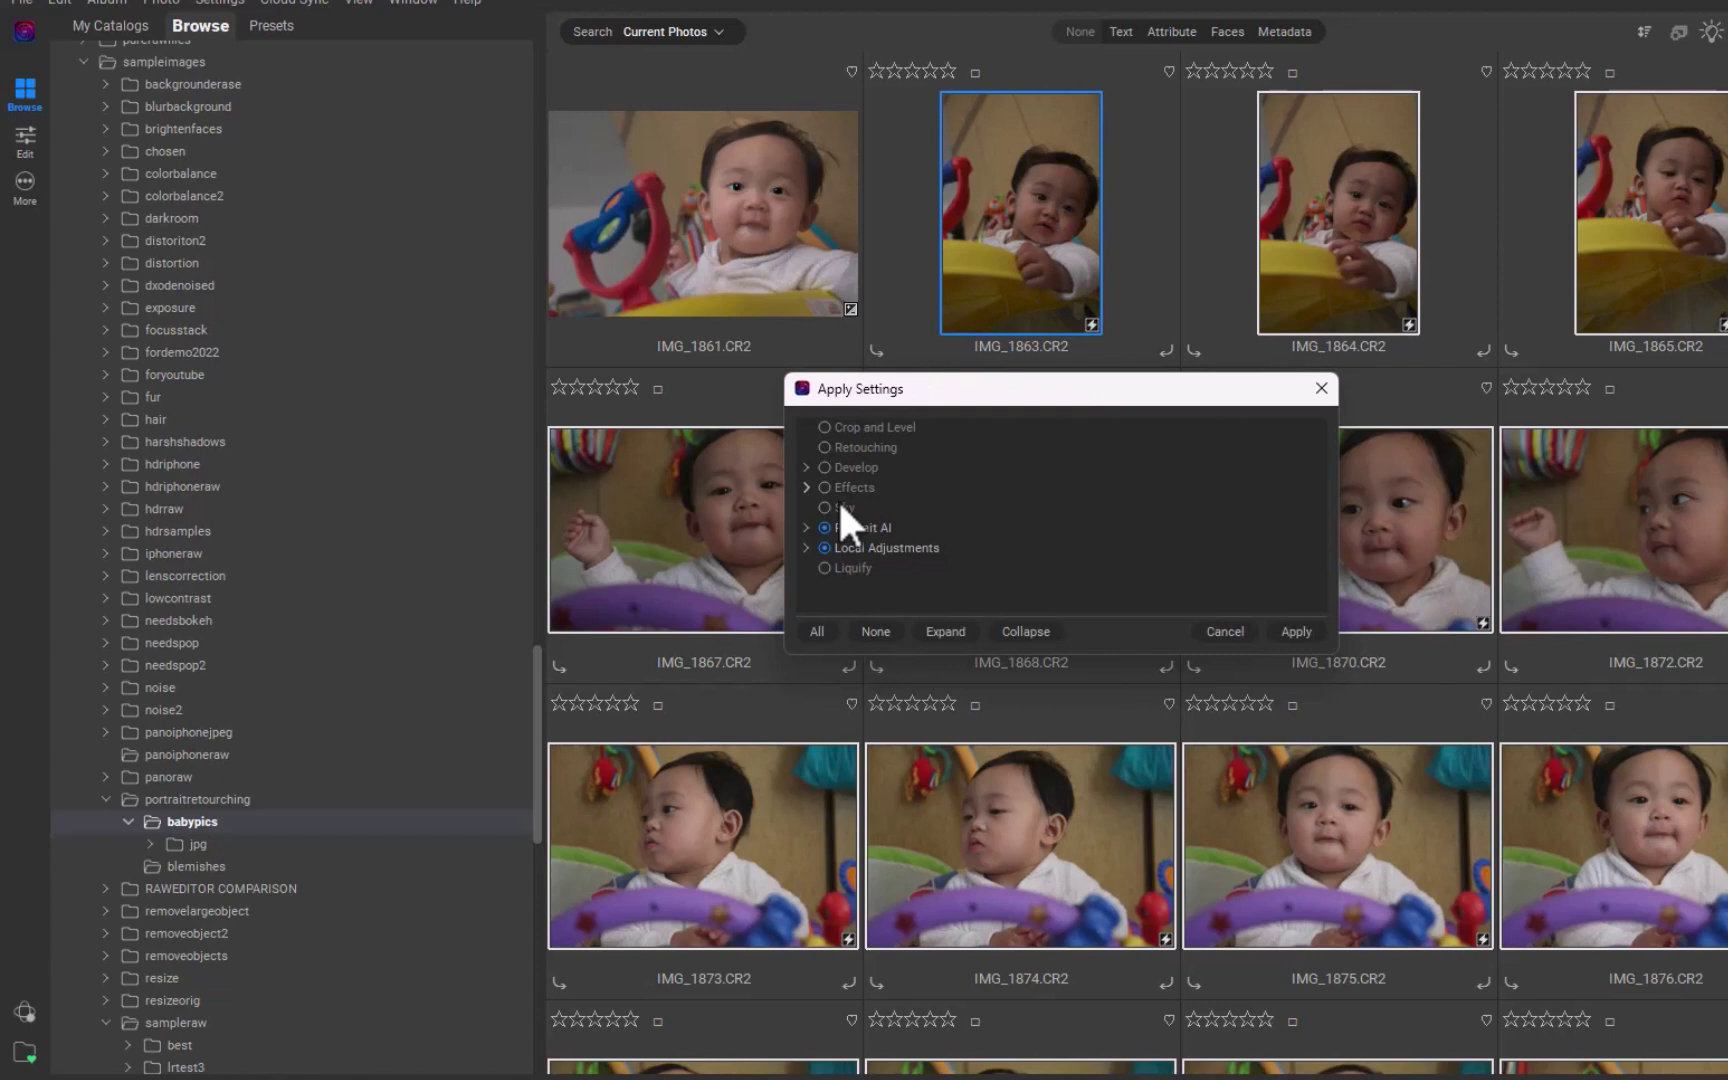
left_click(807, 527)
left_click(806, 567)
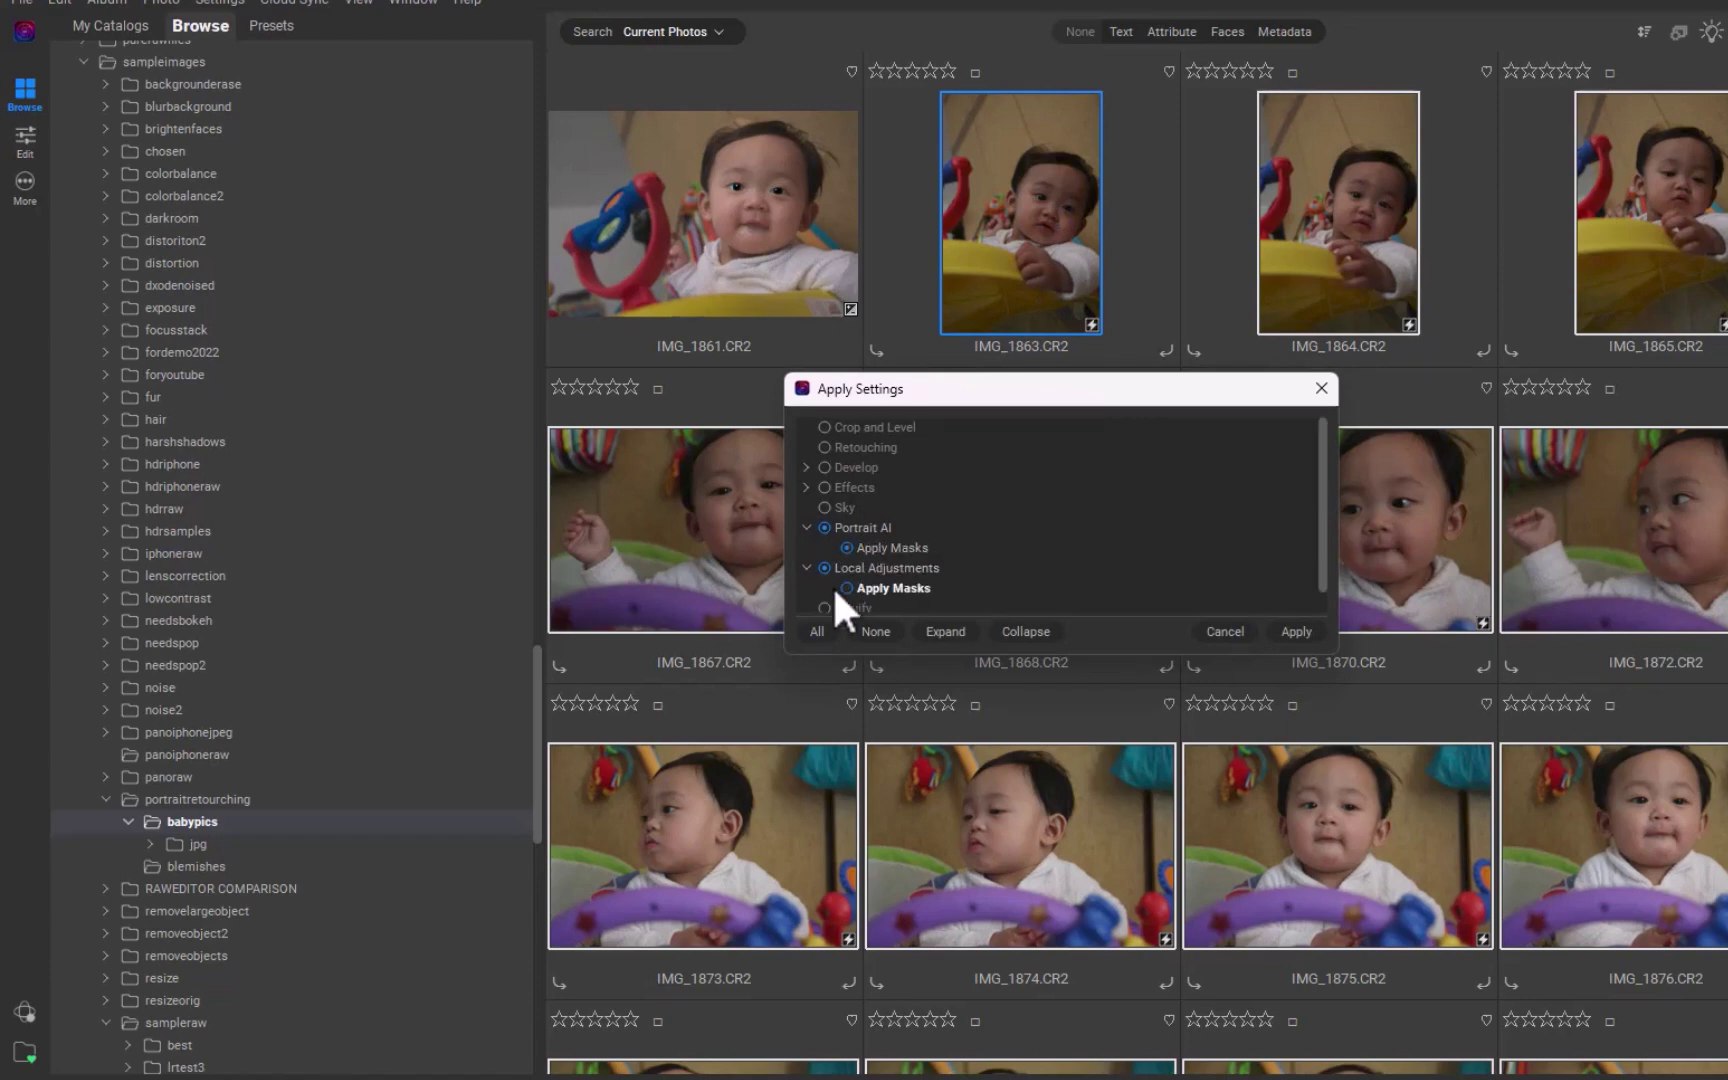
left_click(1282, 634)
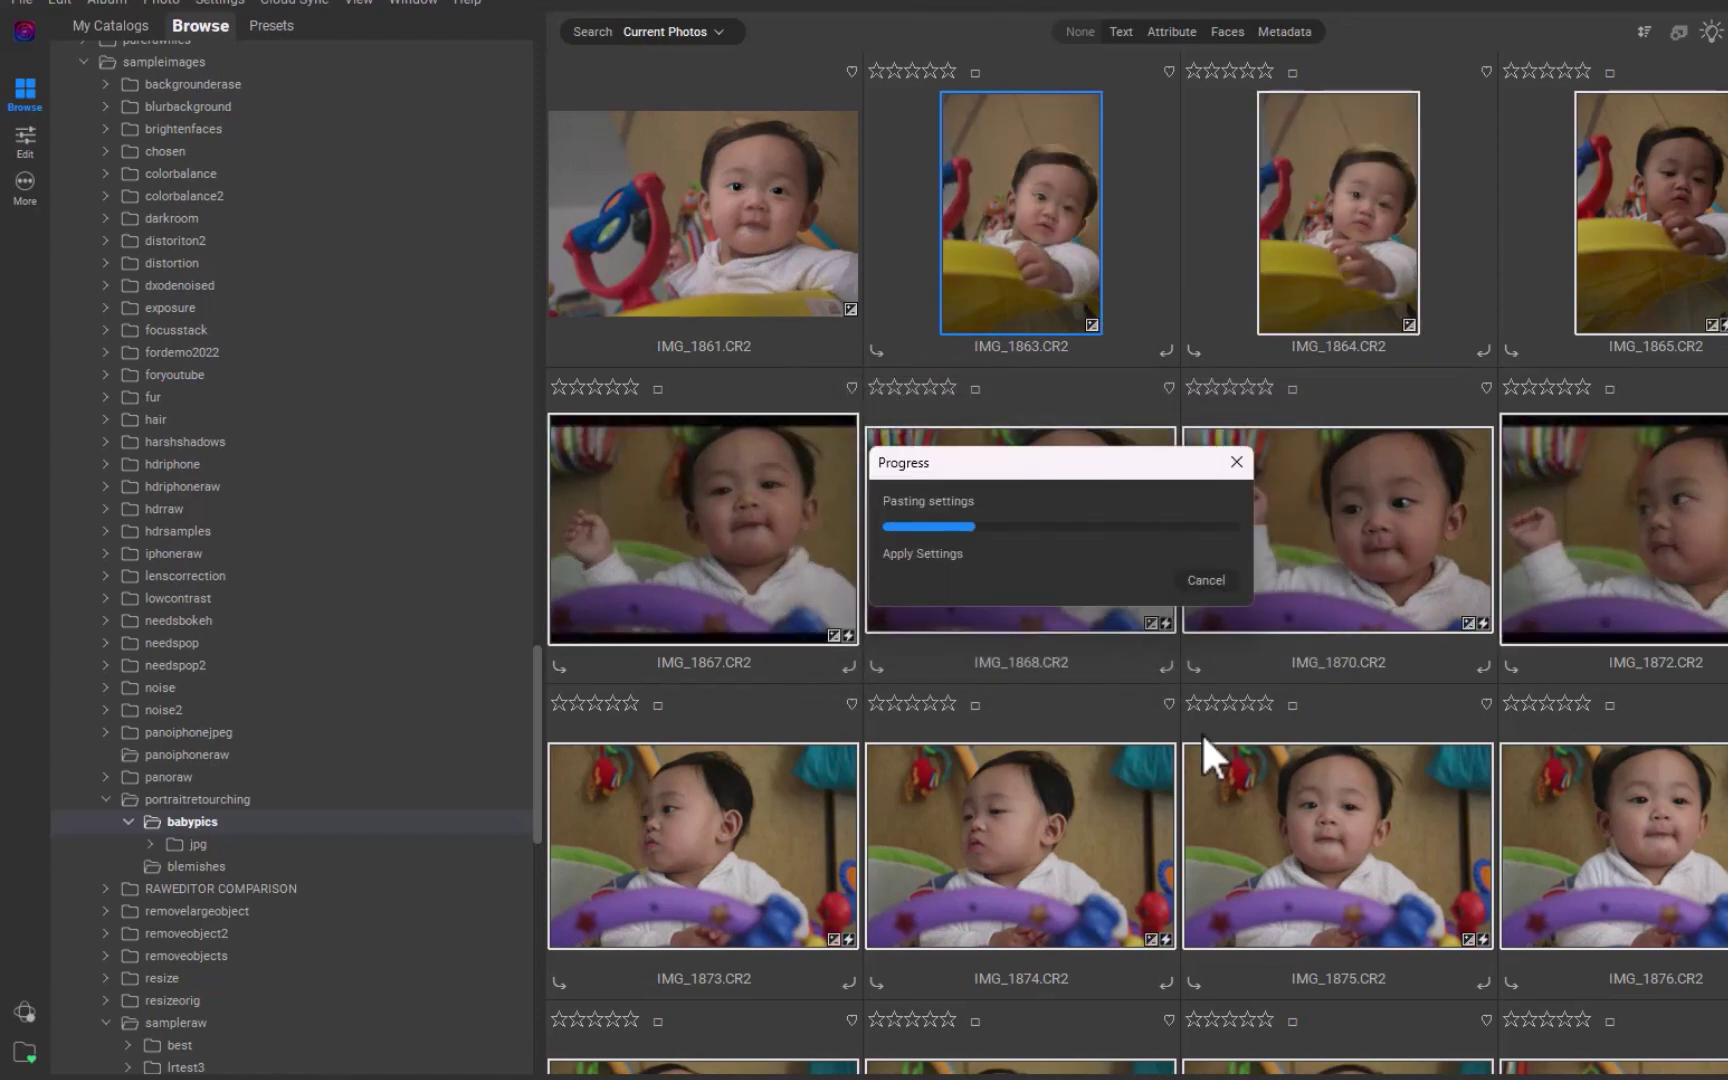
left_click(763, 252)
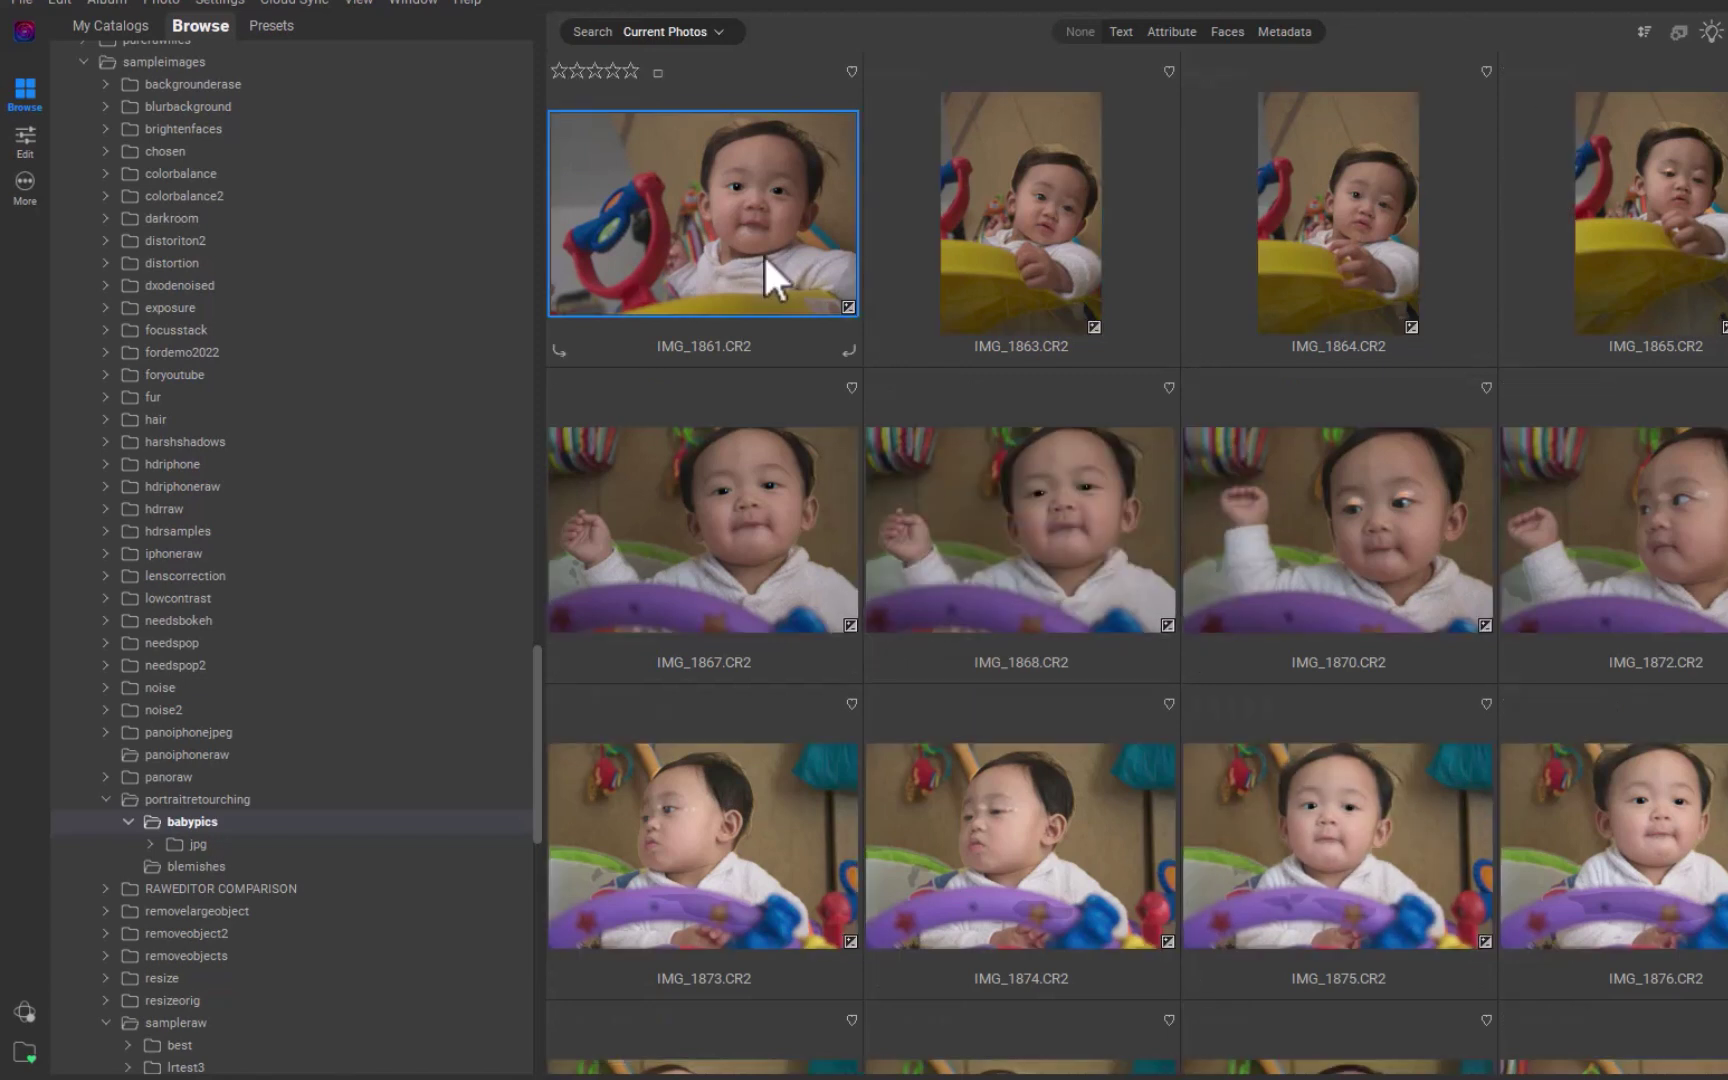
- Switch to Capture One, create an AI subject mask on IMG_1861.CR2 and set its exposure to 0.46
double_click(763, 252)
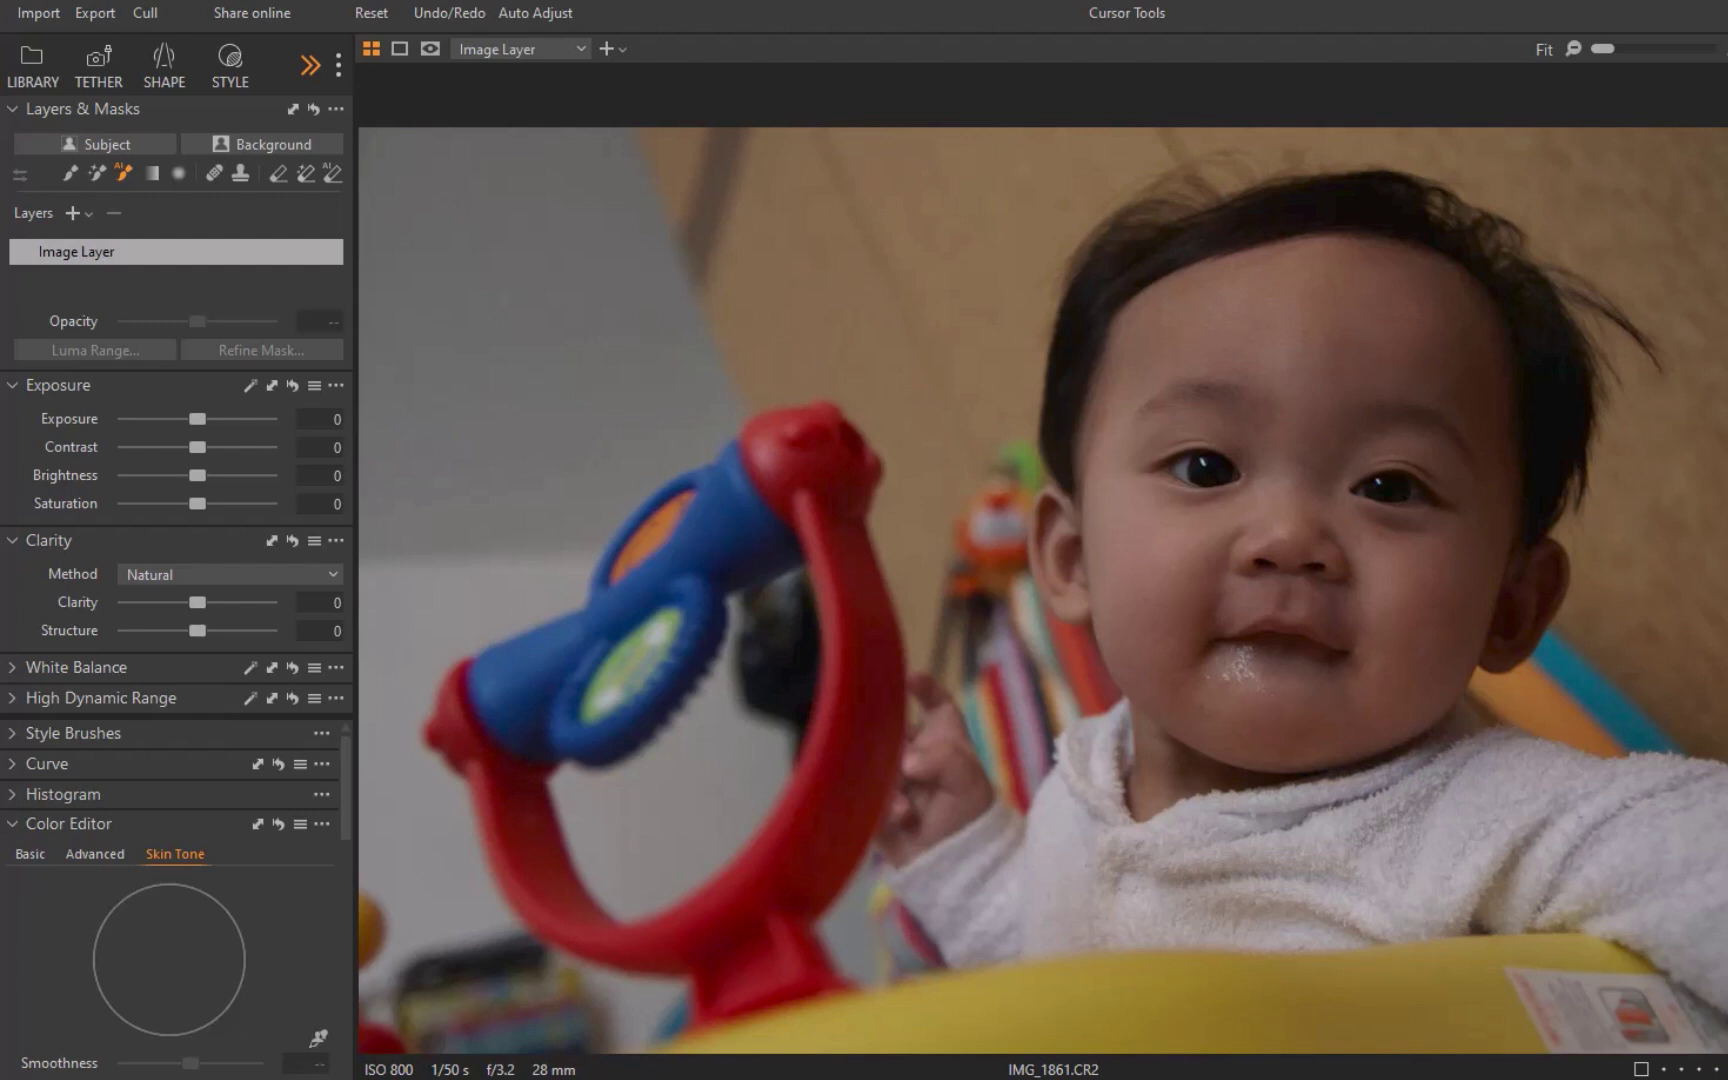
left_click(131, 143)
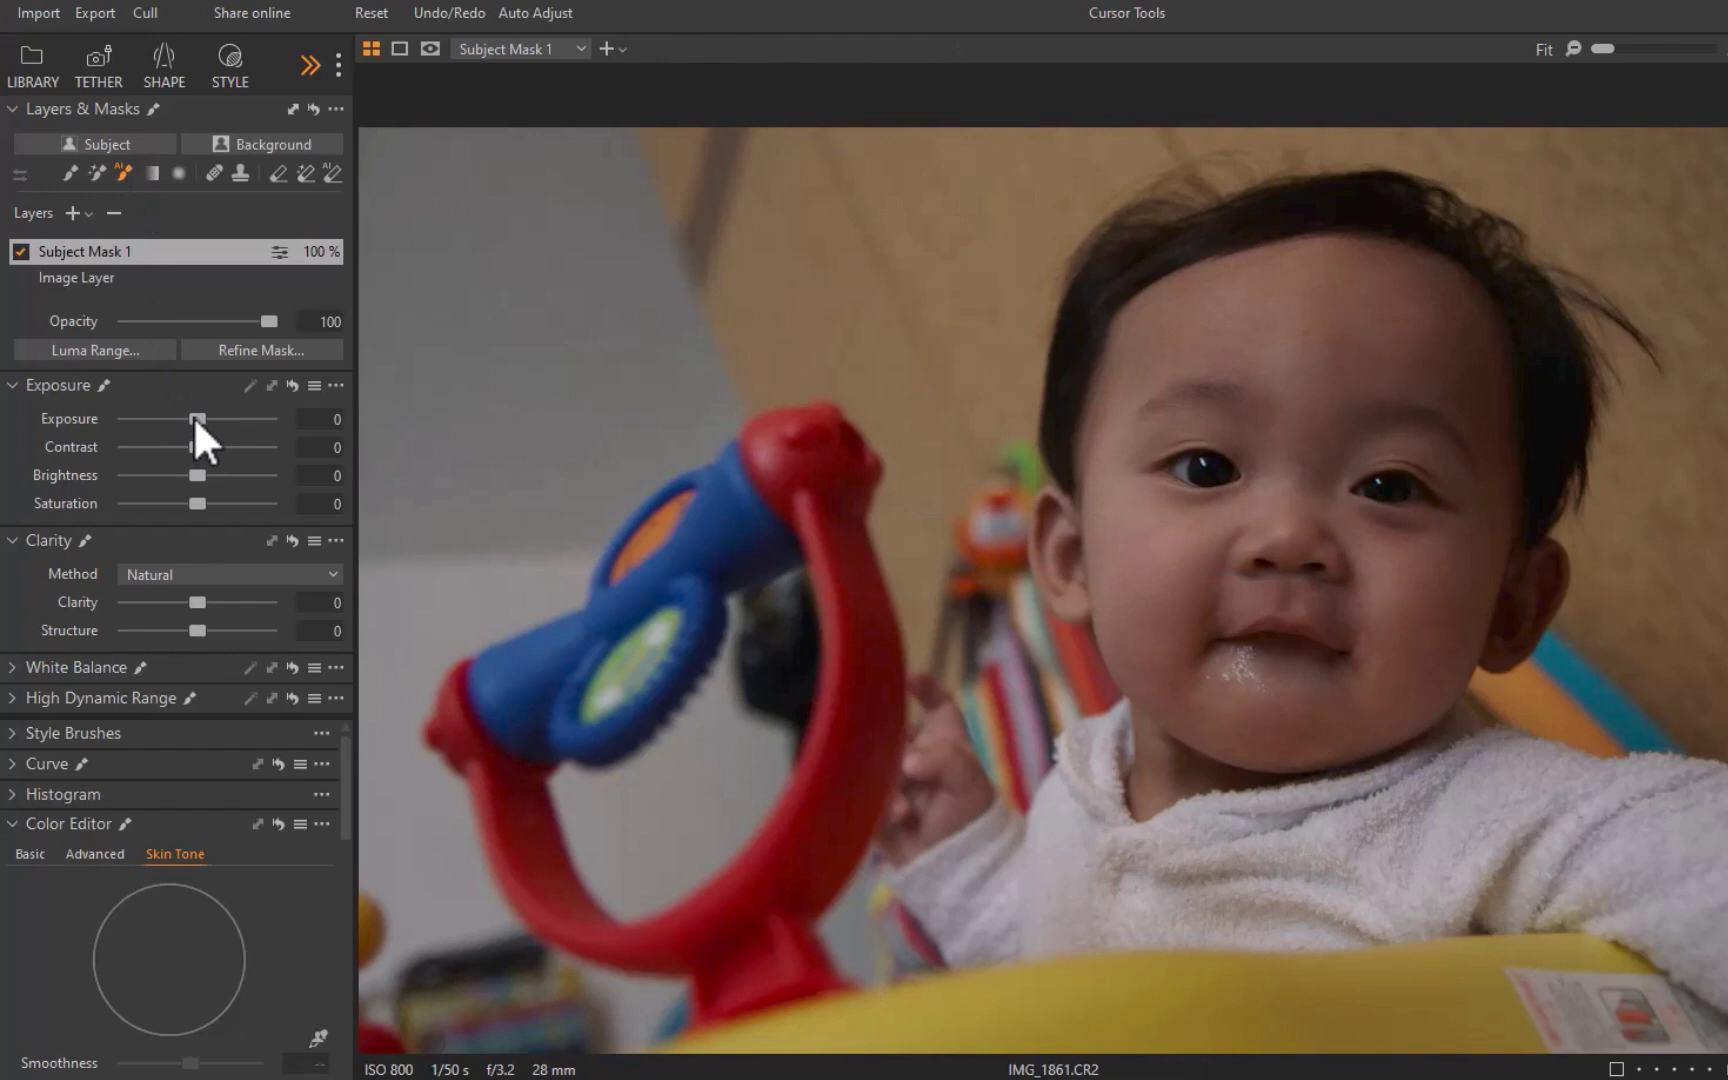
left_click_drag(194, 418, 213, 418)
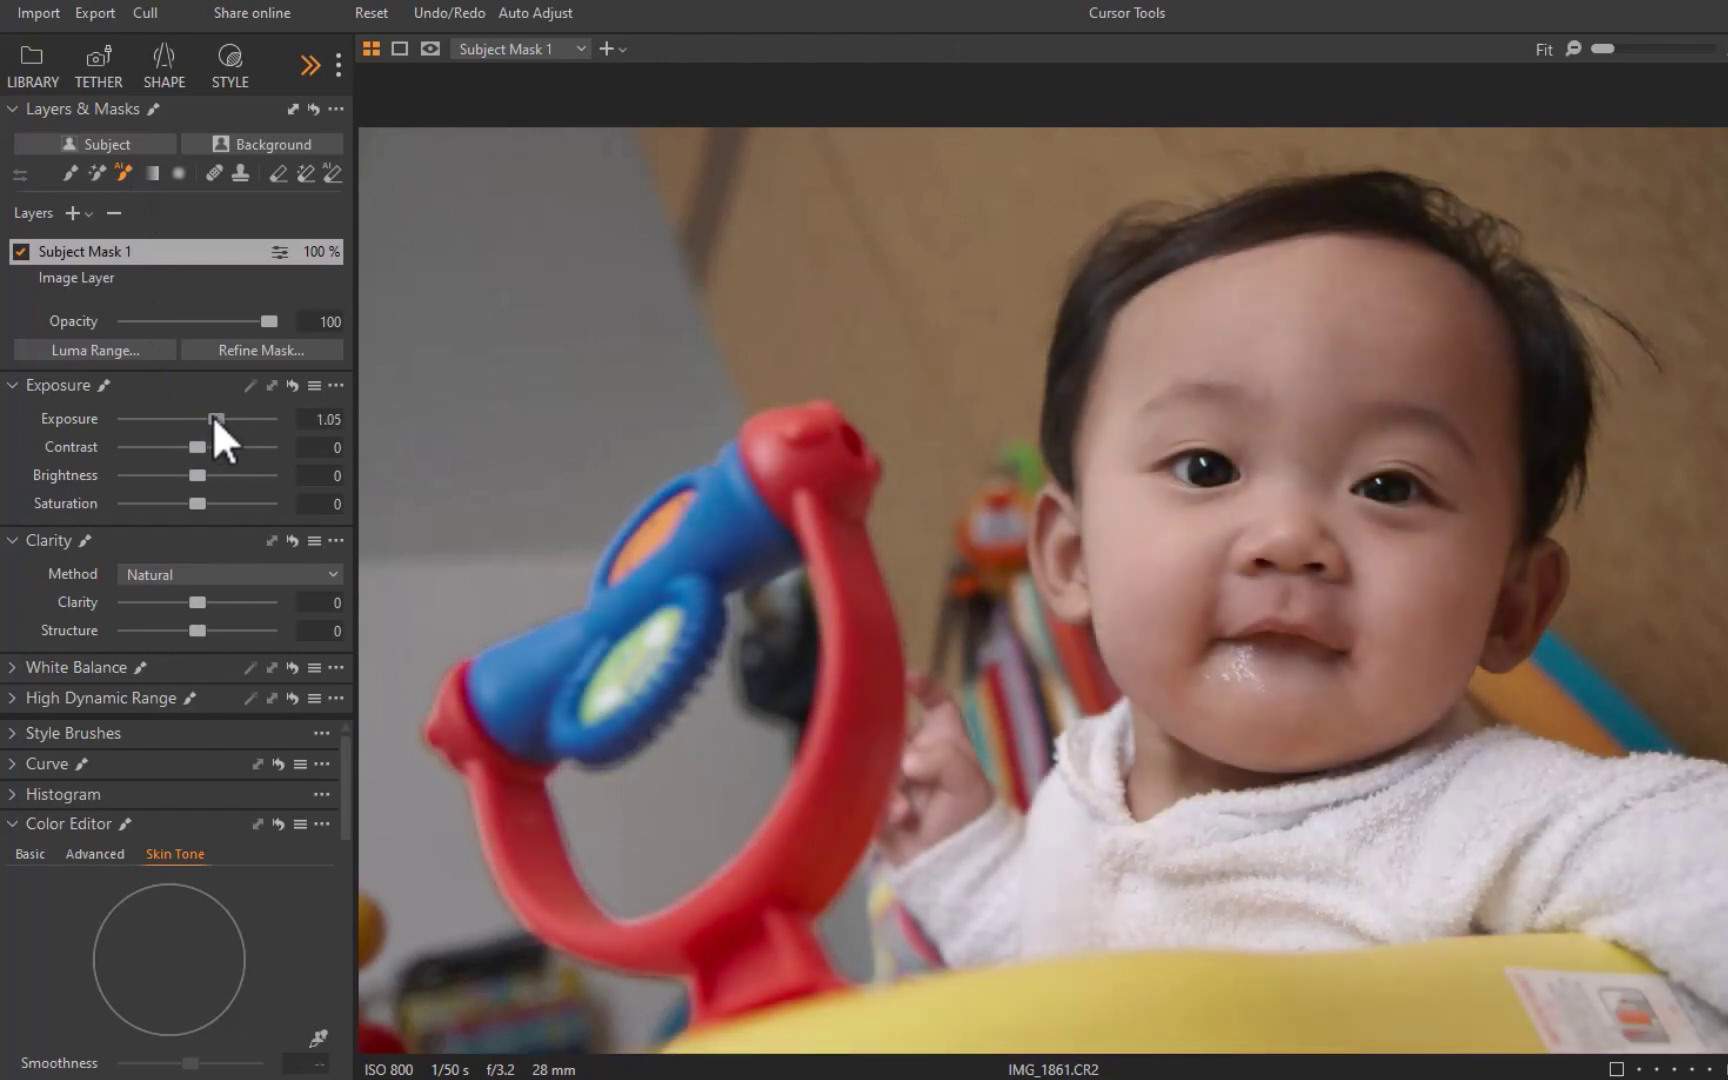
left_click_drag(212, 418, 203, 418)
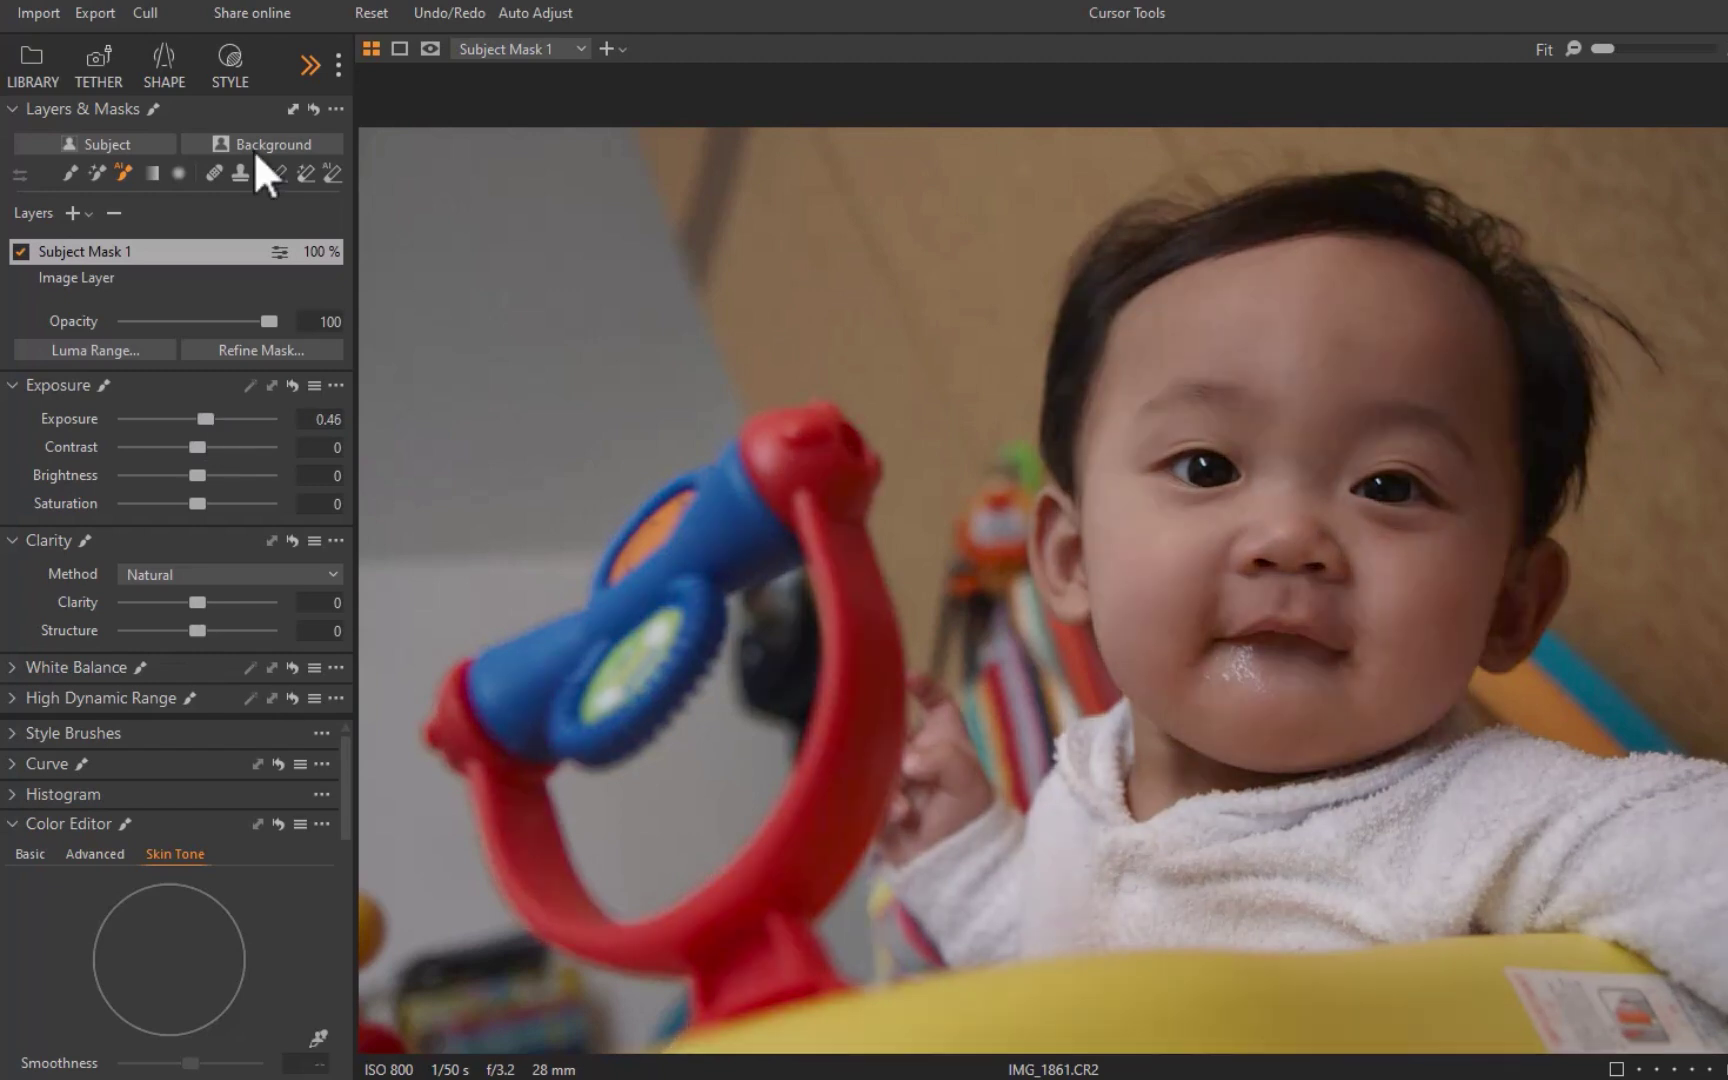
- Create an AI background mask on IMG_1861.CR2 and set its exposure to -0.2 and saturation to -100
left_click(252, 148)
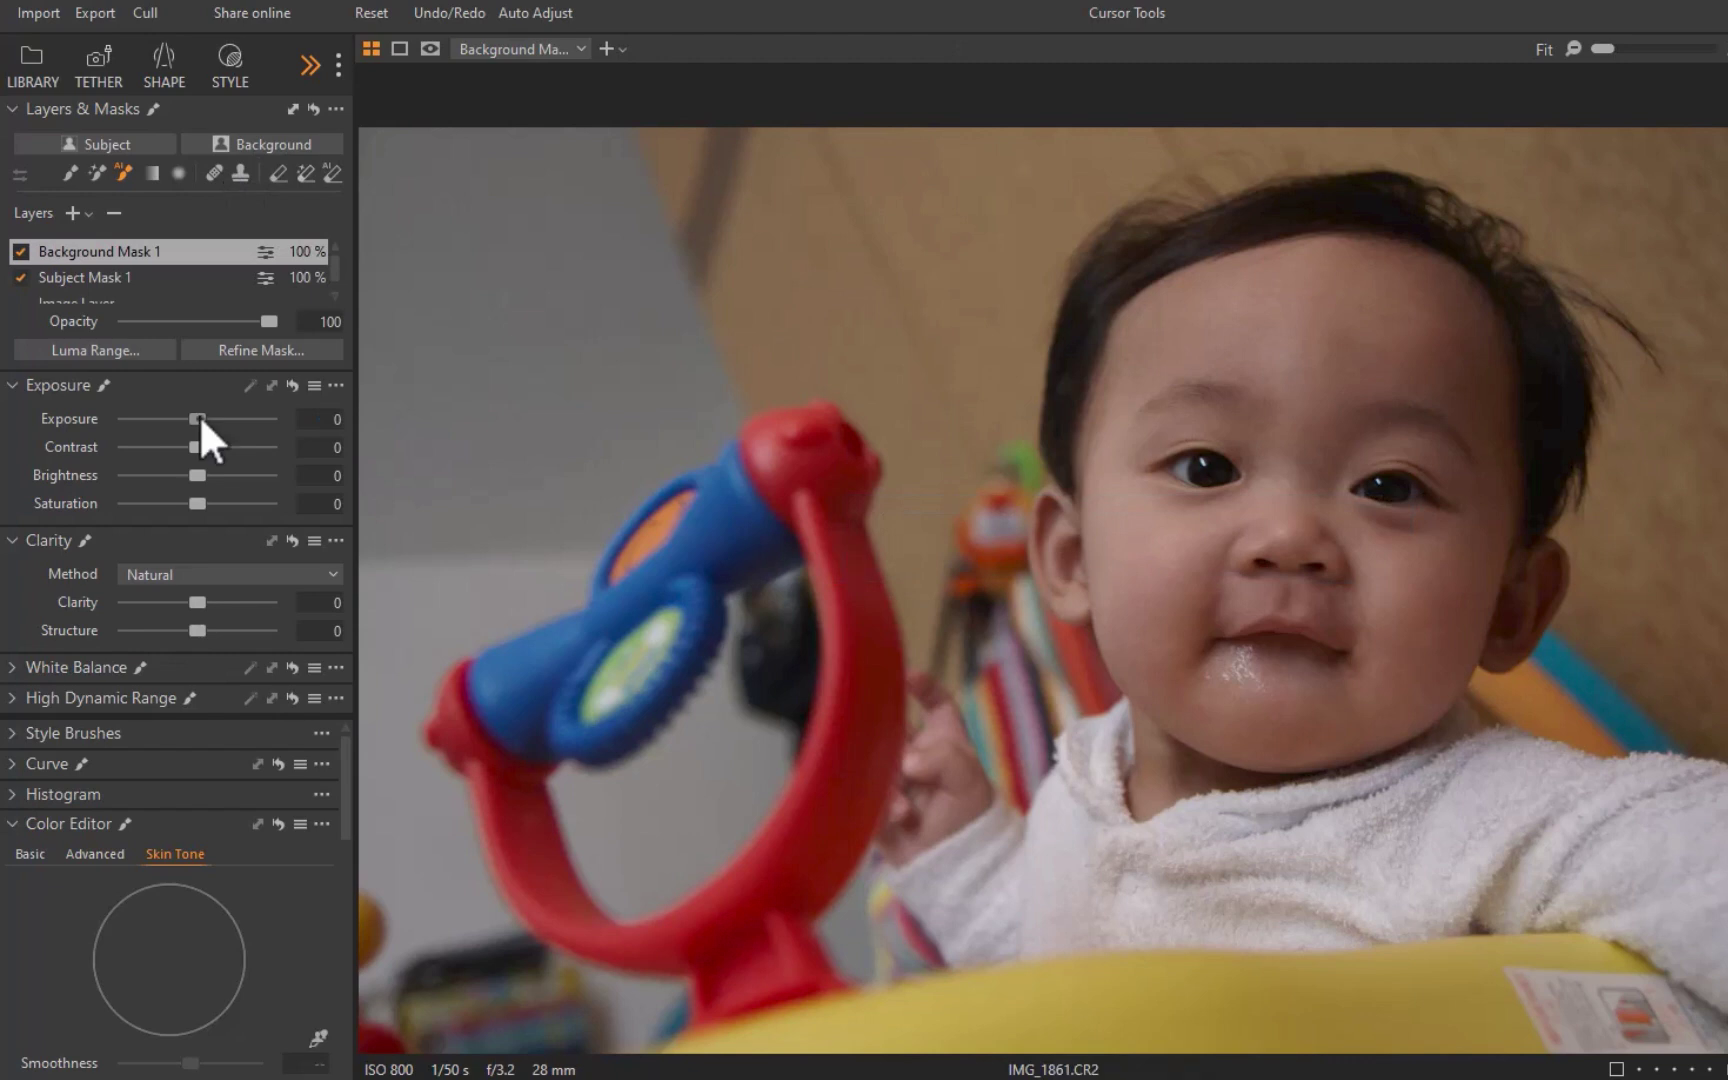
left_click_drag(198, 418, 190, 418)
left_click_drag(198, 503, 105, 491)
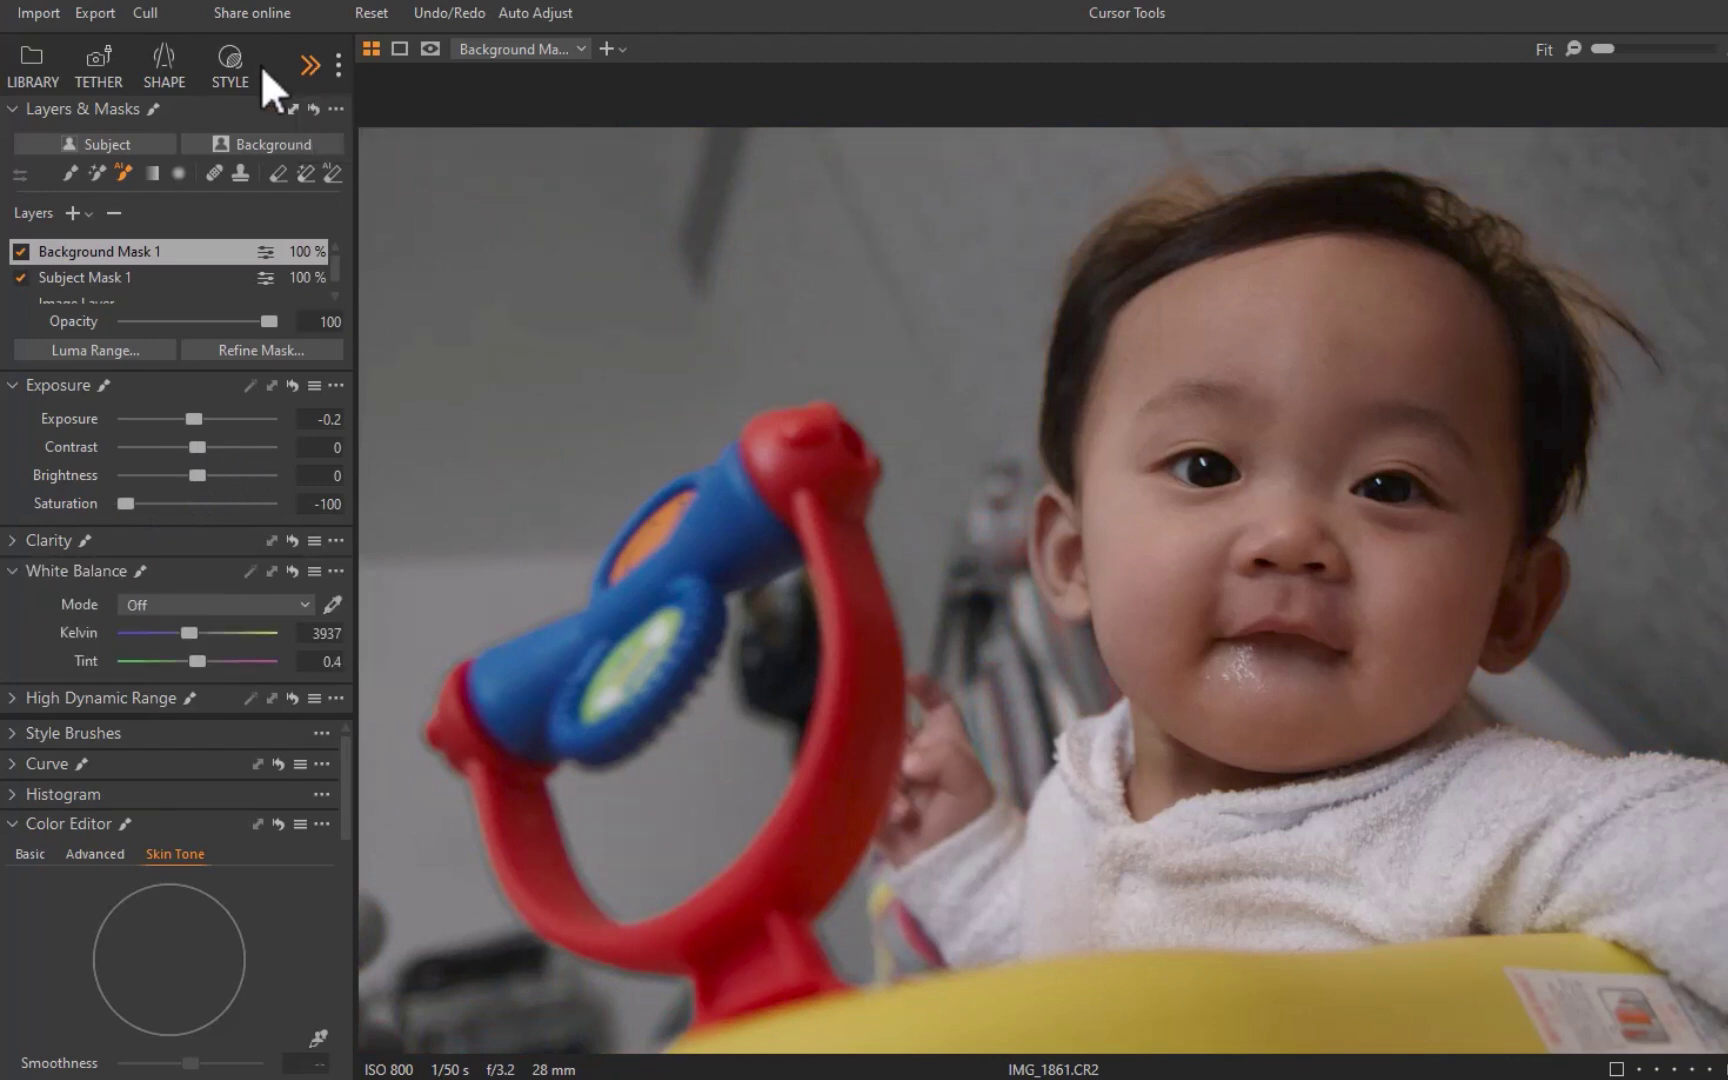
- Save the Background Mask 1 and Subject Mask 1 layers as a custom style named portraitstyle
left_click(246, 65)
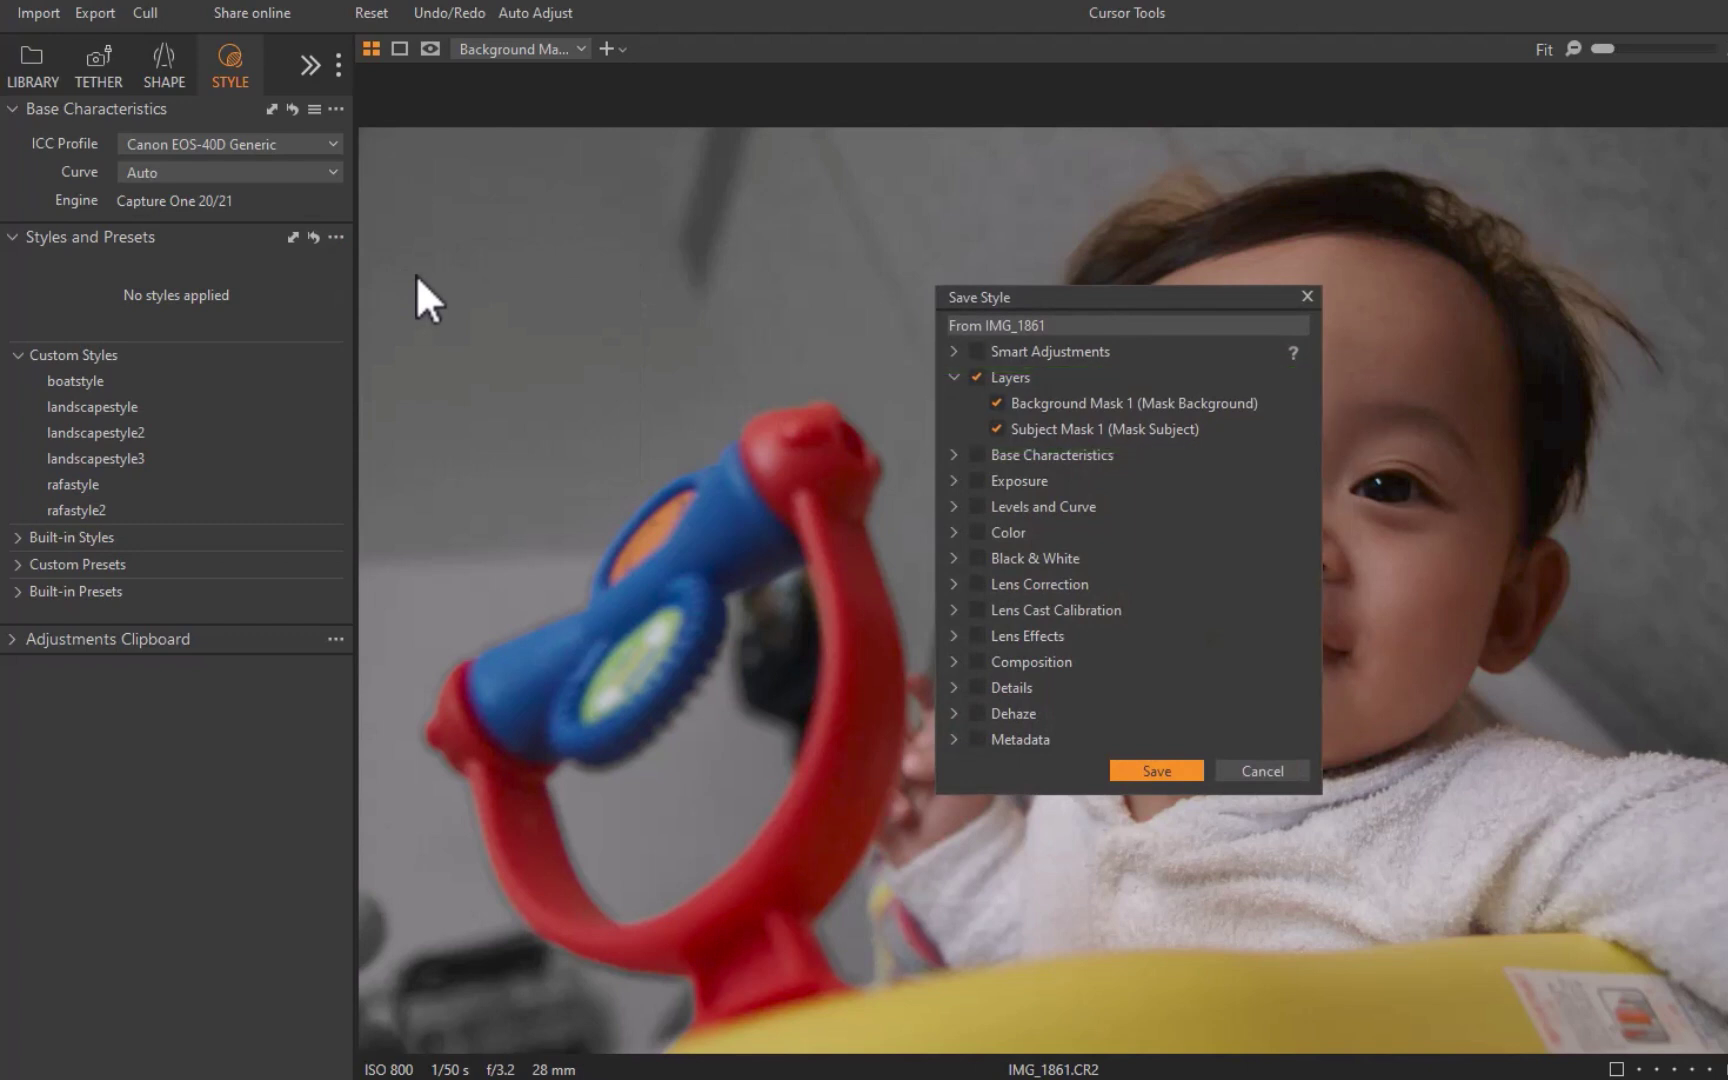
left_click(1122, 770)
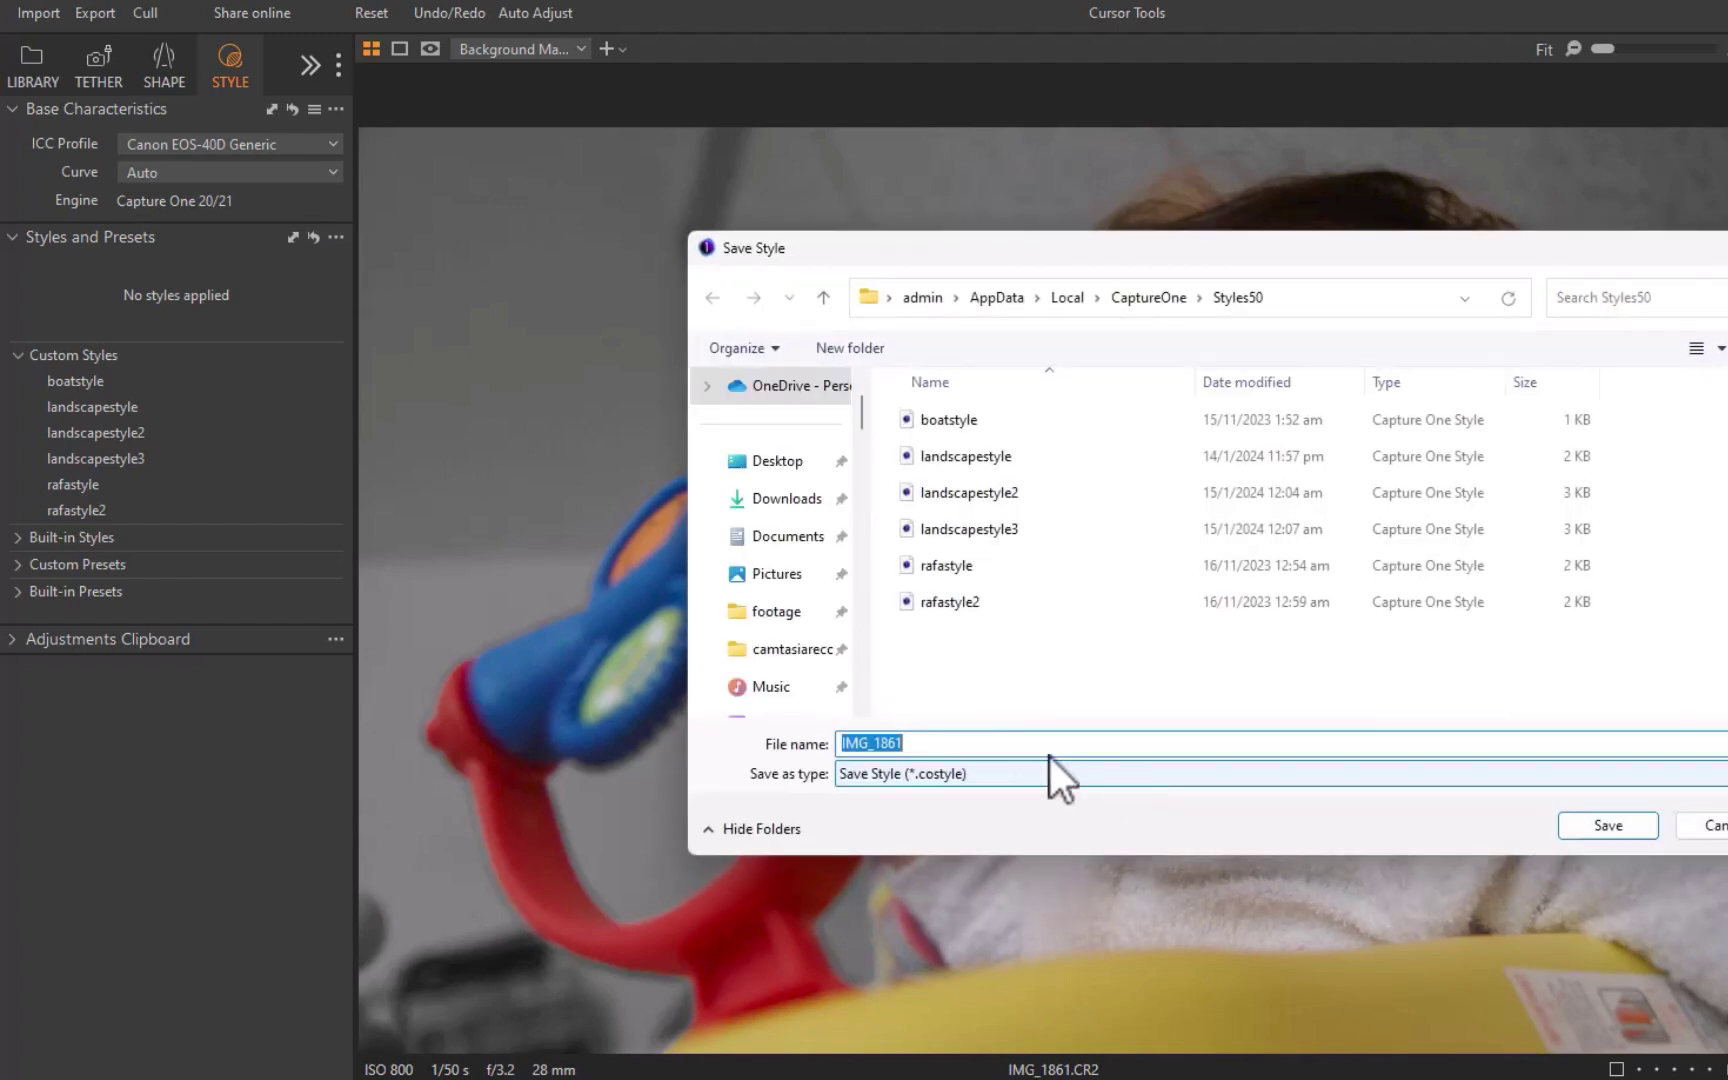
type("portraitstyle")
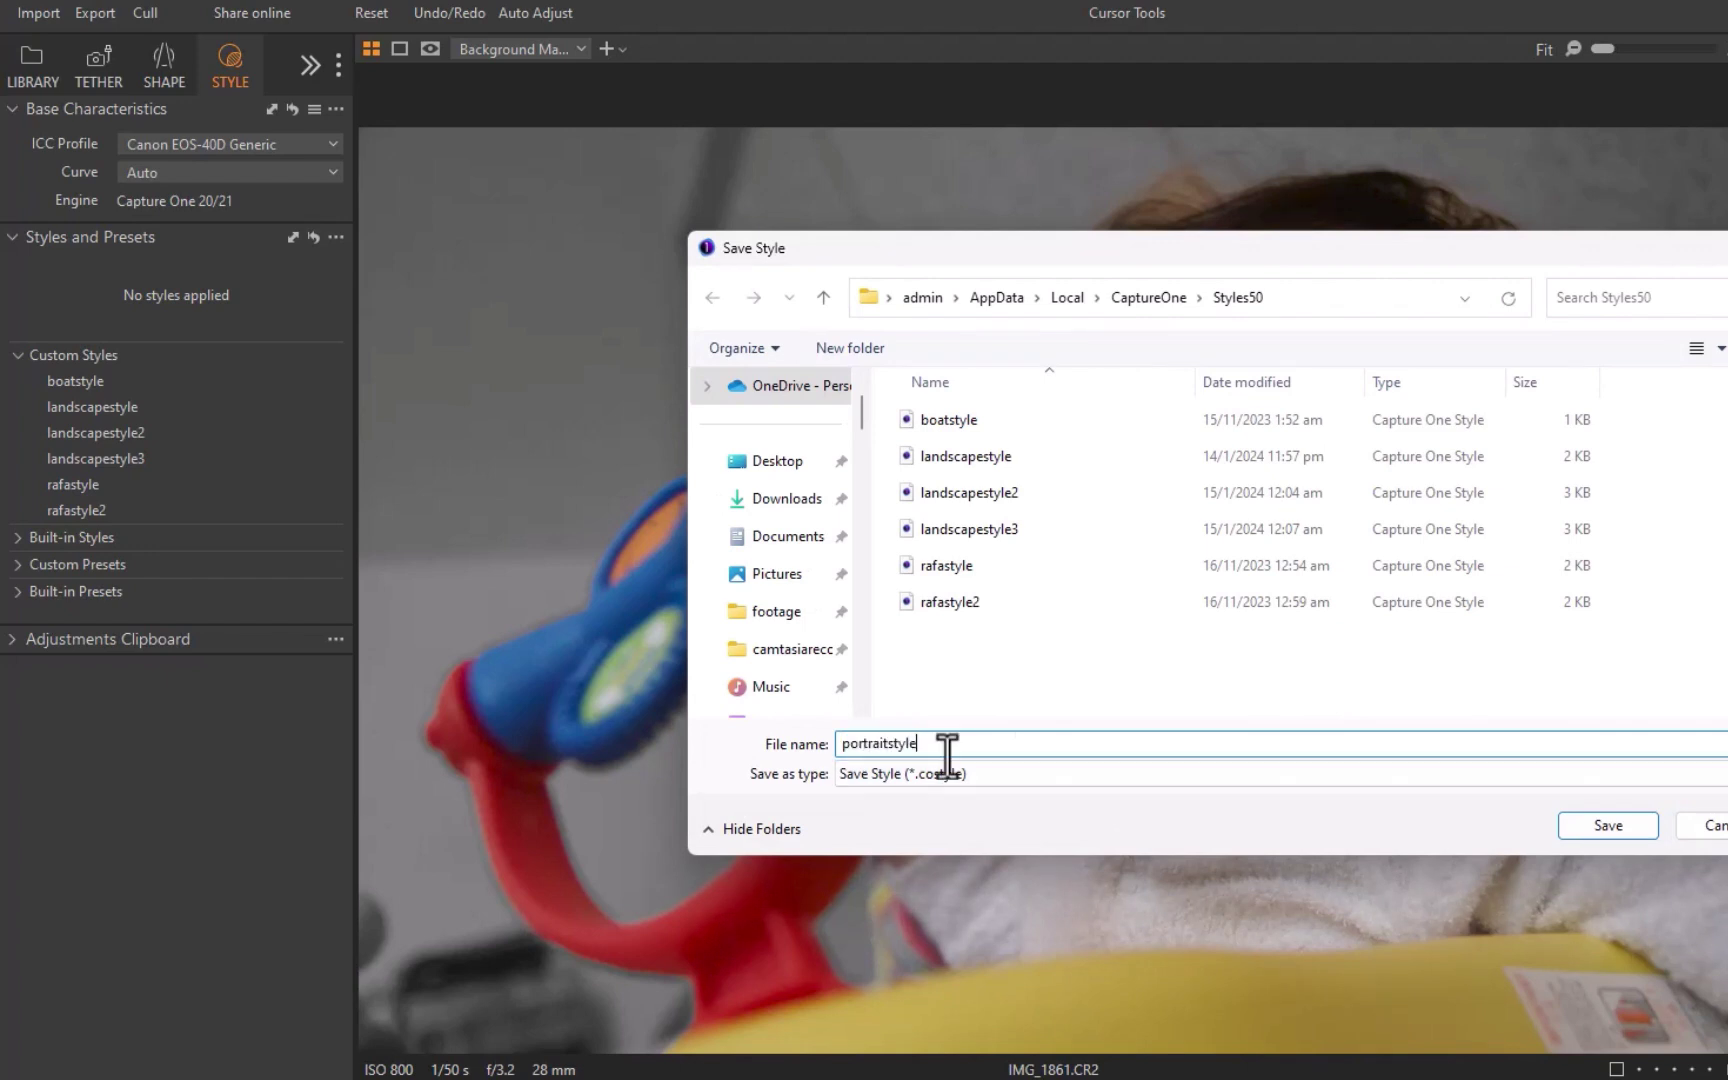
left_click(1607, 824)
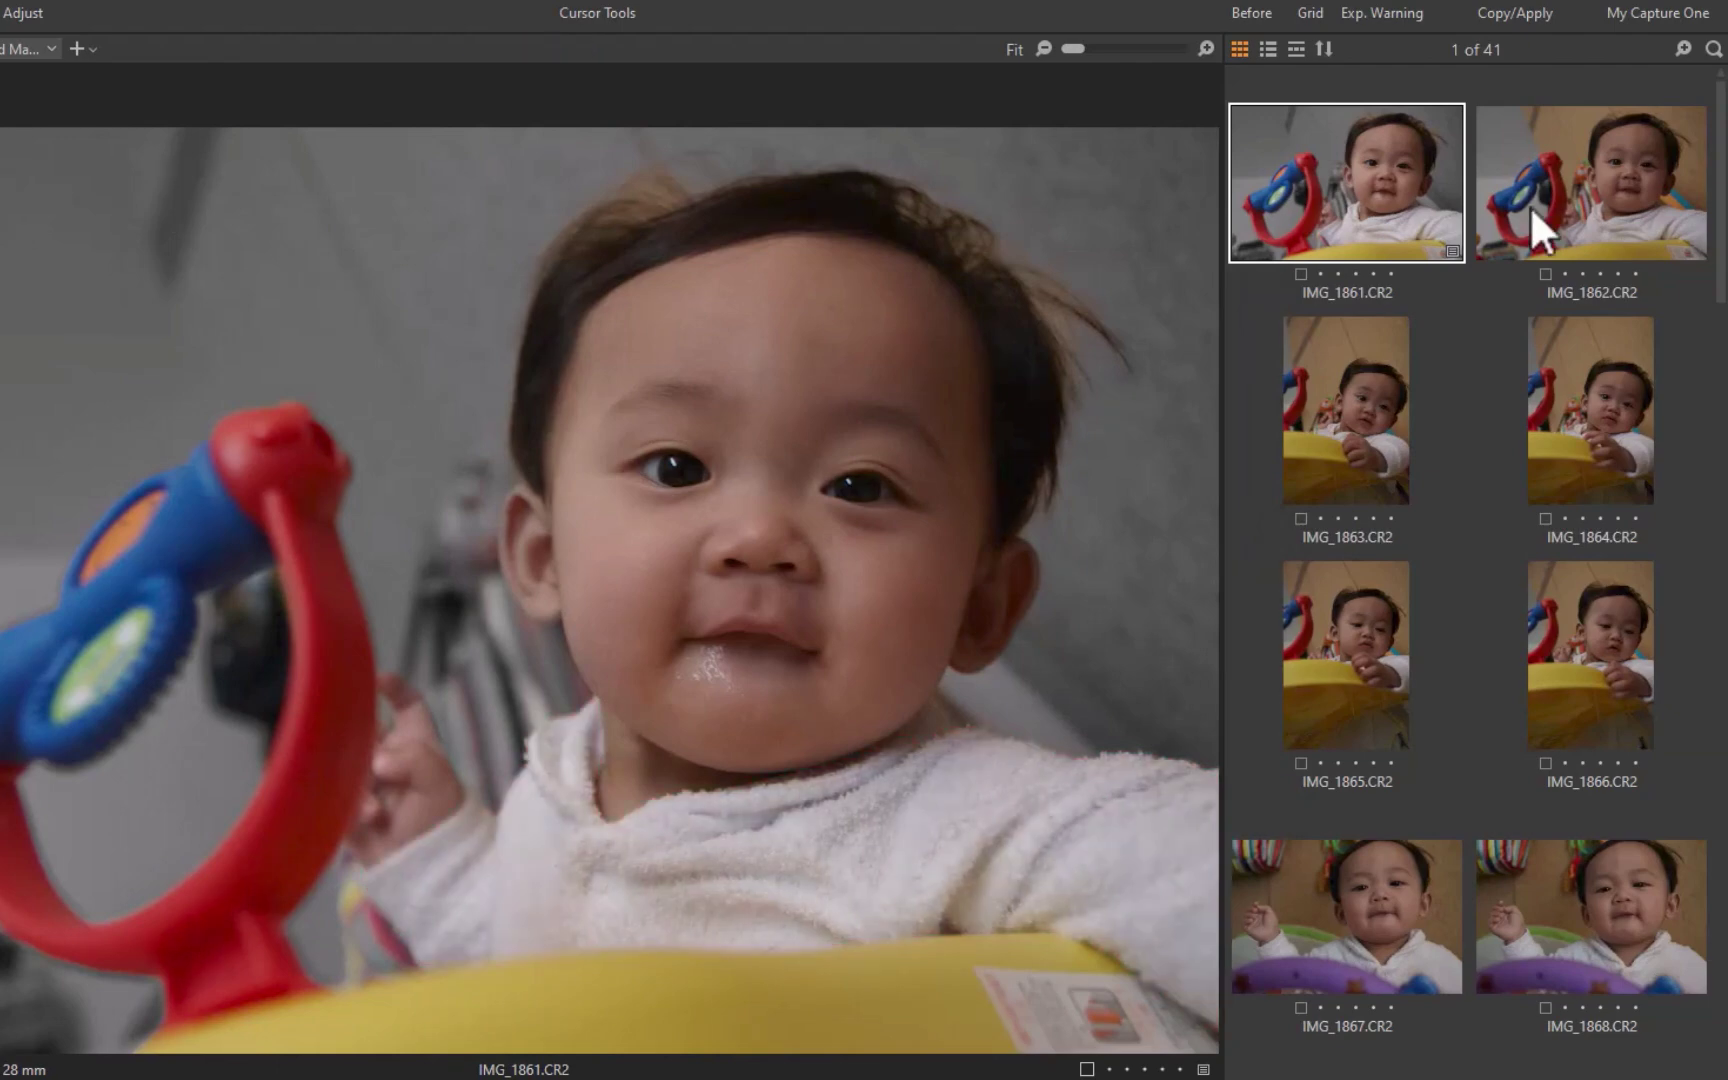
- Select all photos from IMG_1862.CR2 through the last one and apply the custom style portraitstyle to them
left_click(1532, 208)
scroll(1495, 318, "down", 15)
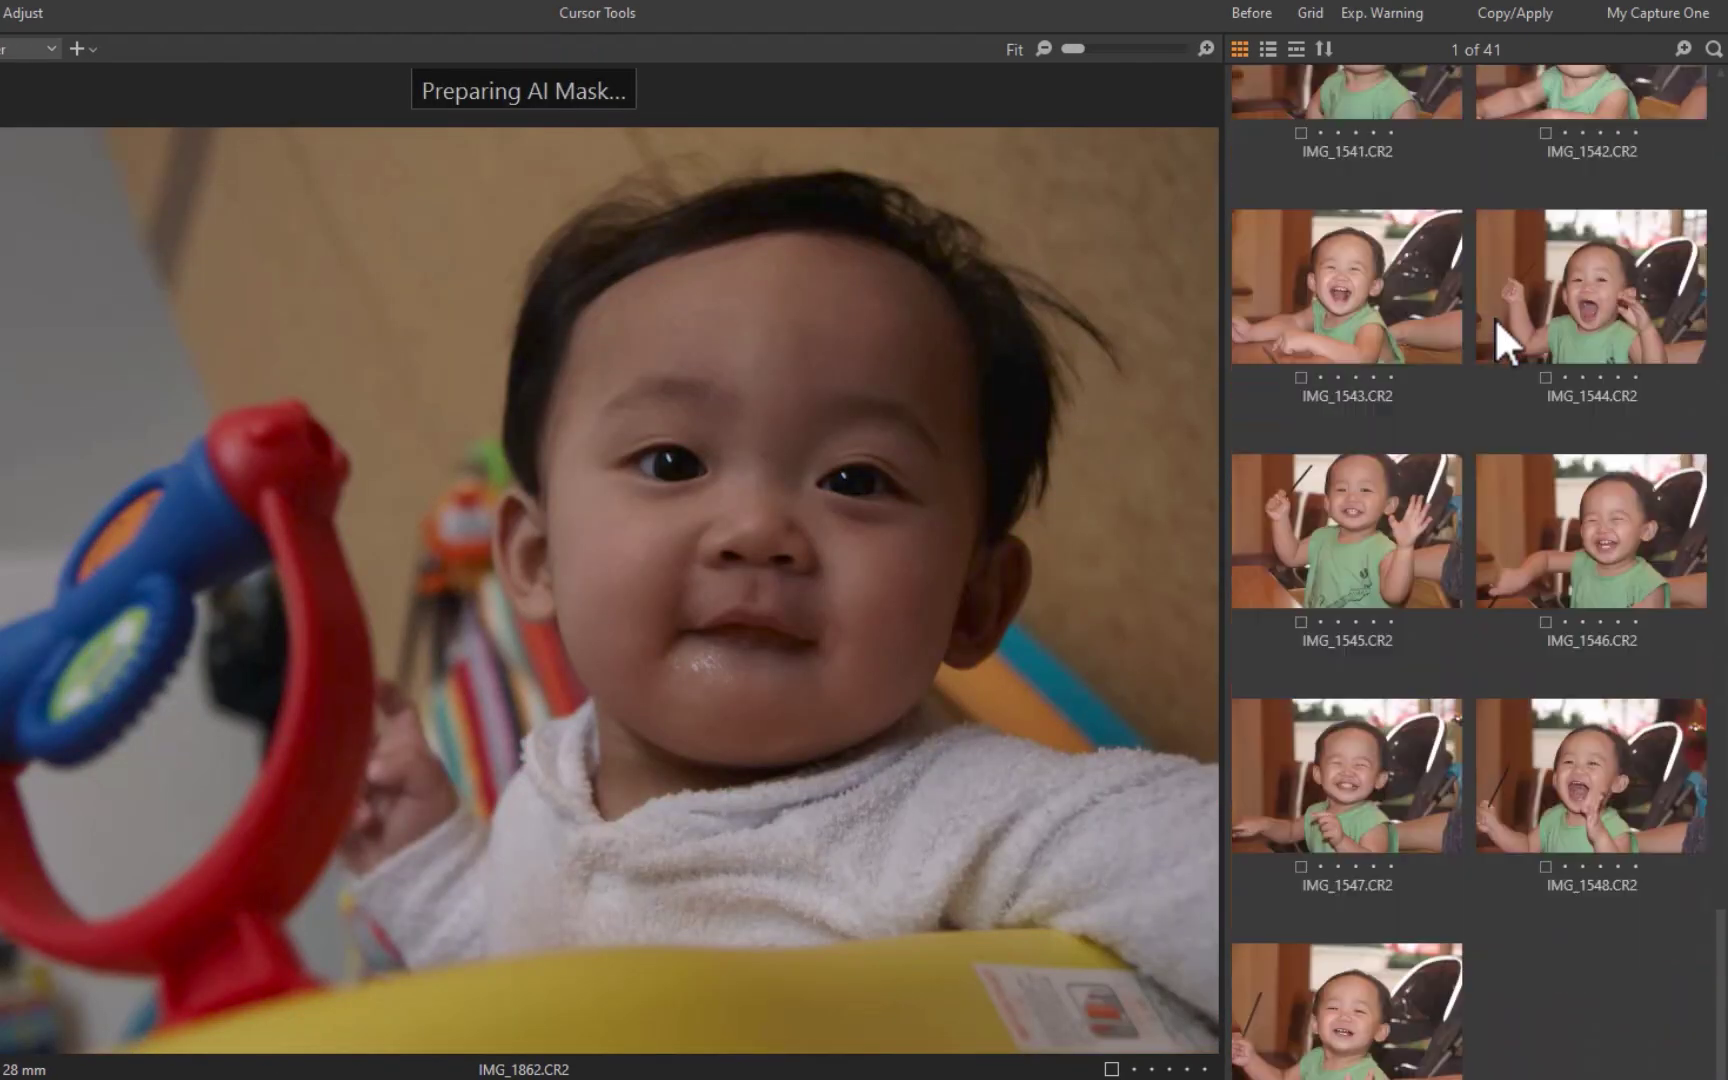
left_click(1339, 1021, "shift")
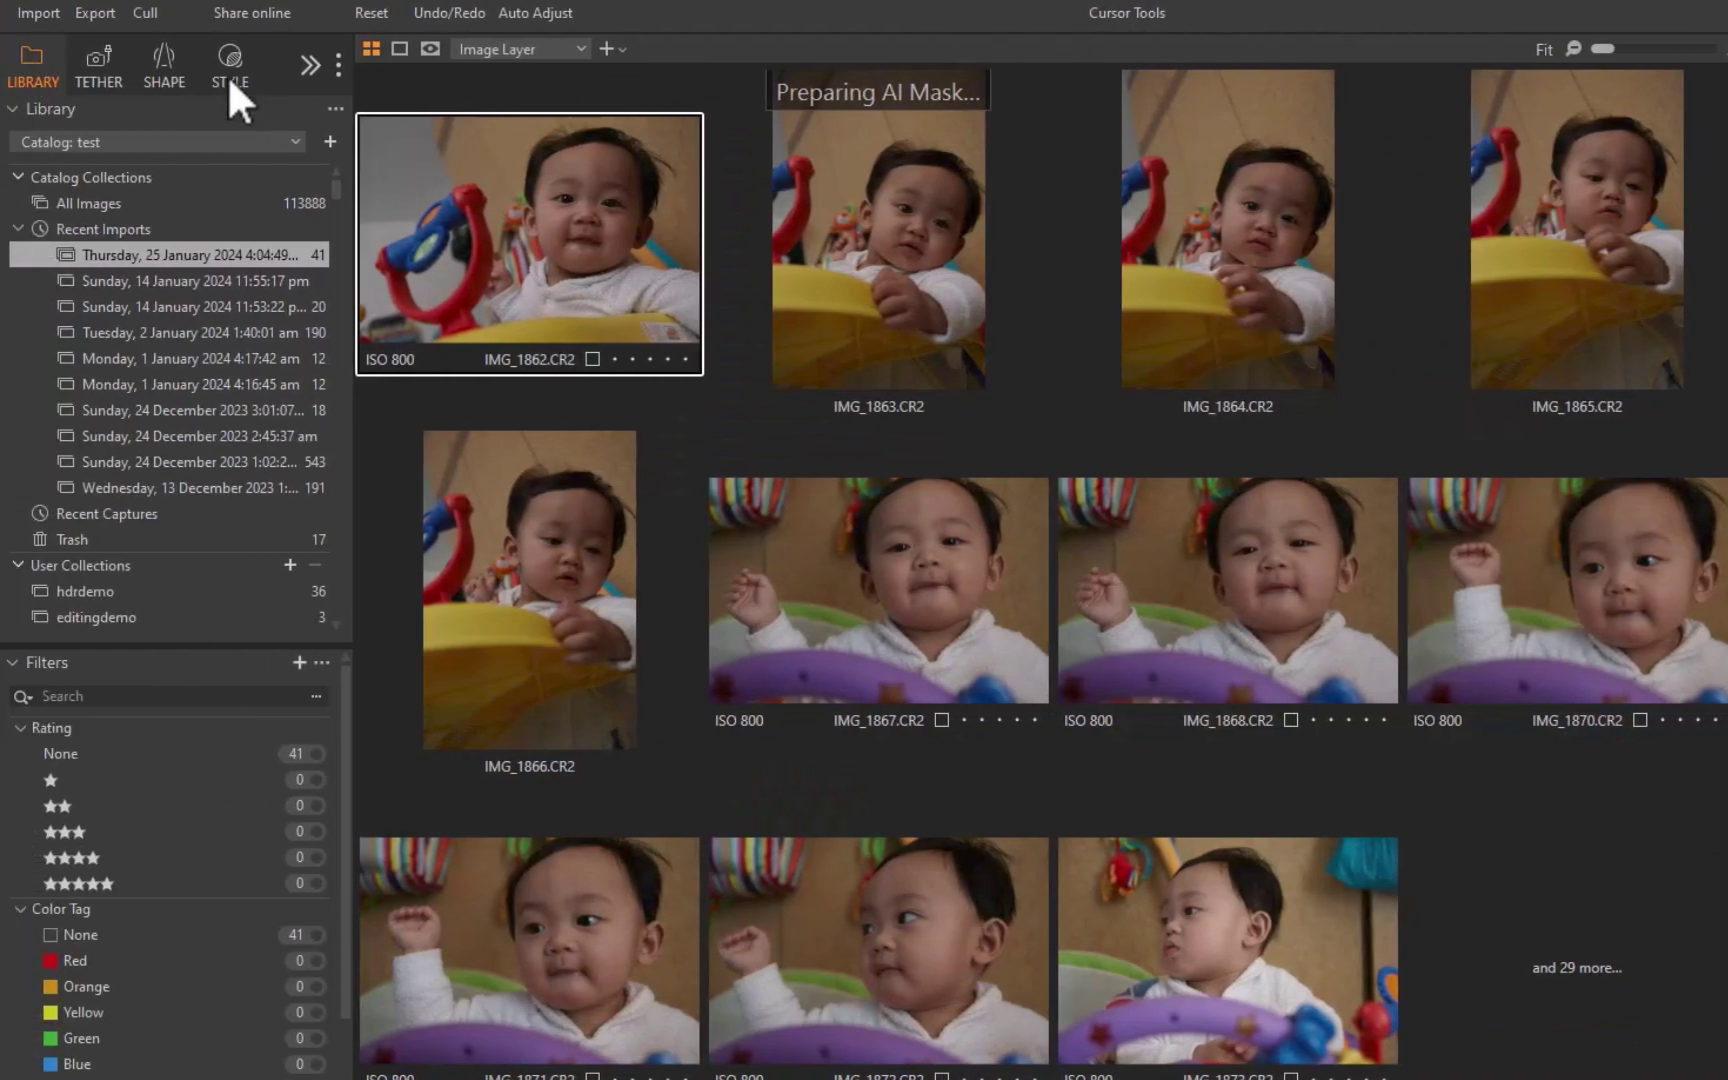
left_click(225, 58)
left_click(66, 490)
key("ctrl+b")
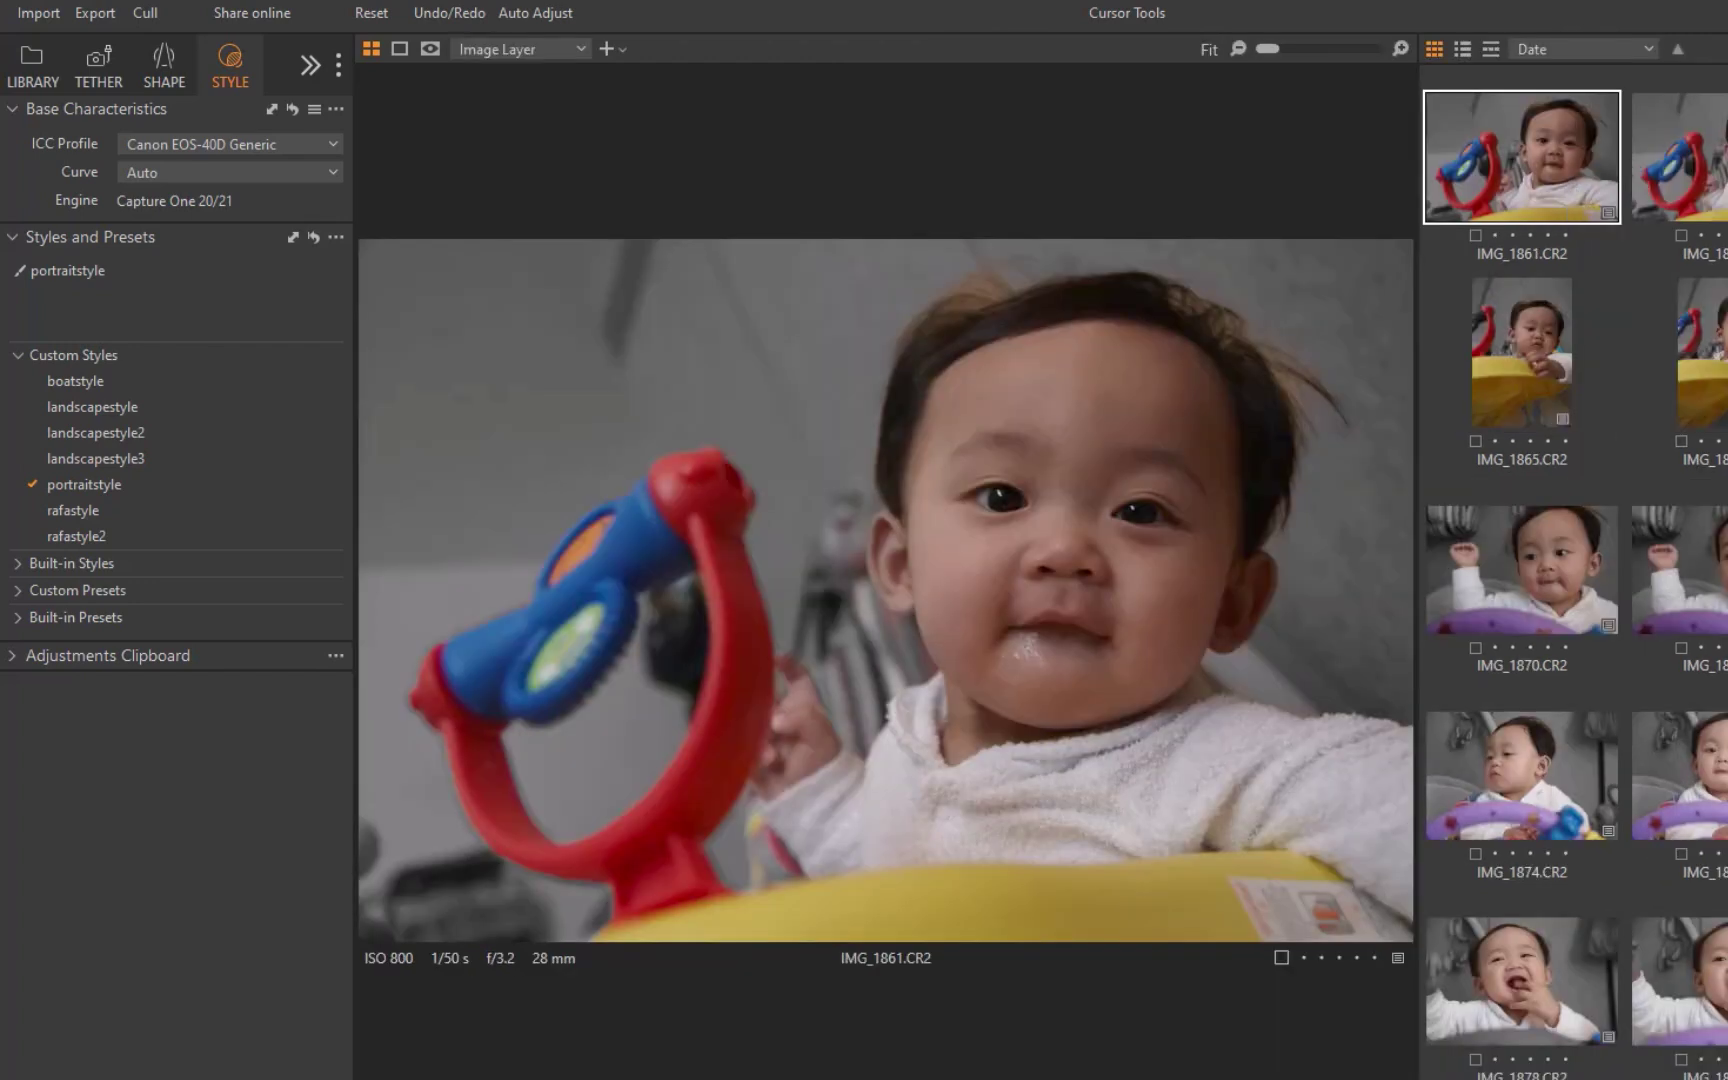
- Go through the styled photos one by one from IMG_1861.CR2 onward, examining how well the subject and background masks fit each one
left_click(1680, 157)
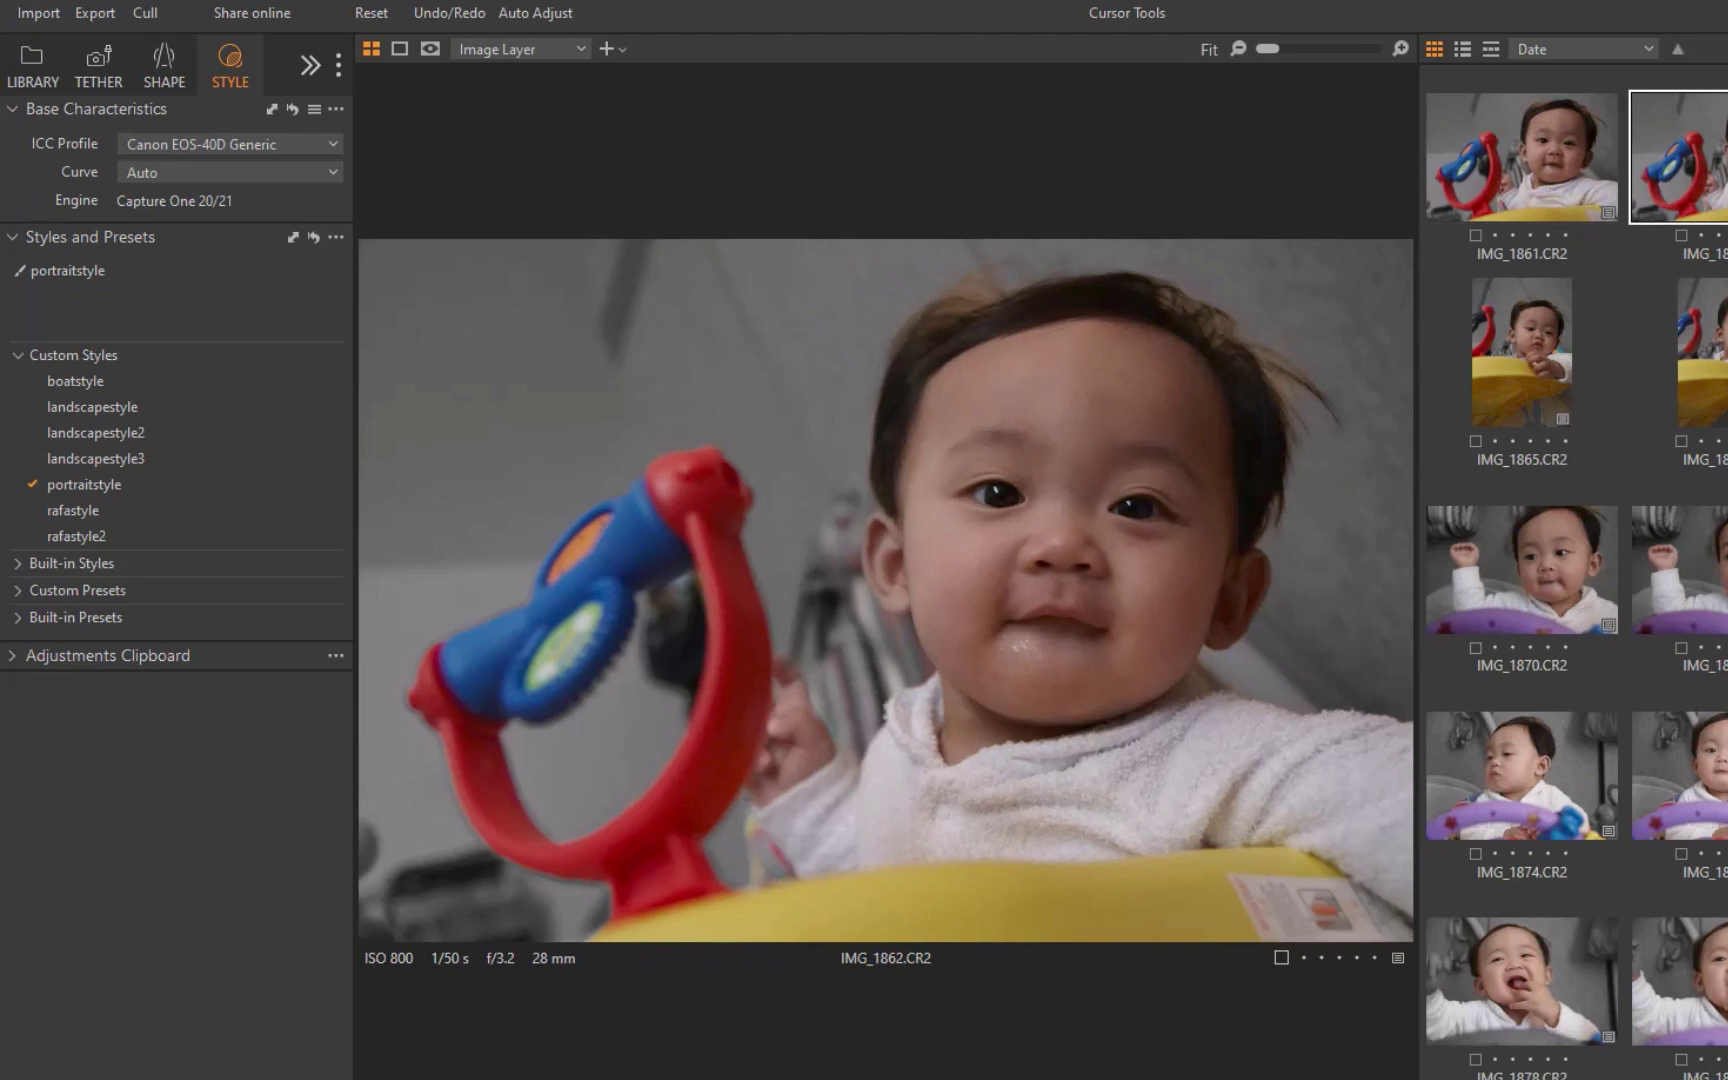
left_click(1551, 181)
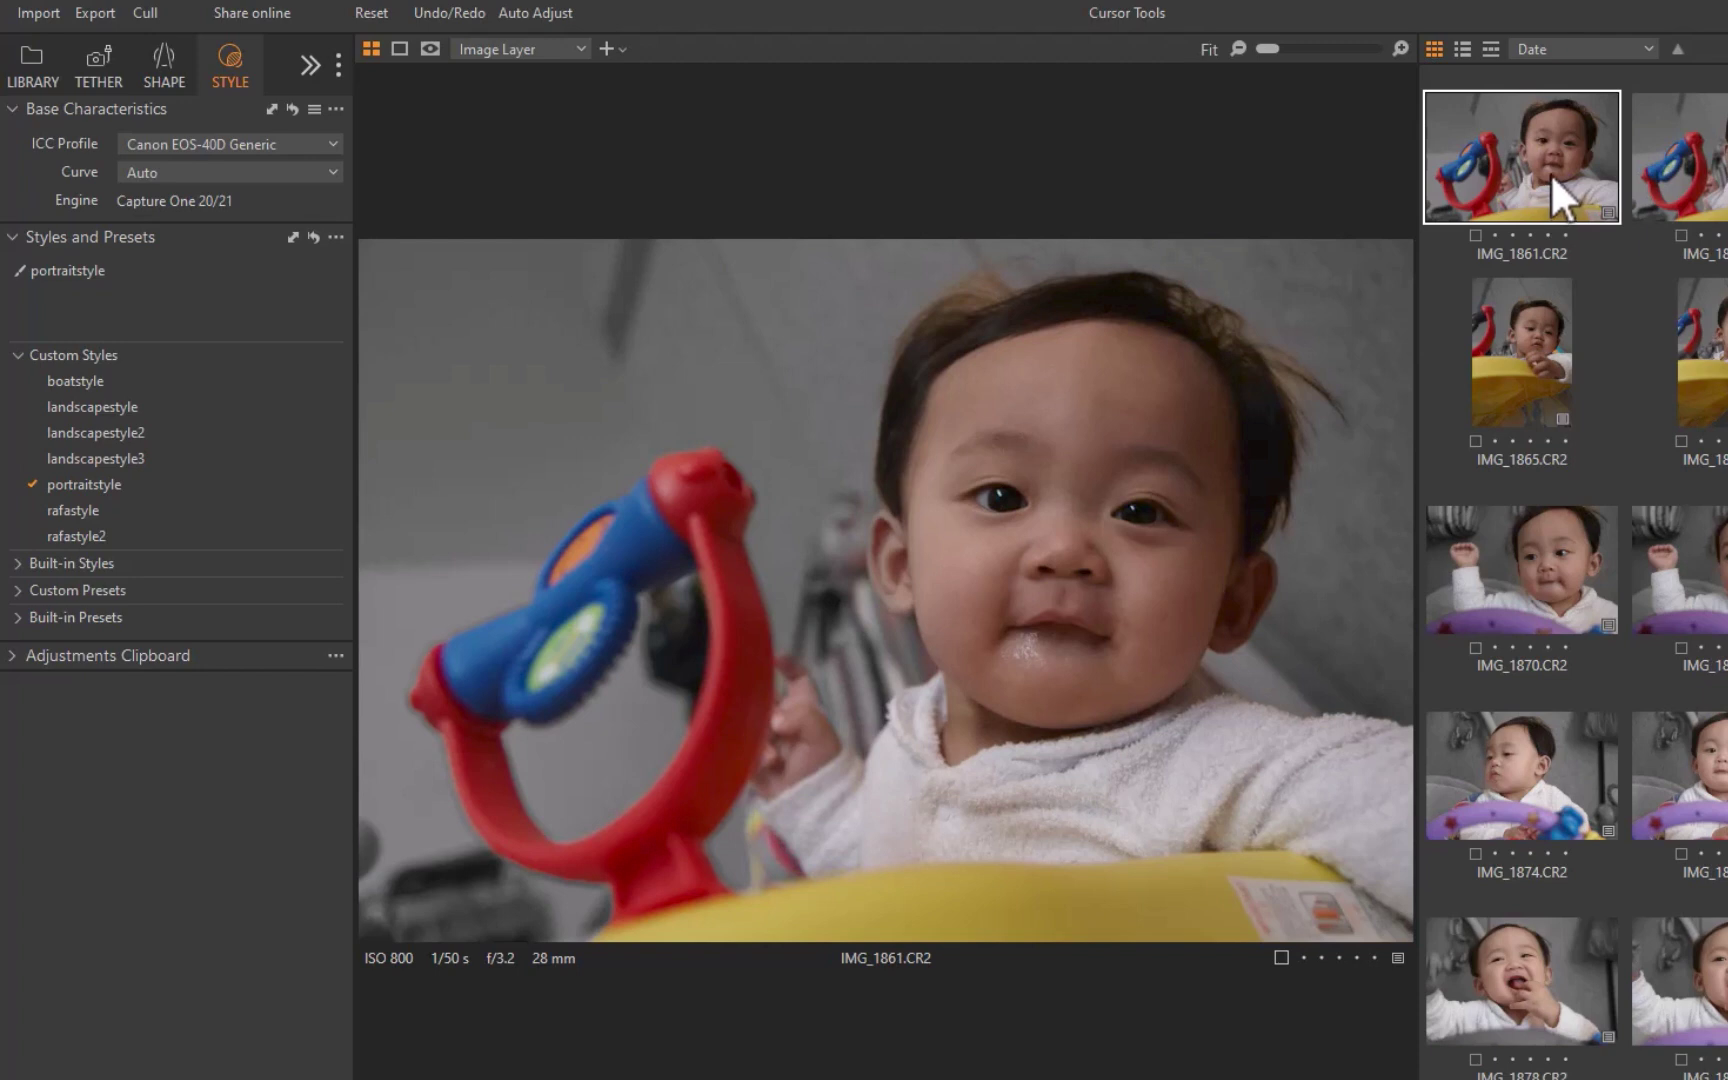
key("Right")
key("Right")
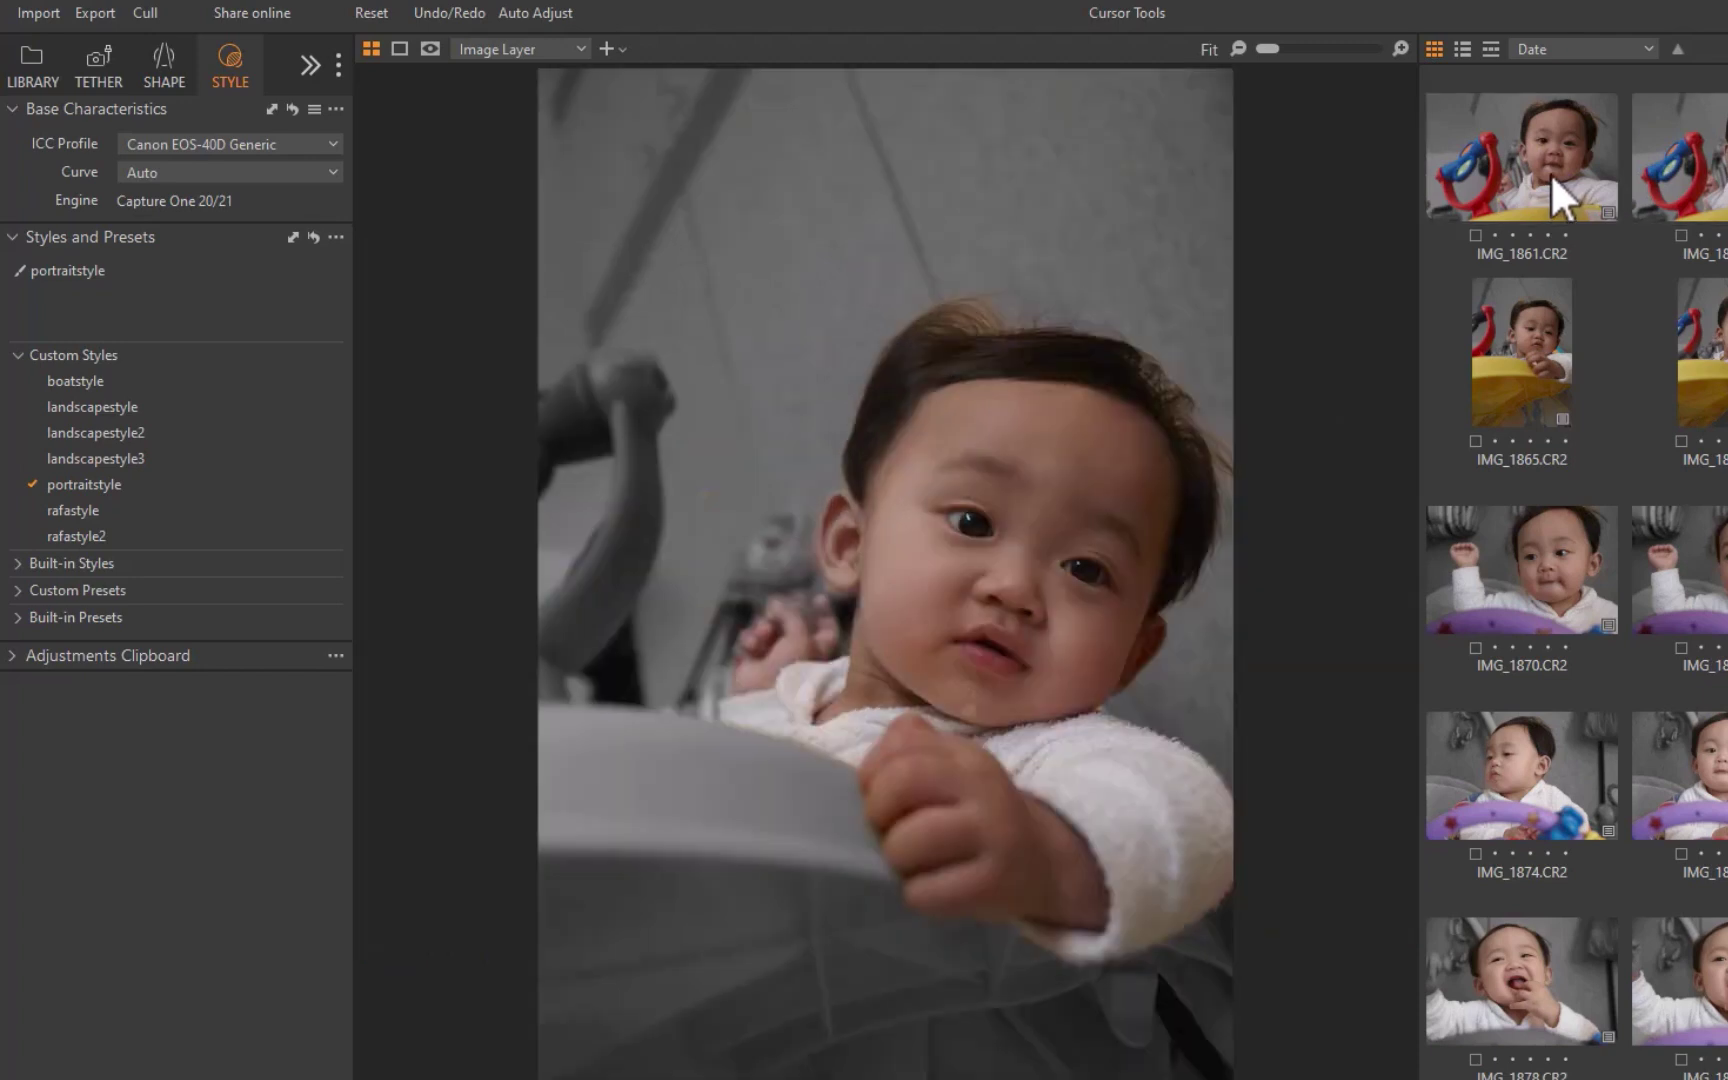
key("Right")
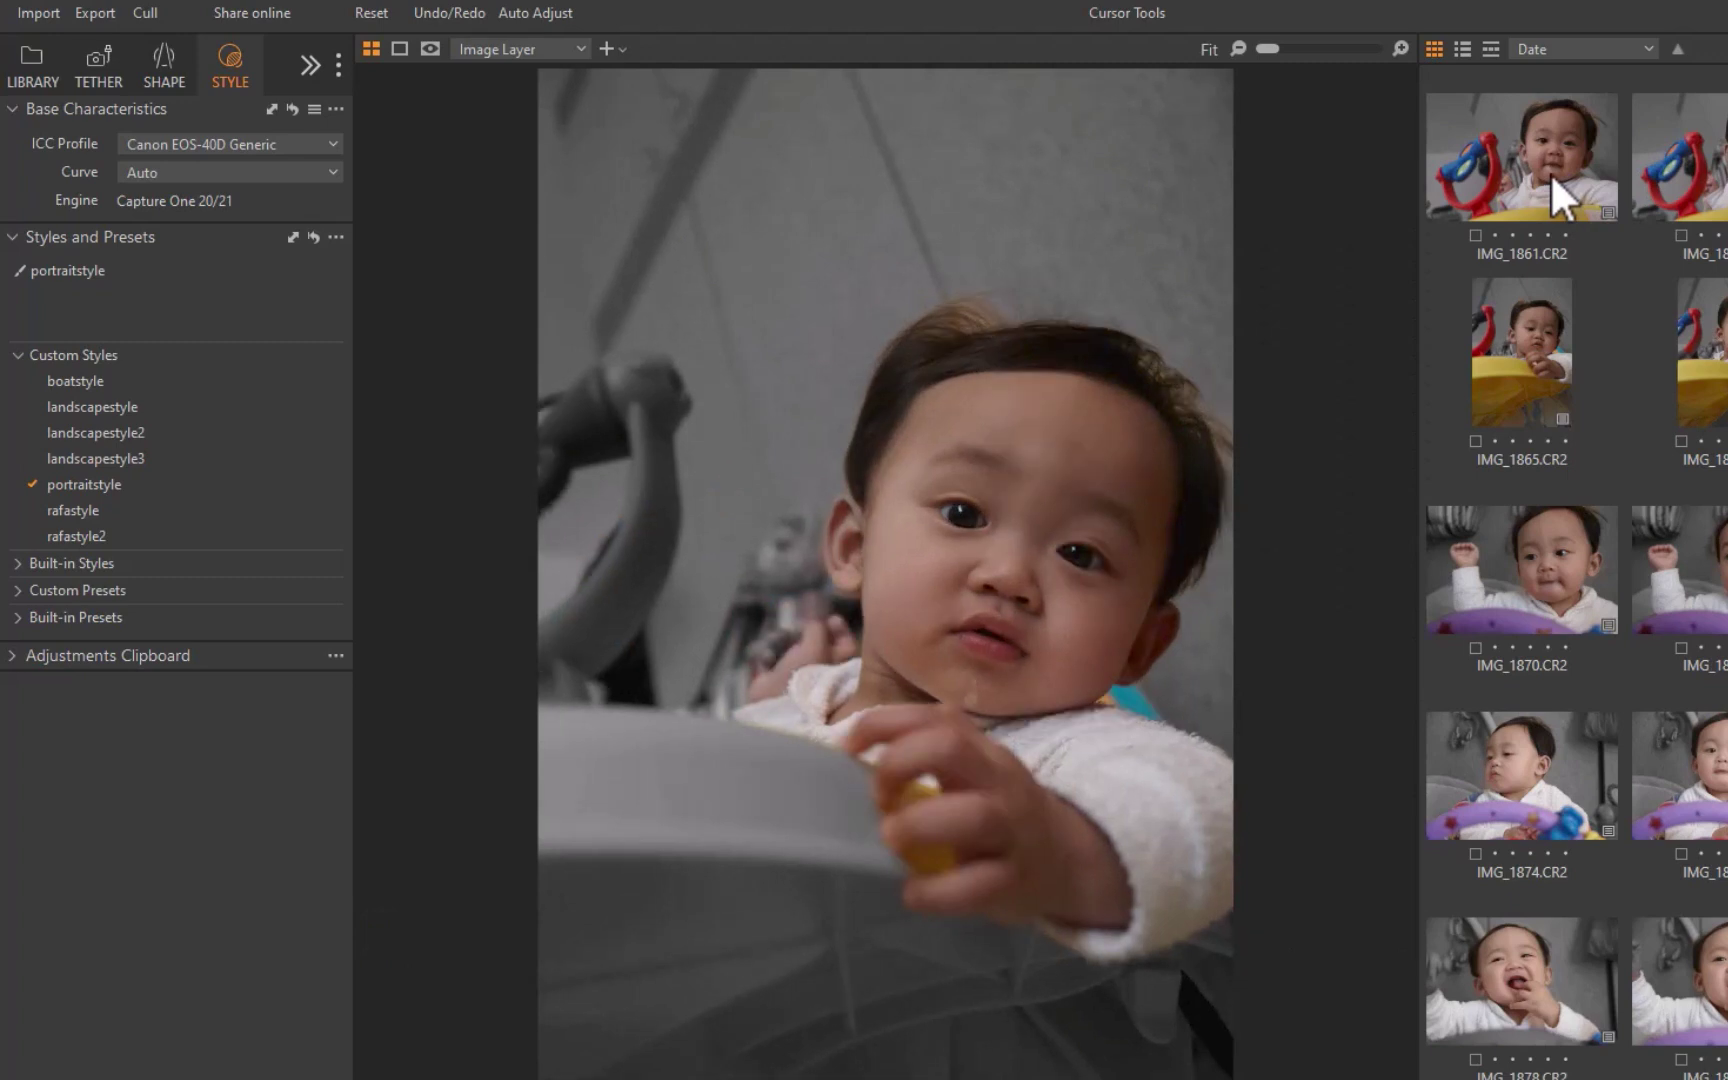
key("Right")
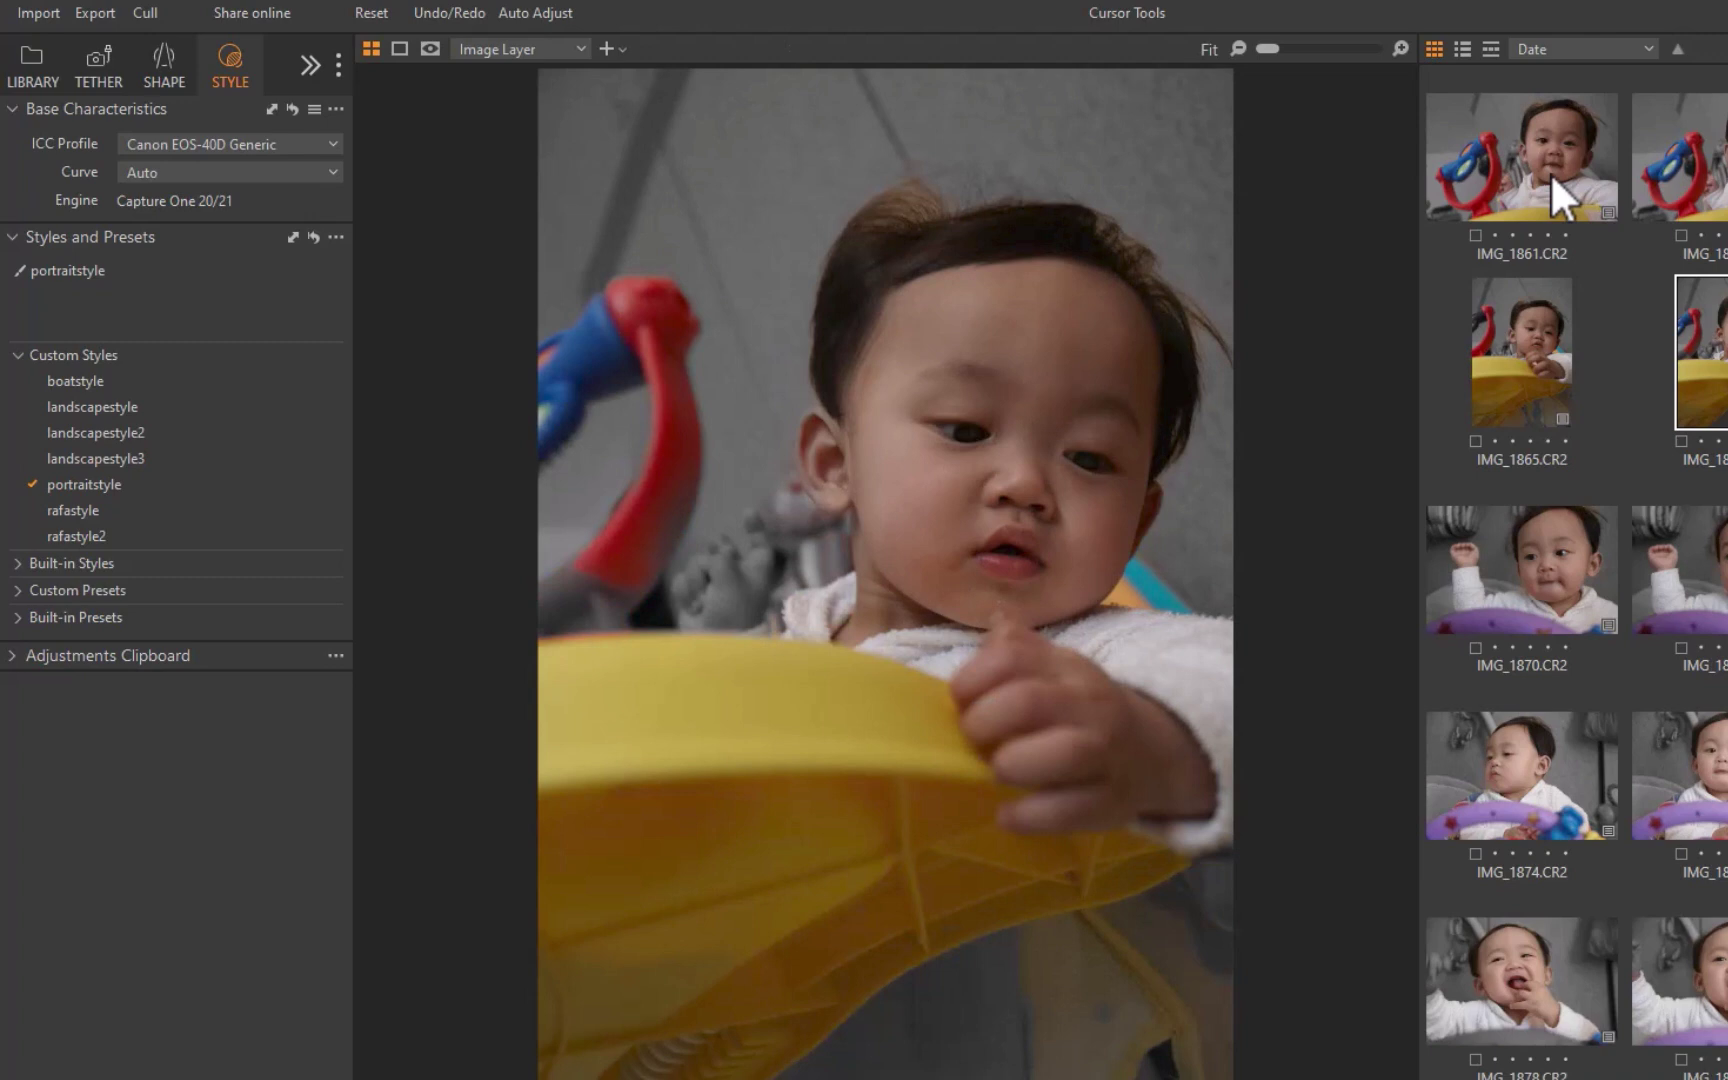
key("Right")
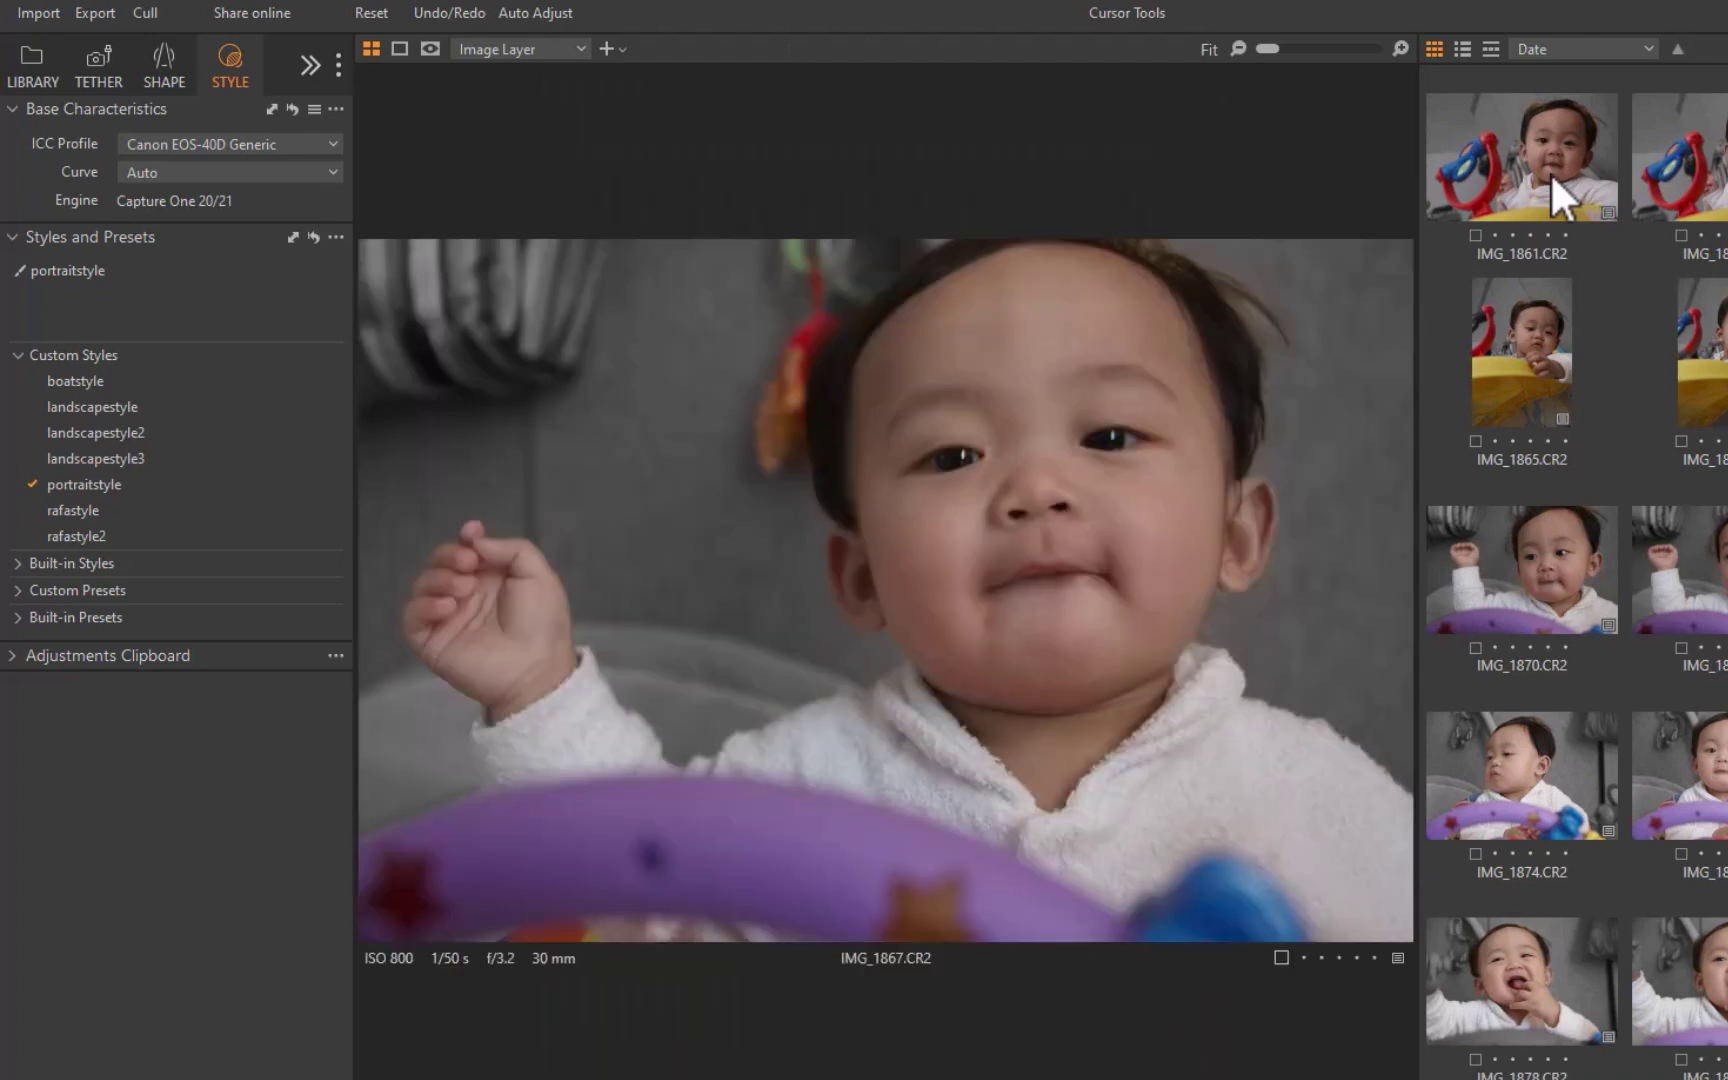
key("Right")
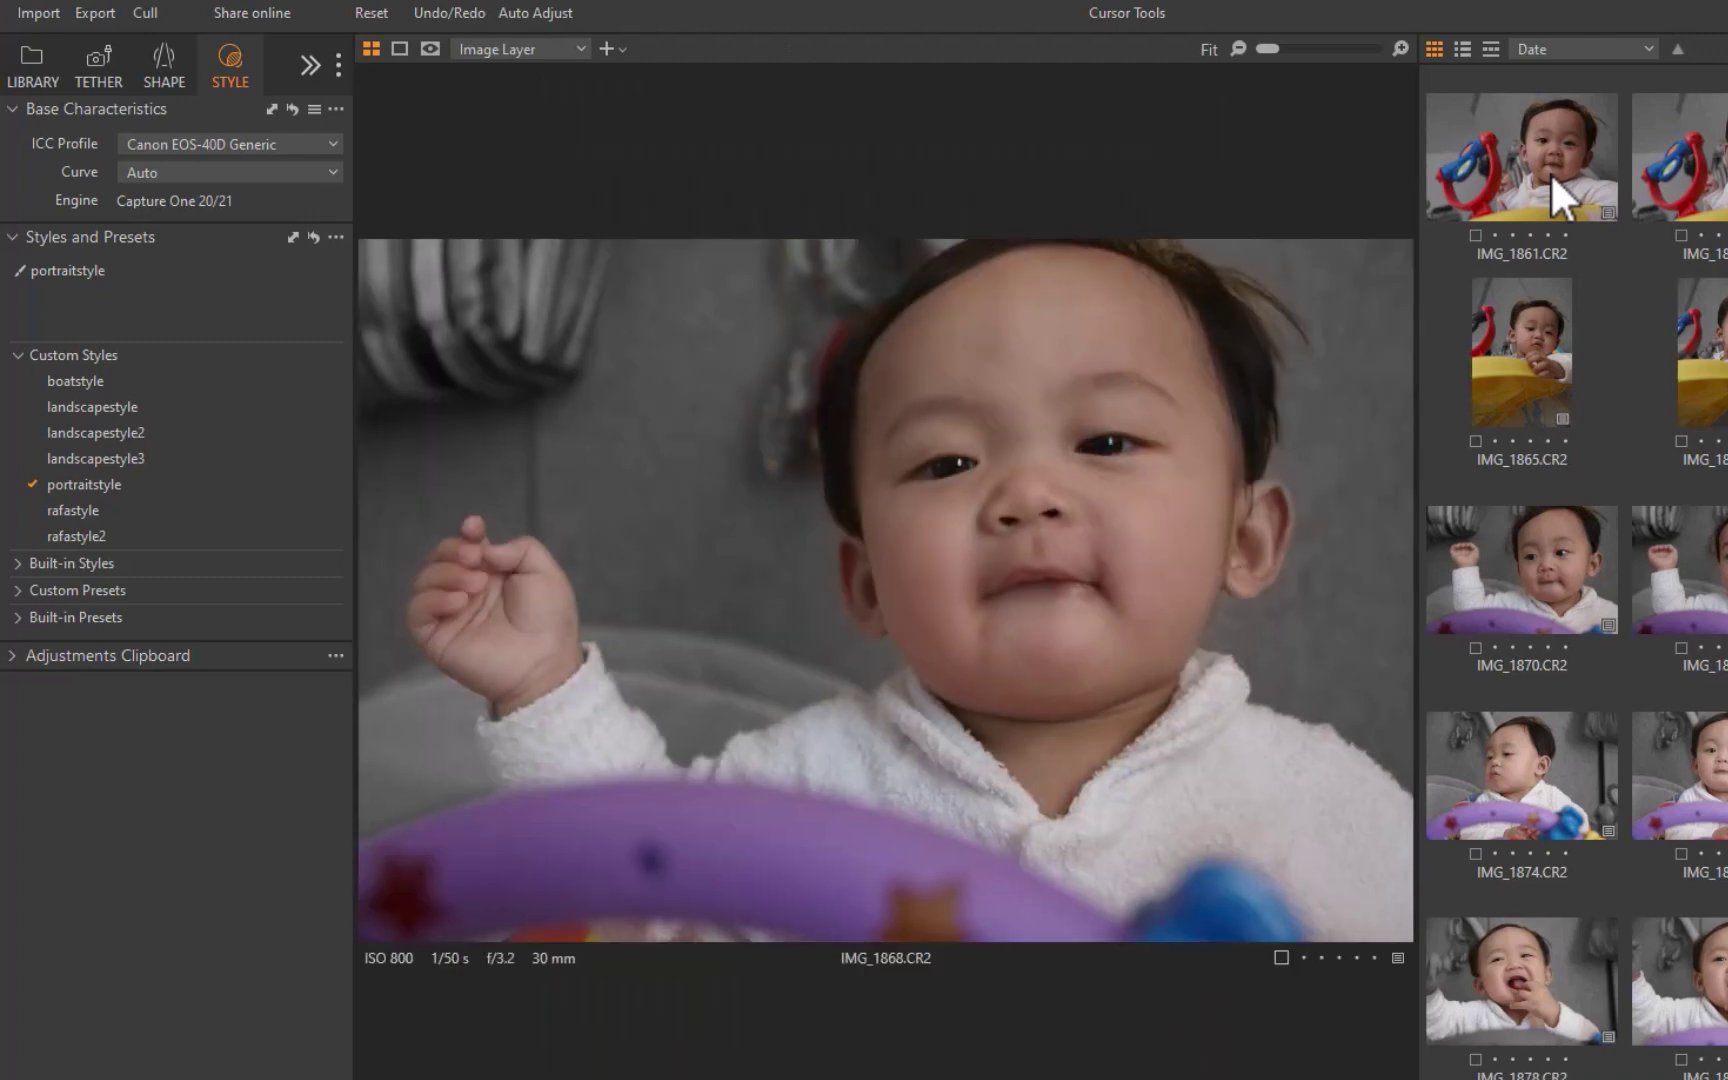
key("Right")
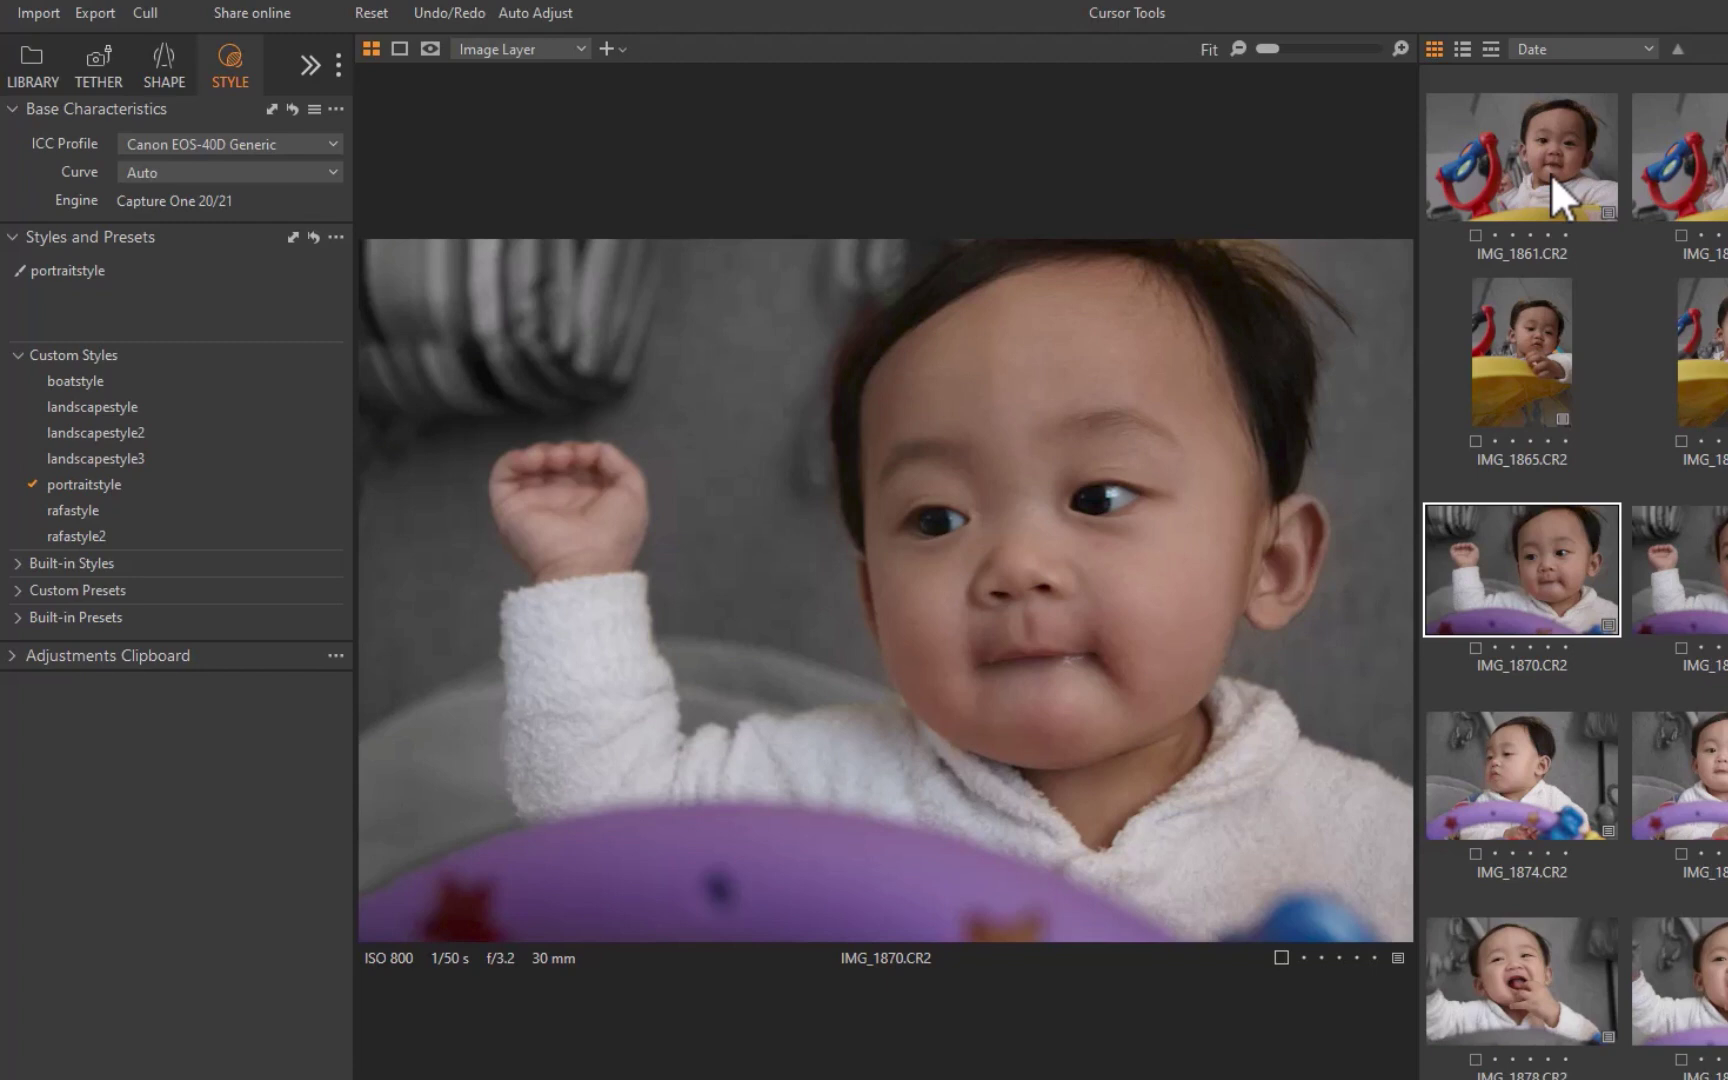
key("Right")
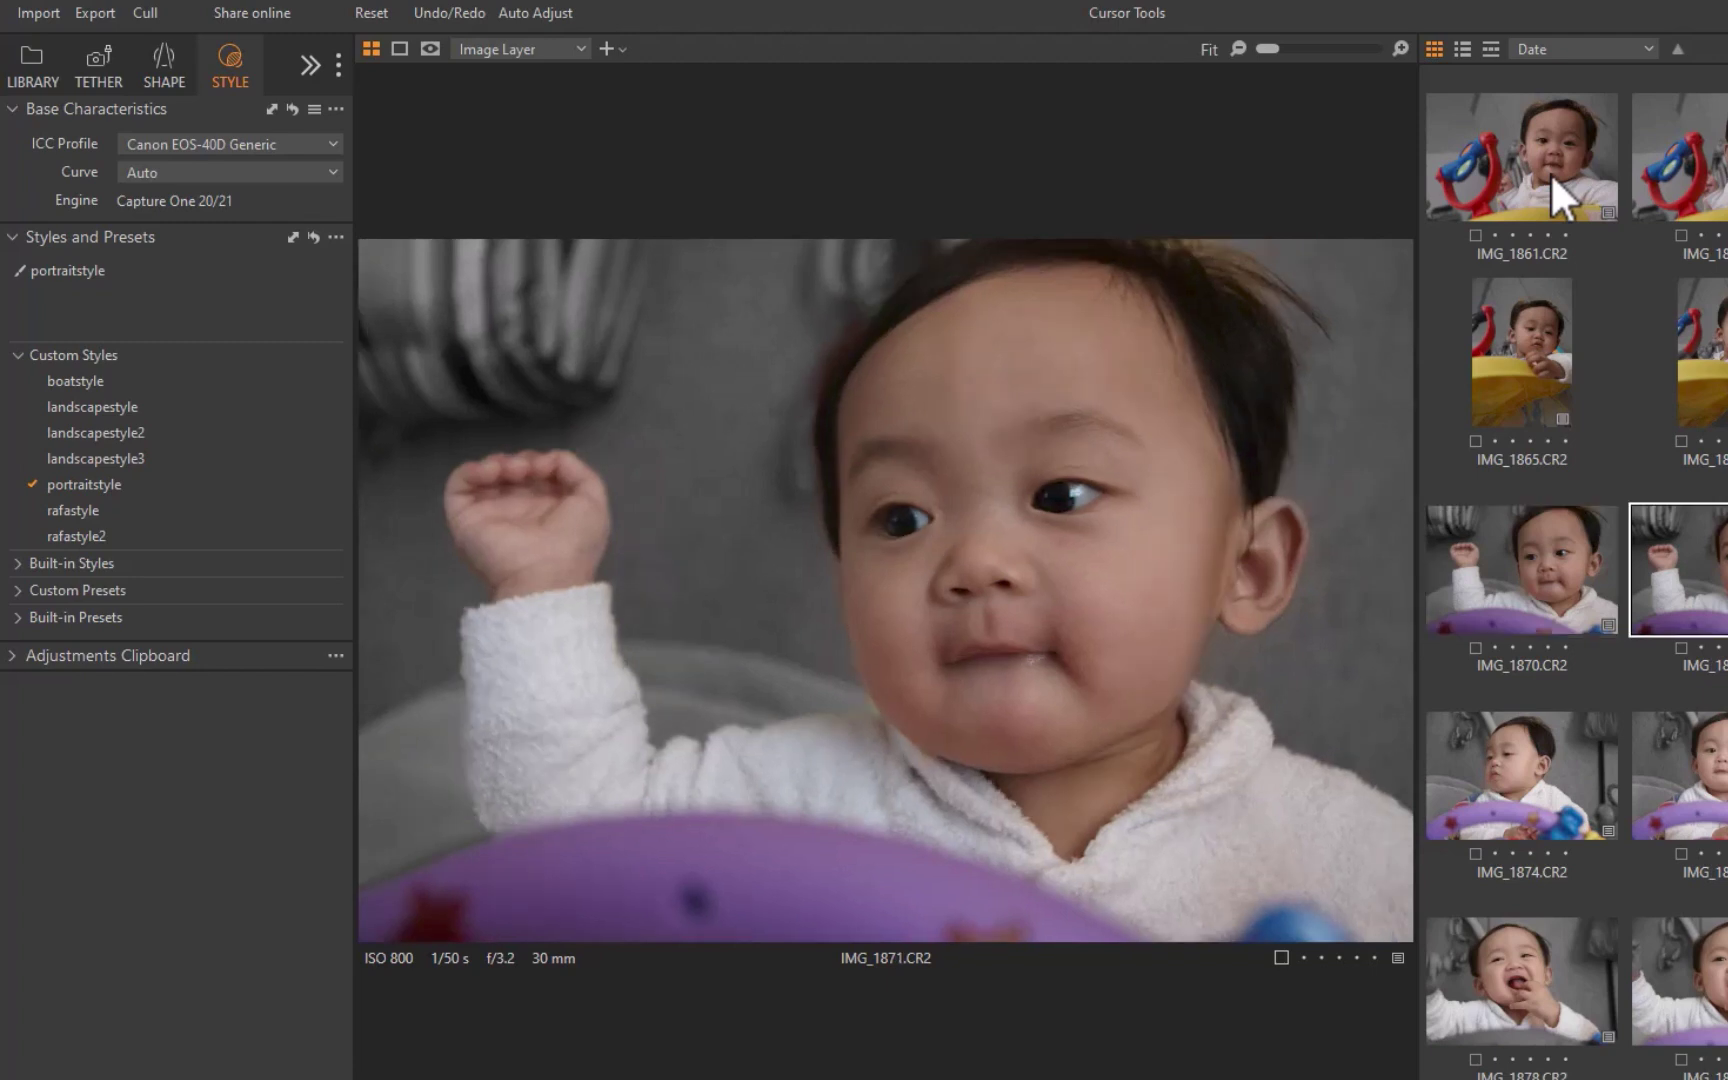
key("Right")
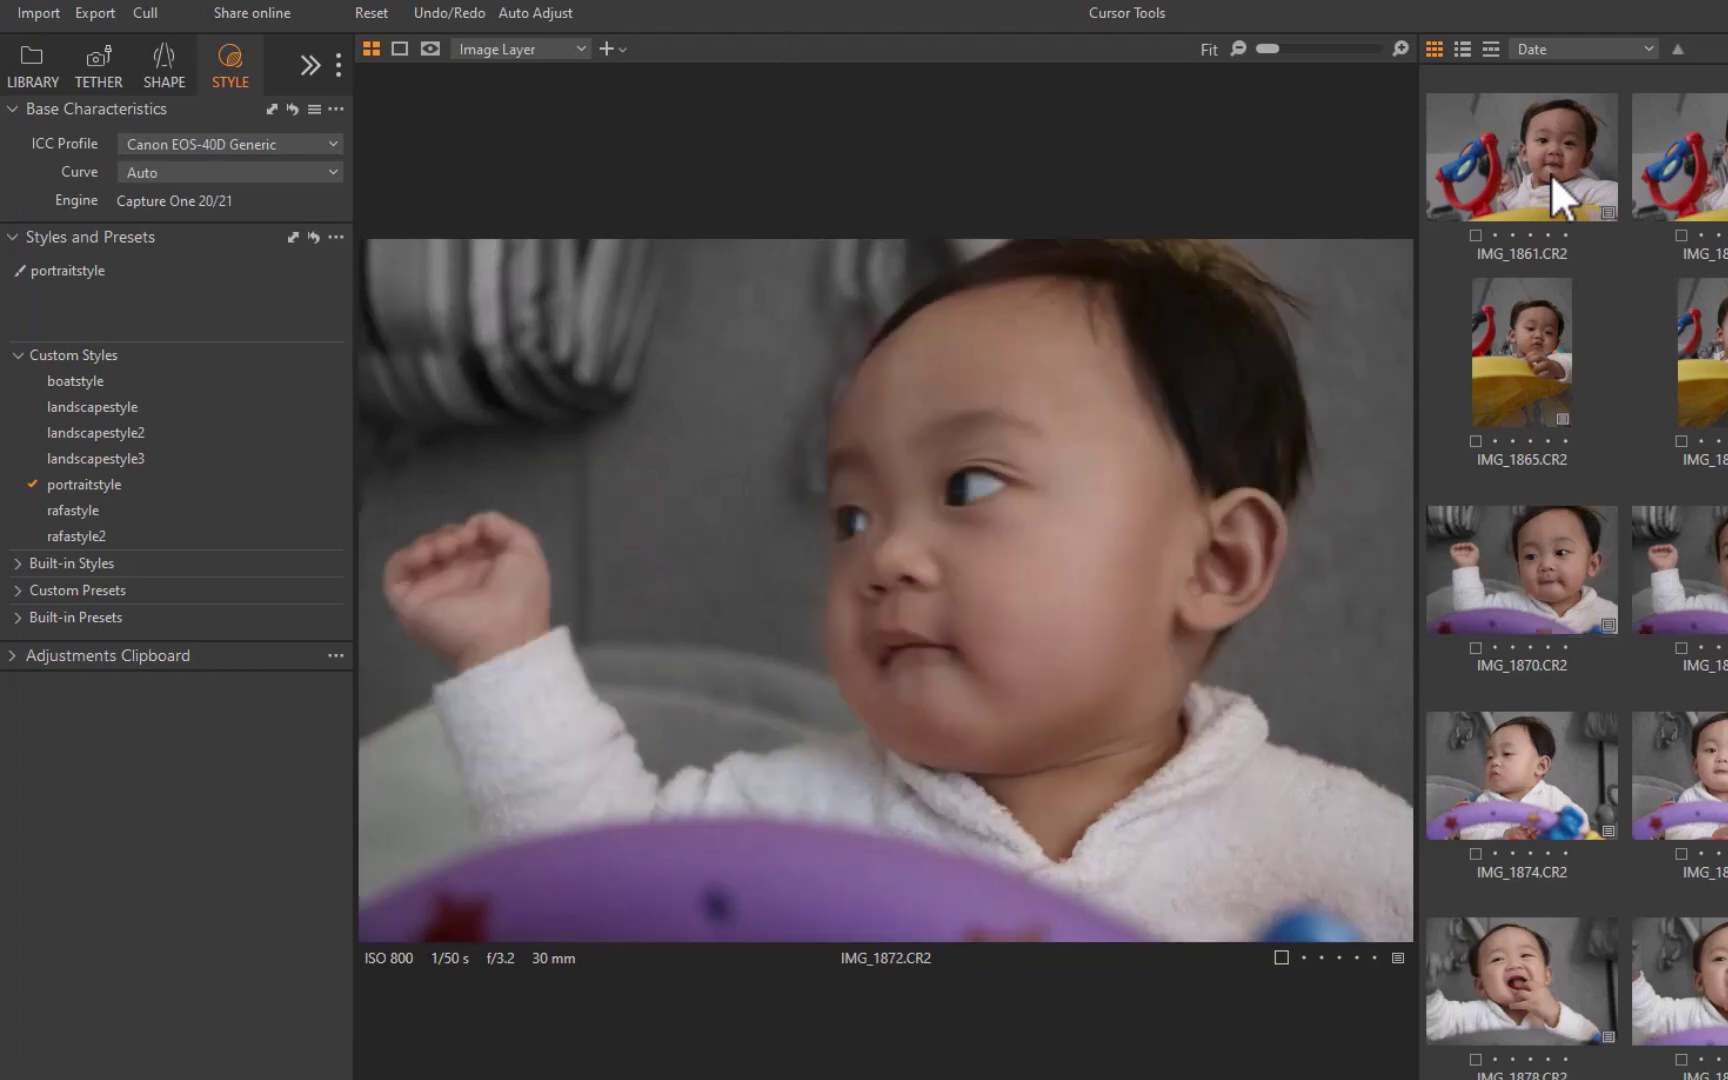
key("Right")
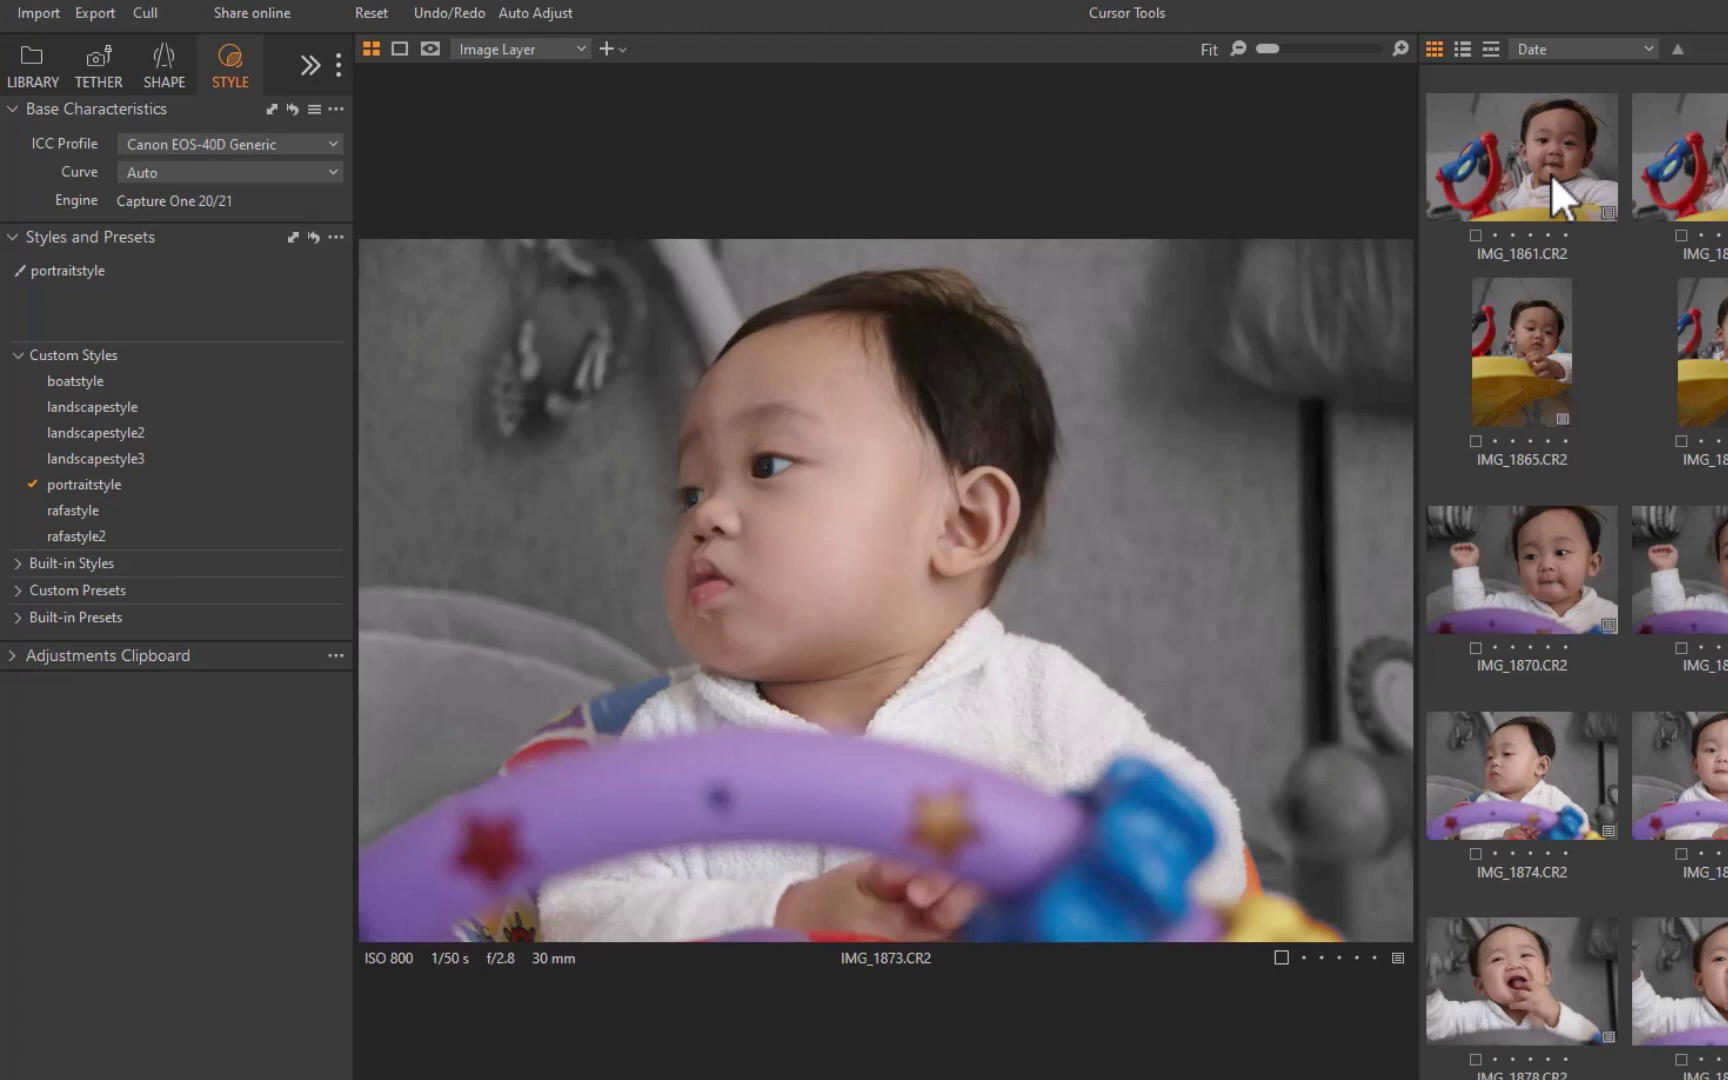
key("Right")
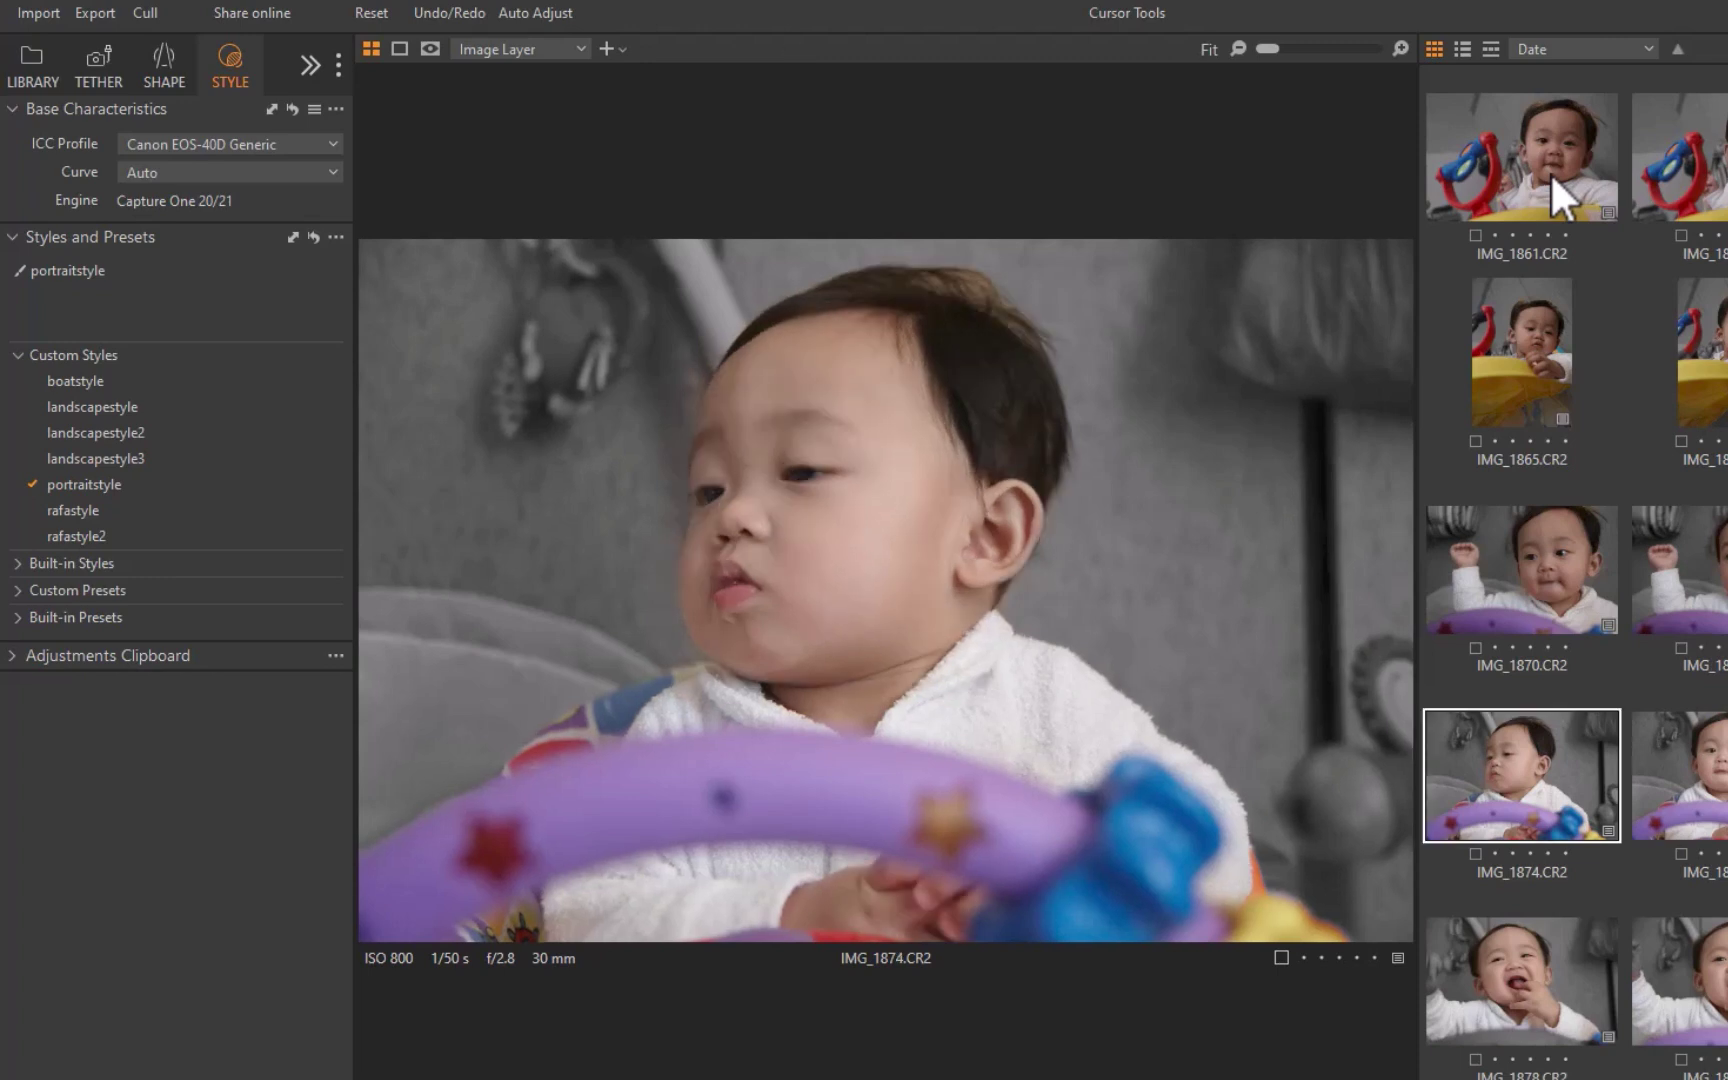
key("Right")
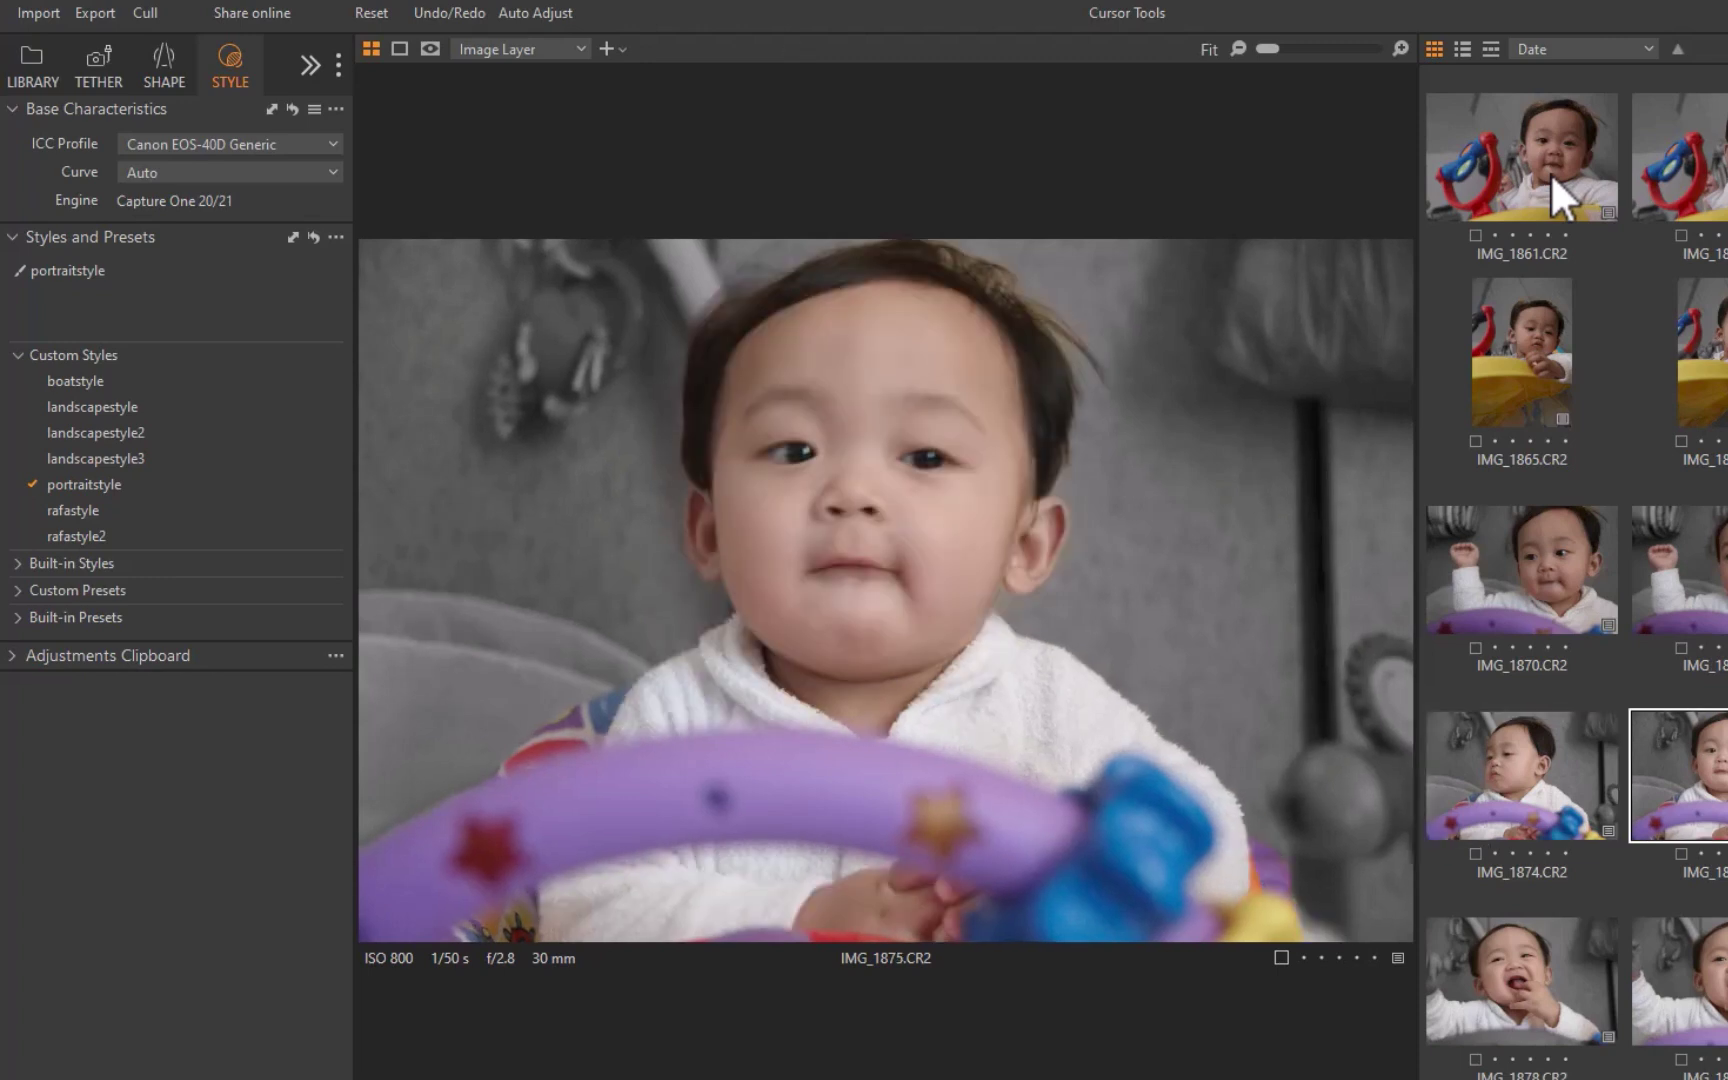
key("Right")
key("Right")
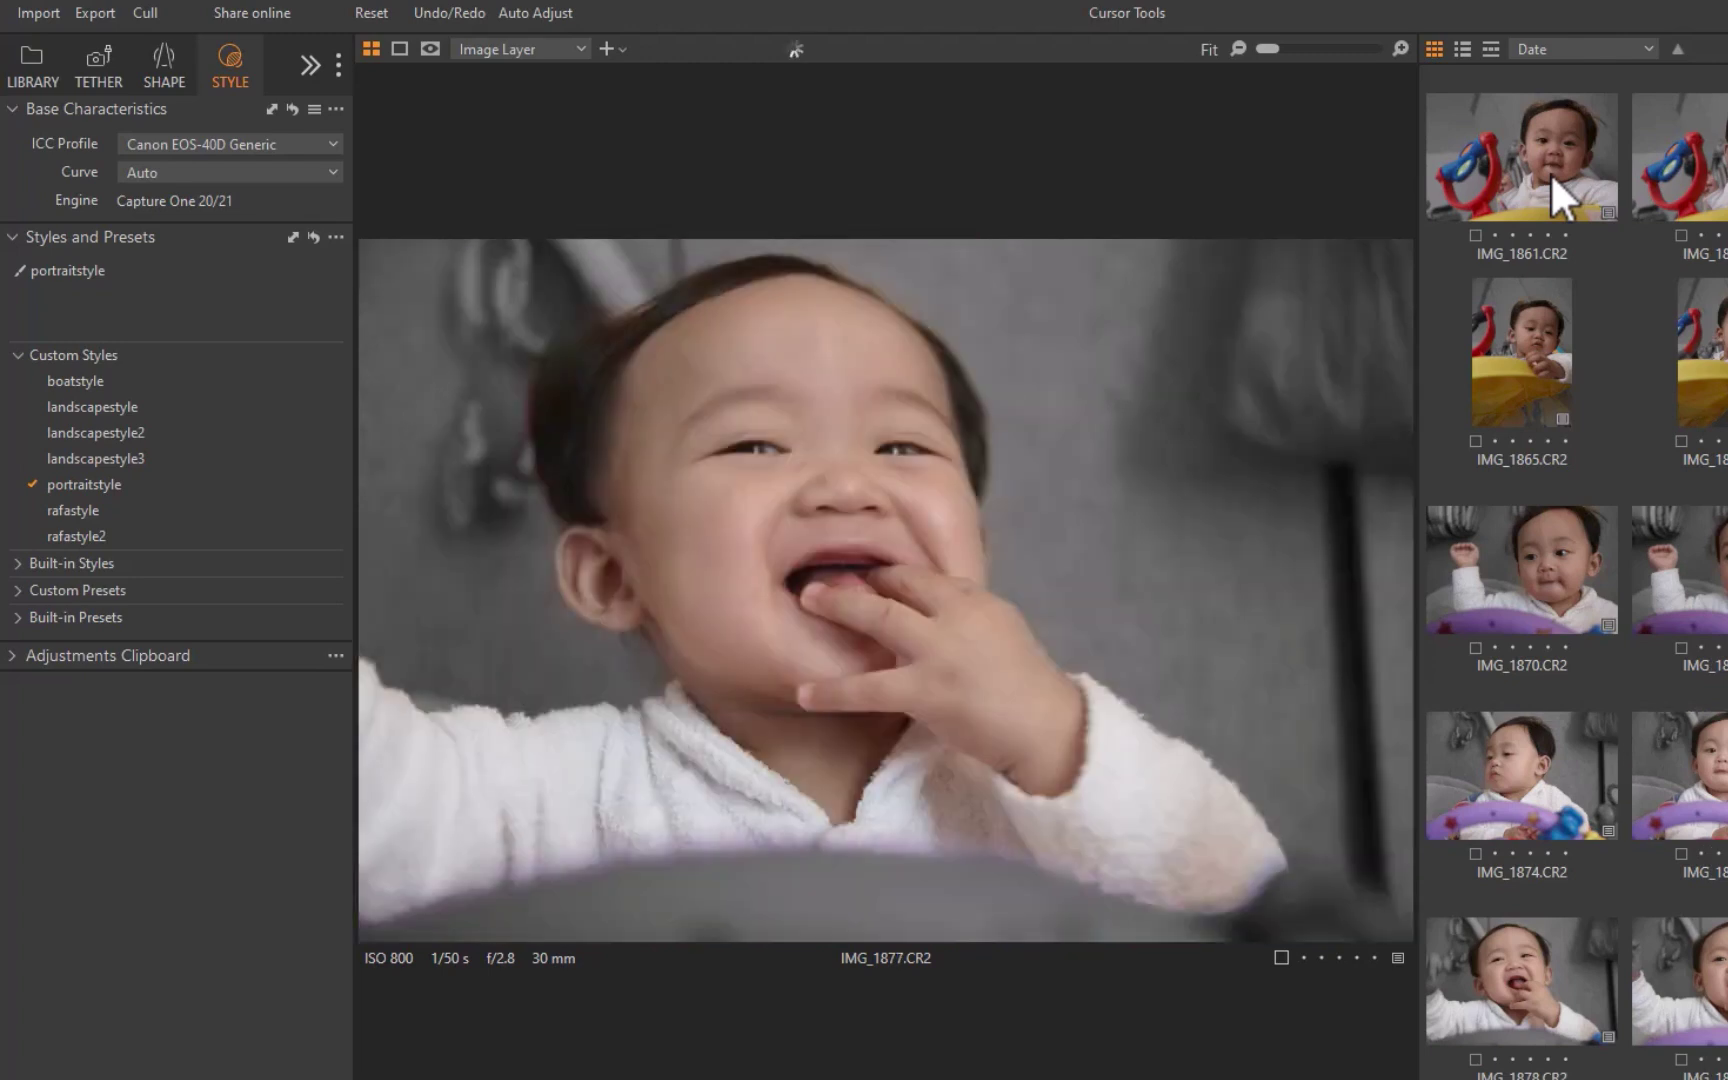
key("Right")
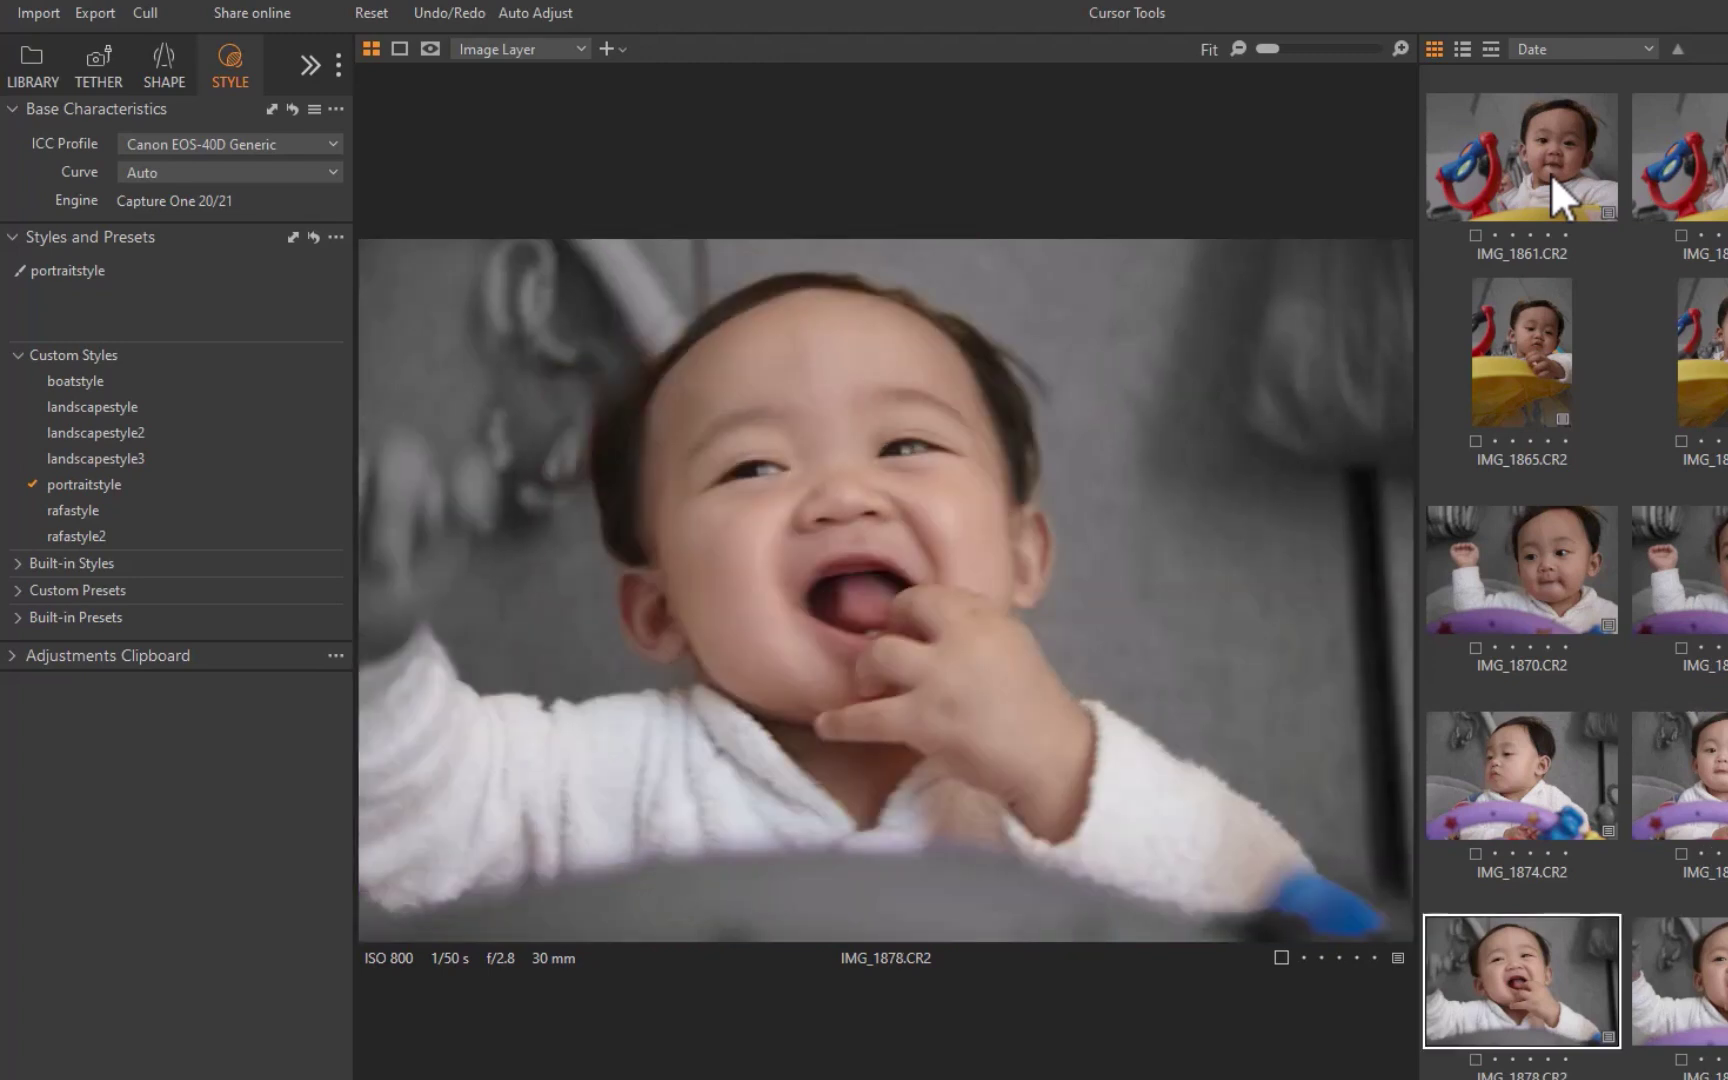
key("Right")
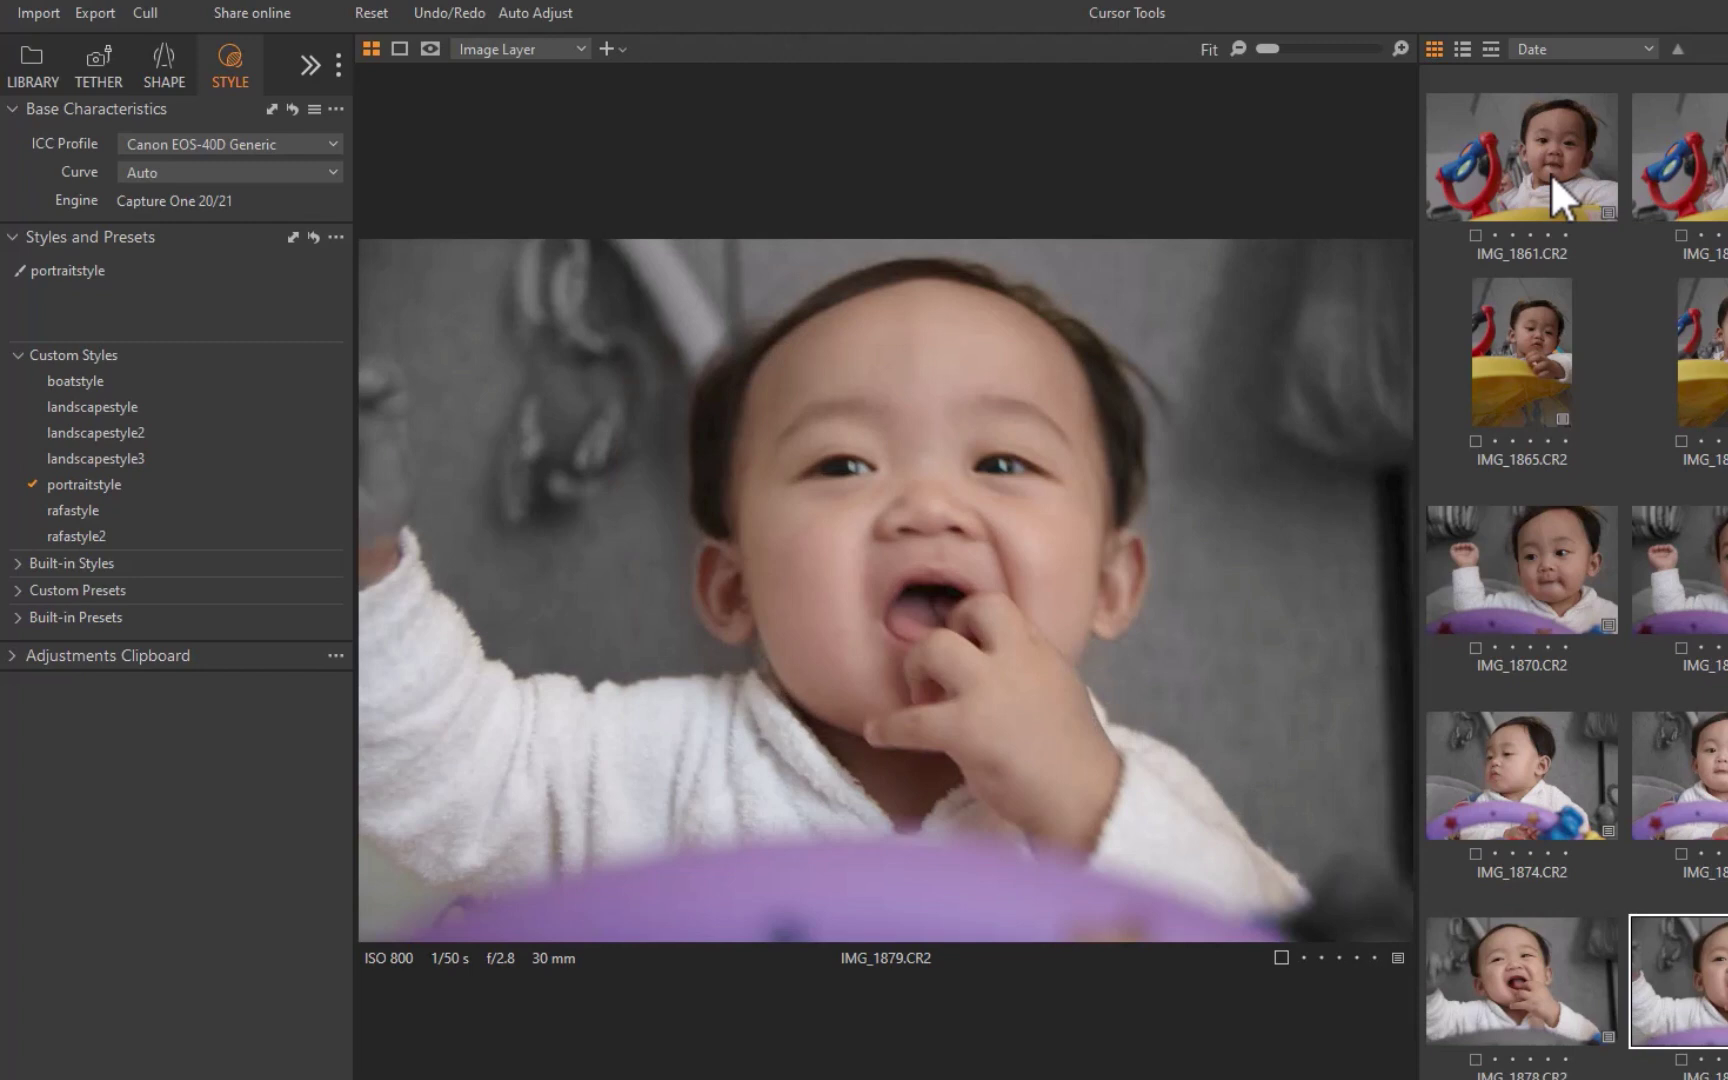
key("Right")
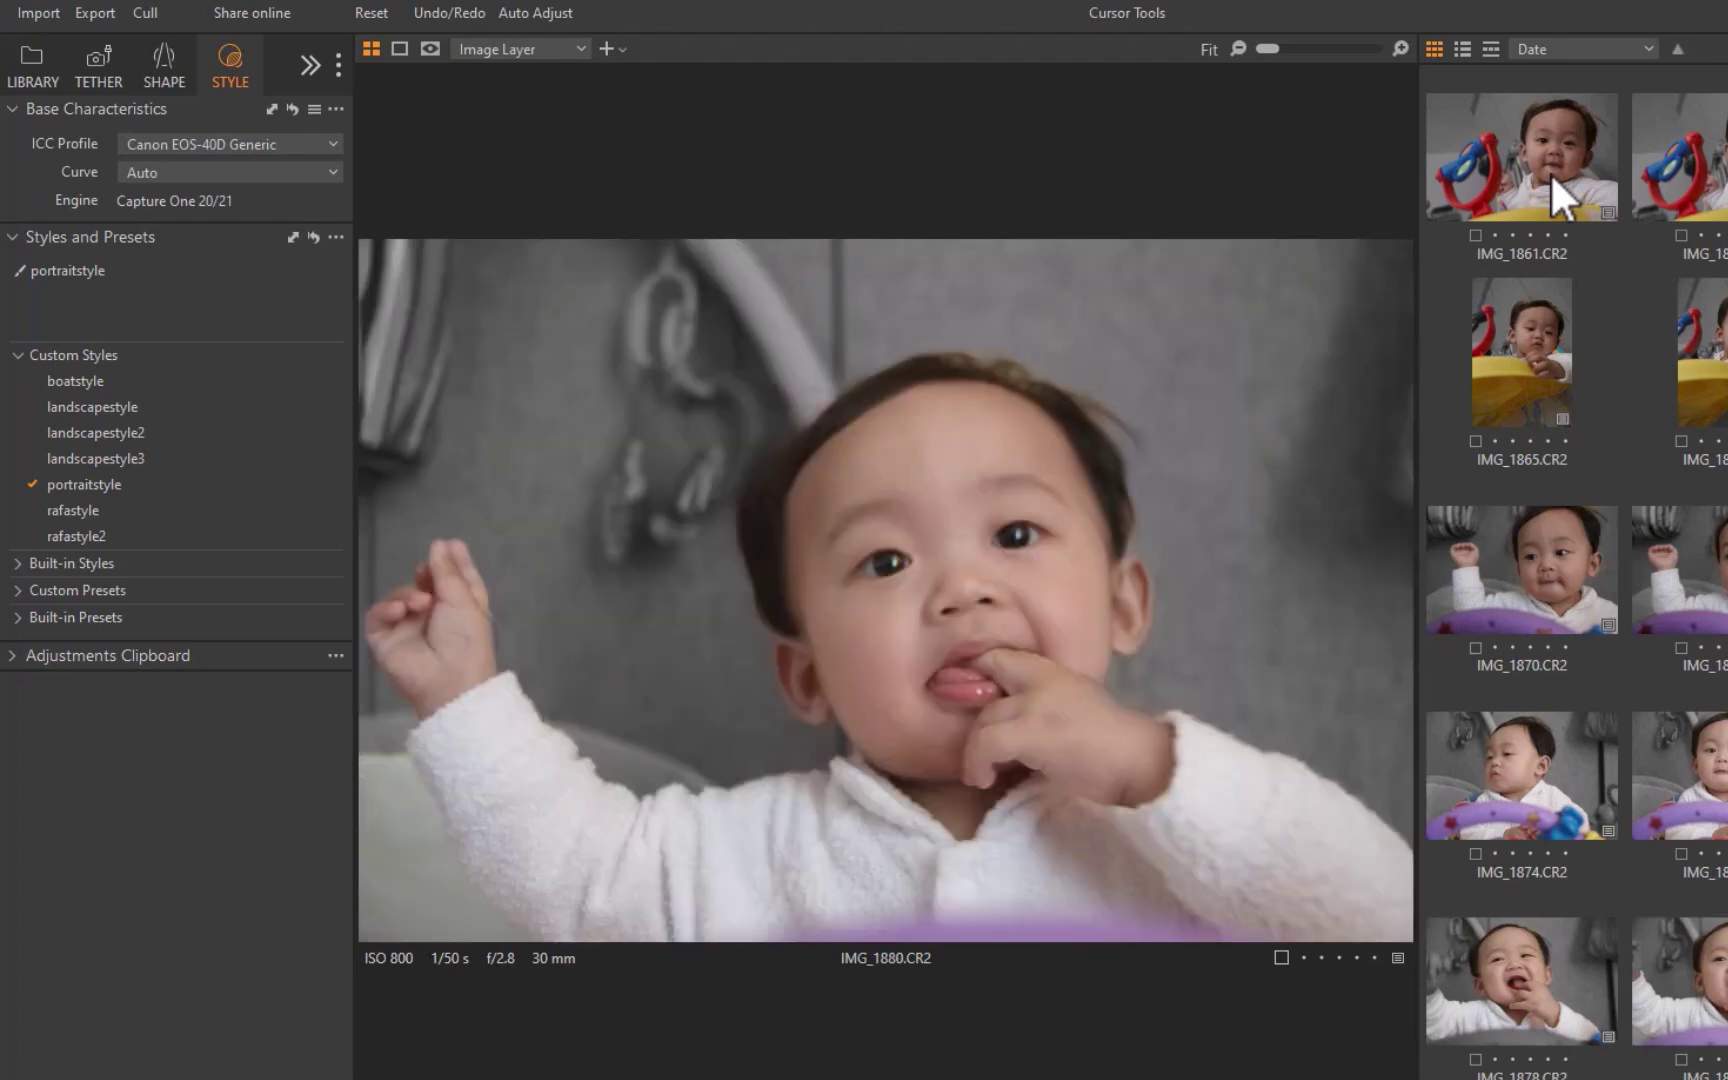
key("Right")
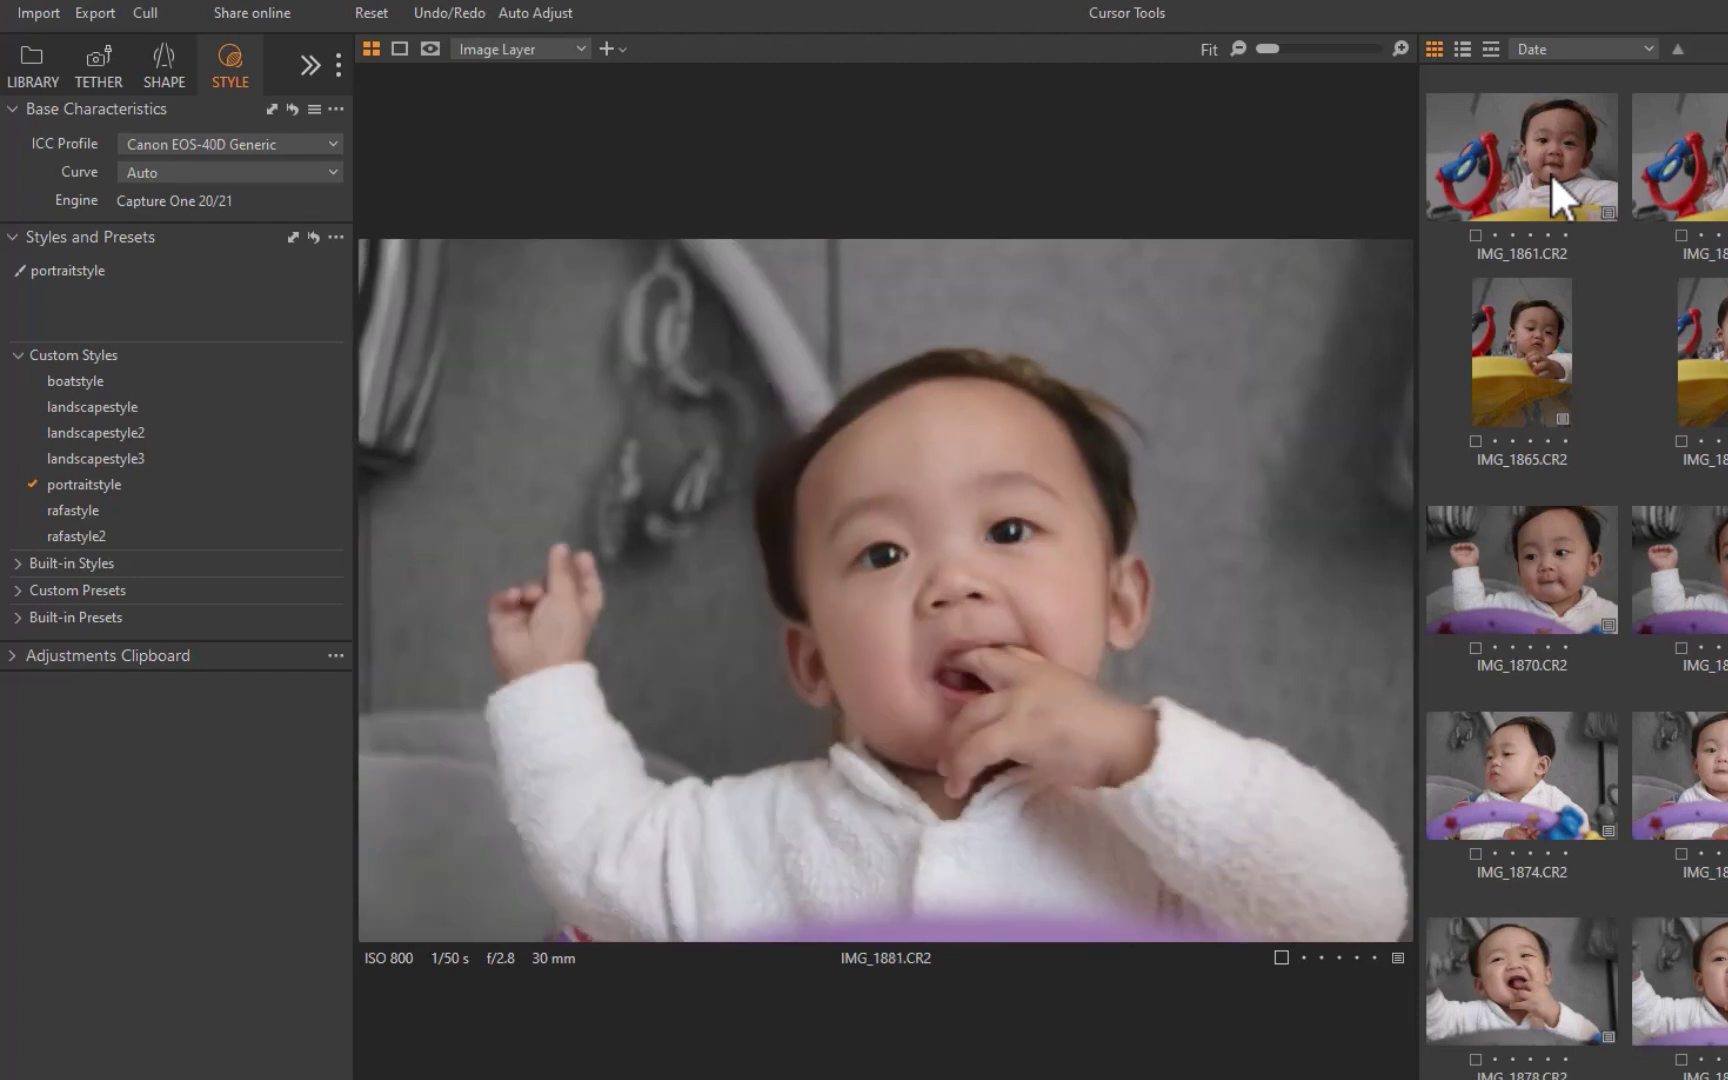
key("Right")
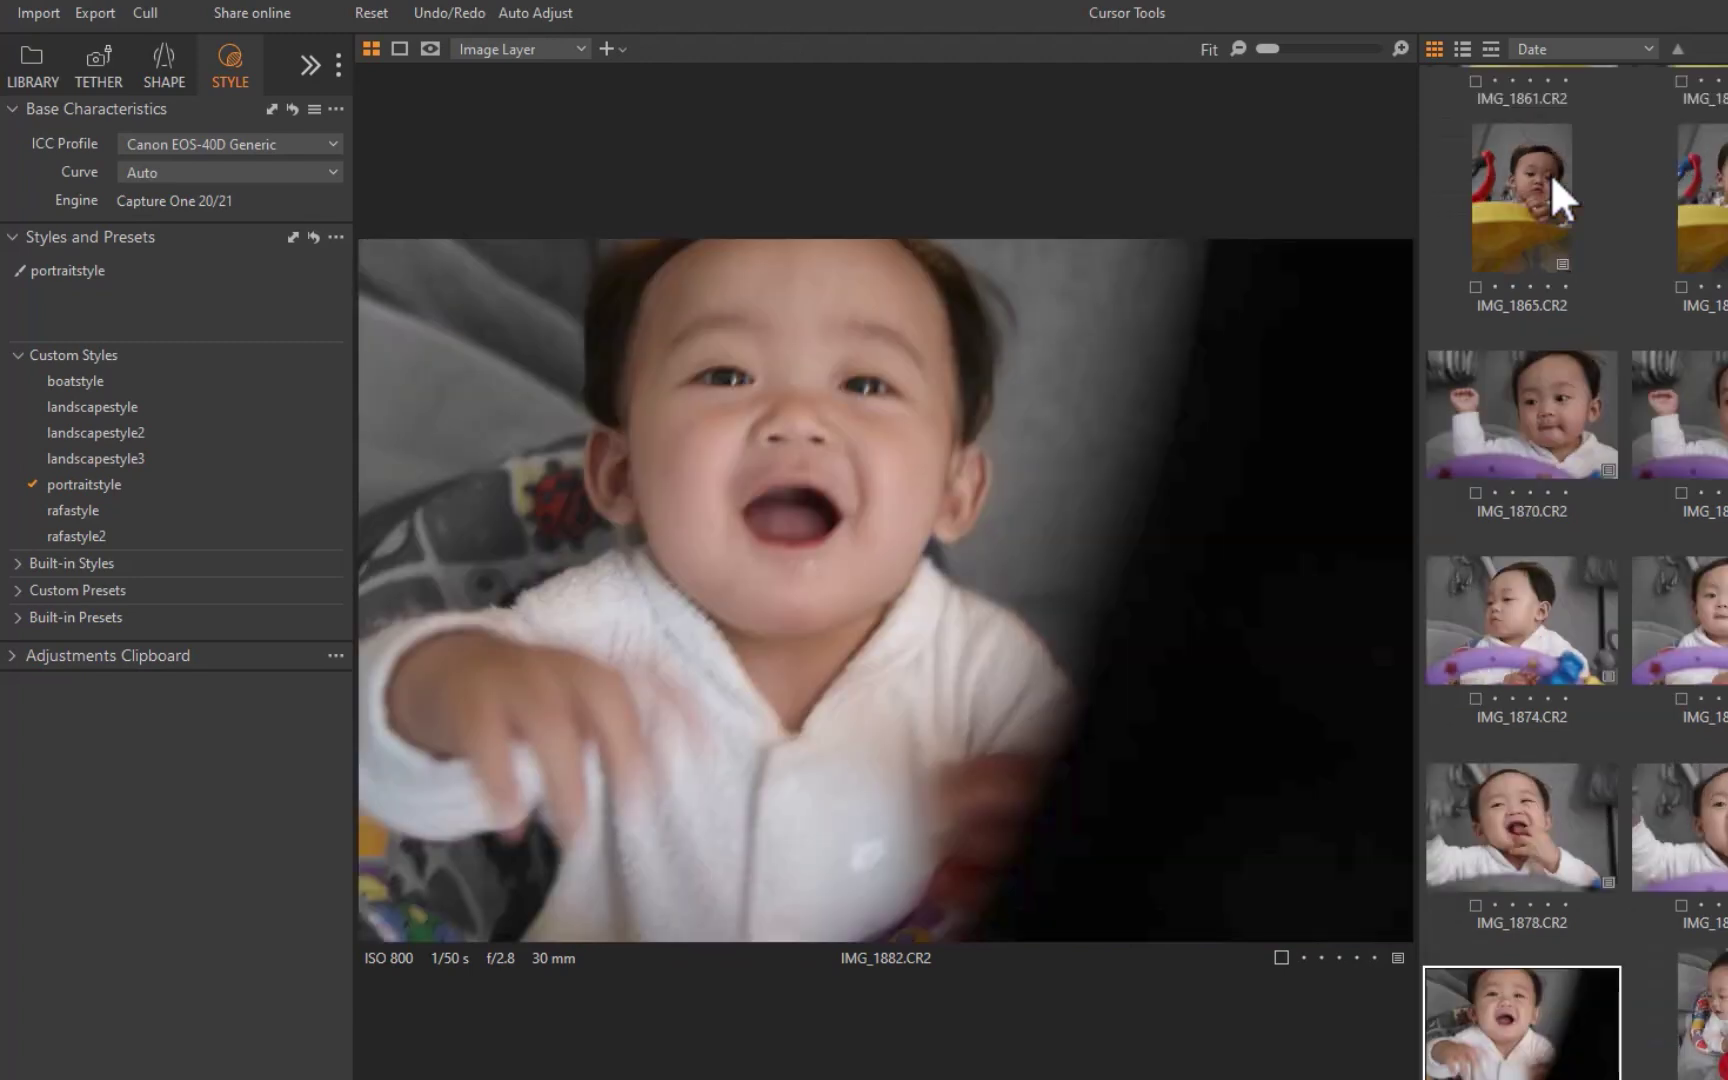
key("Right")
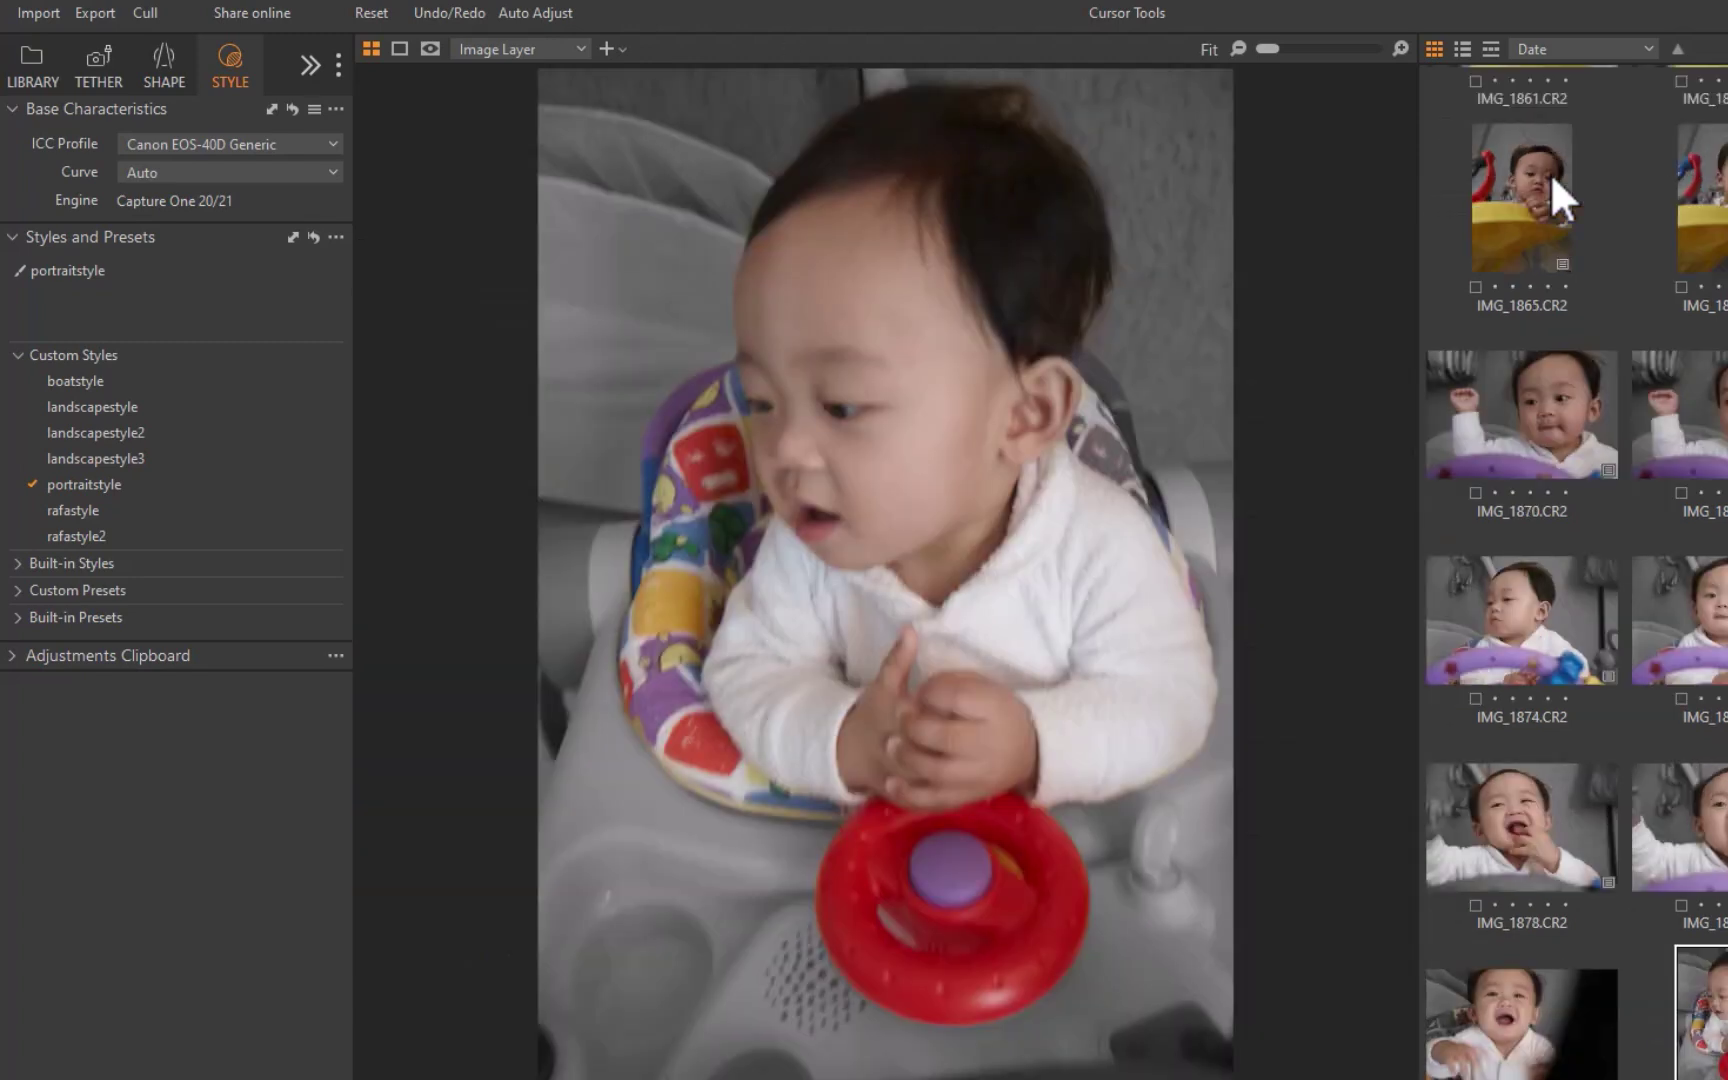
key("Right")
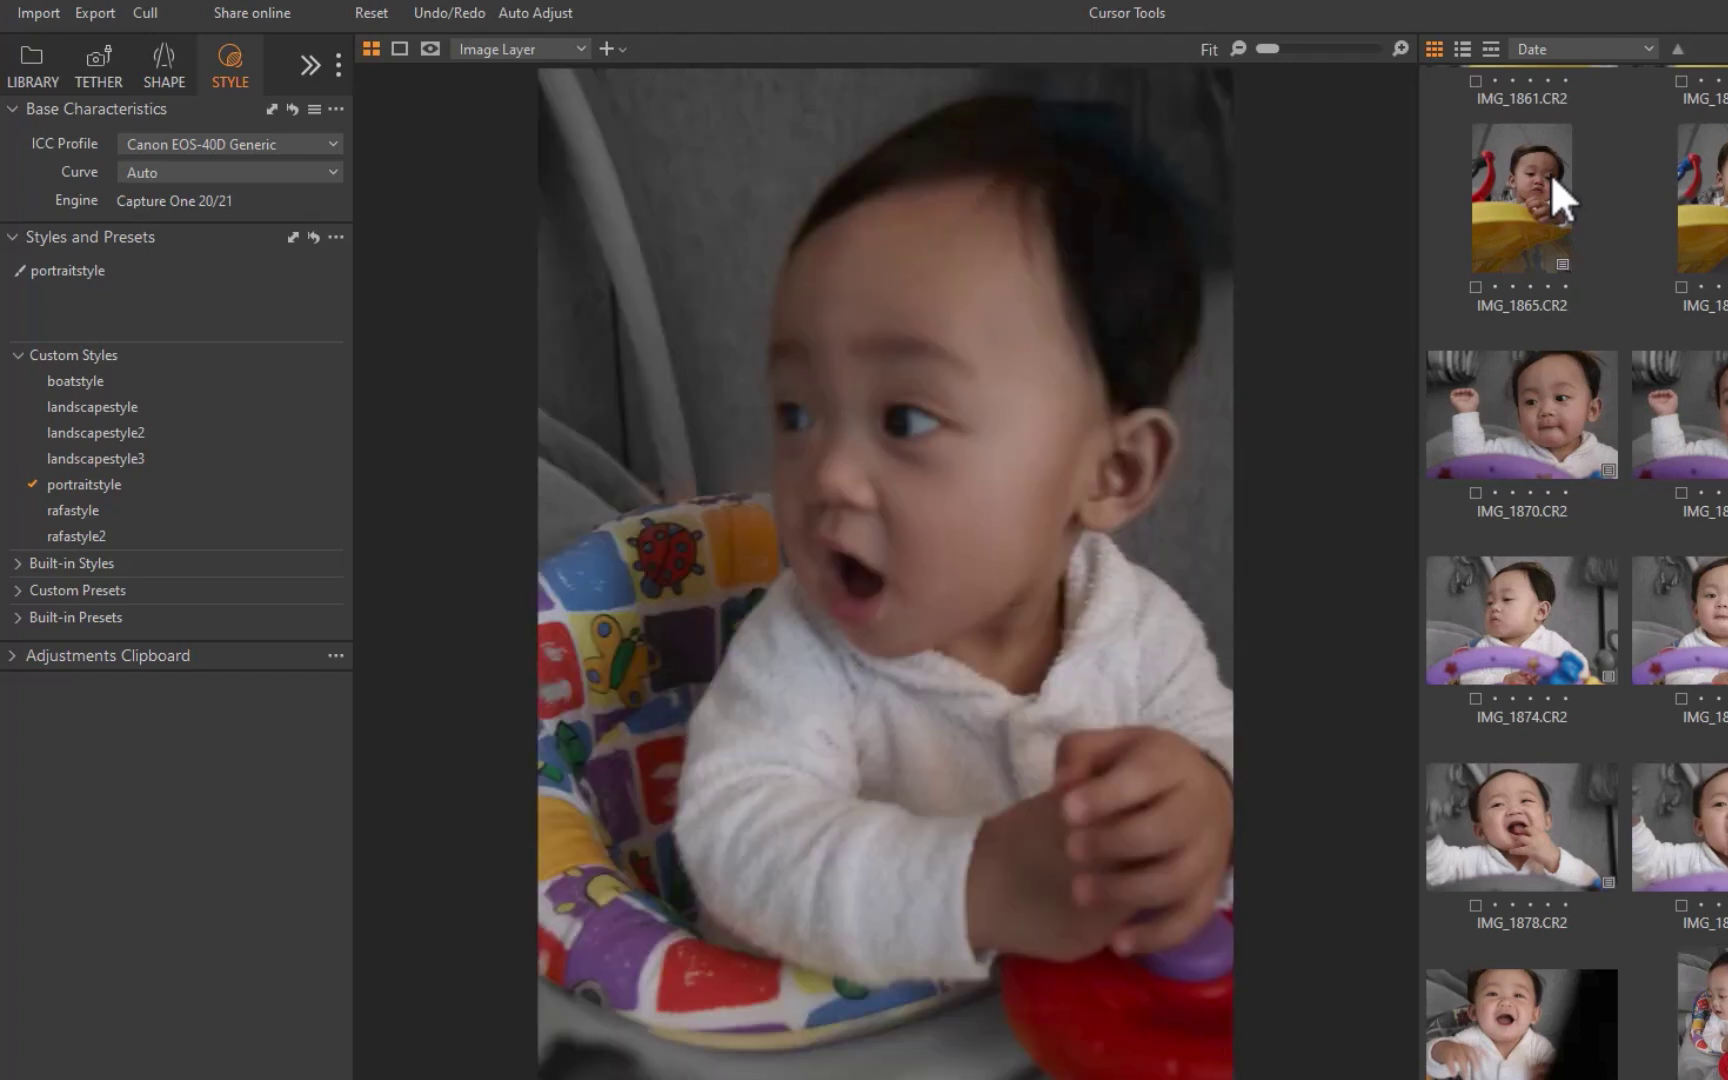
key("Right")
key("Right")
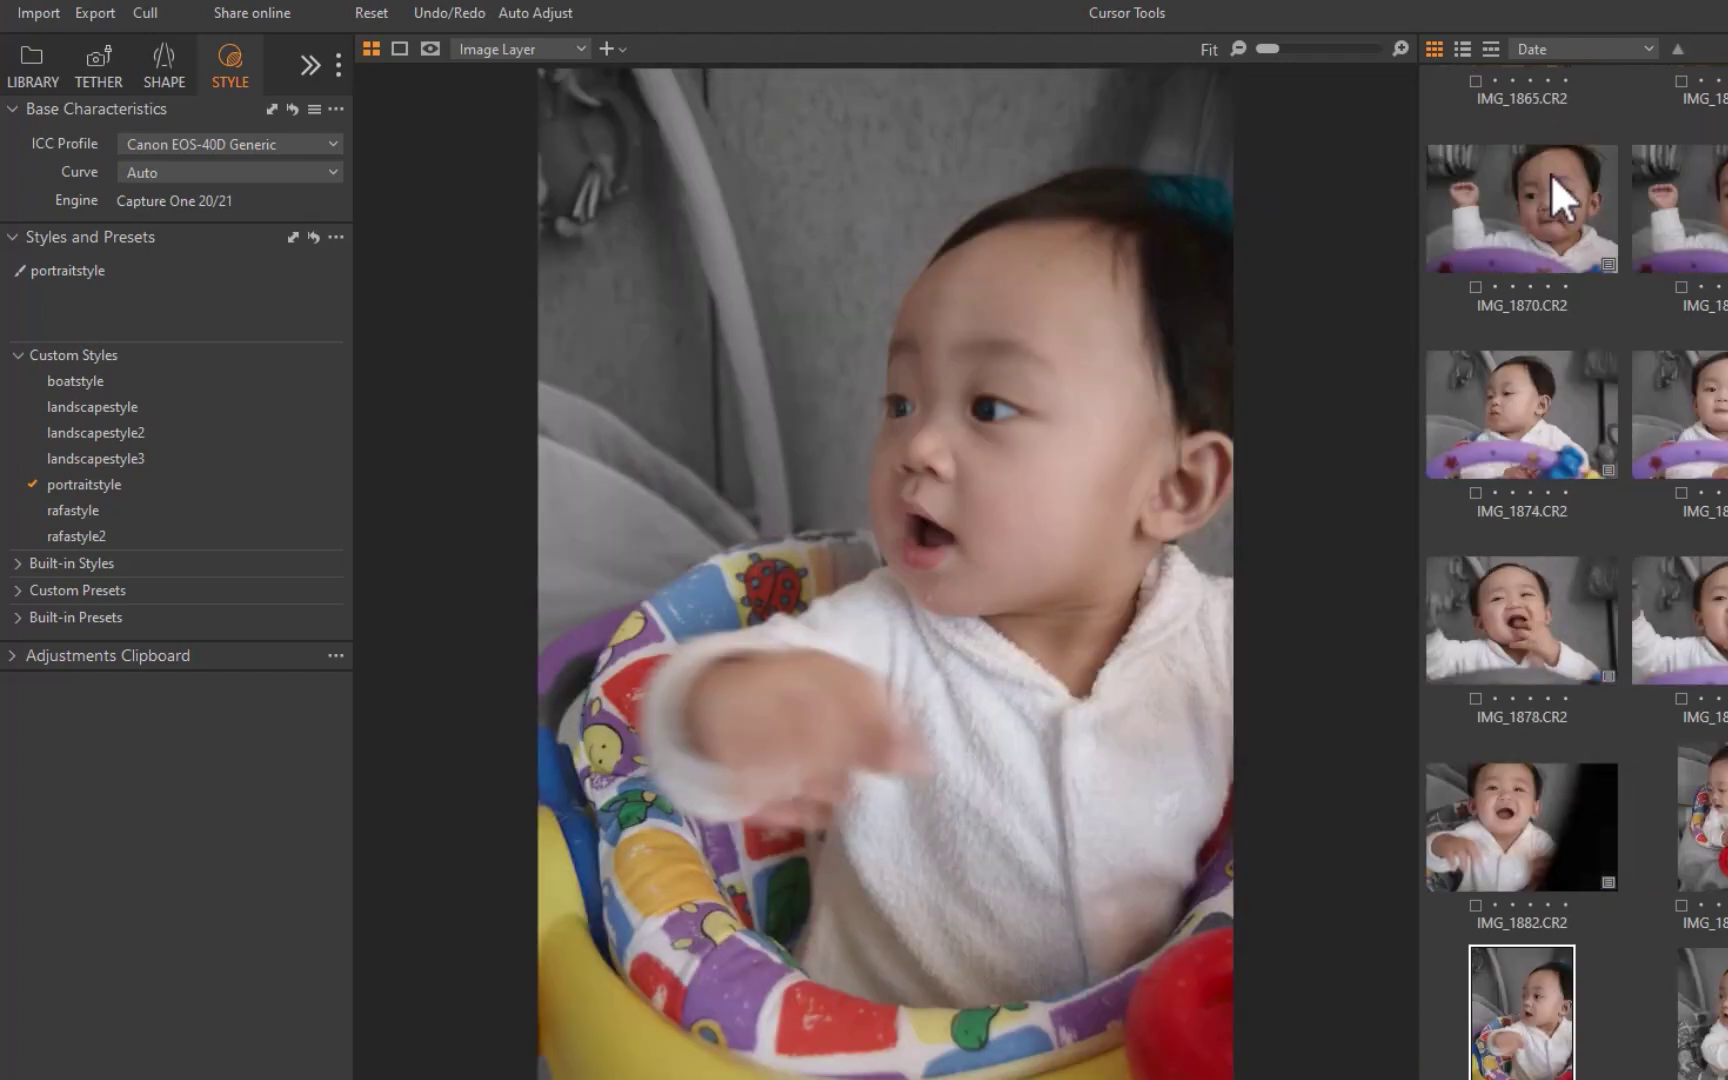
- Review the remaining upright portraits after IMG_1888.CR2, examining how the style's masks treat the baby, the patterned seat and the red toy
key("Right")
key("Right")
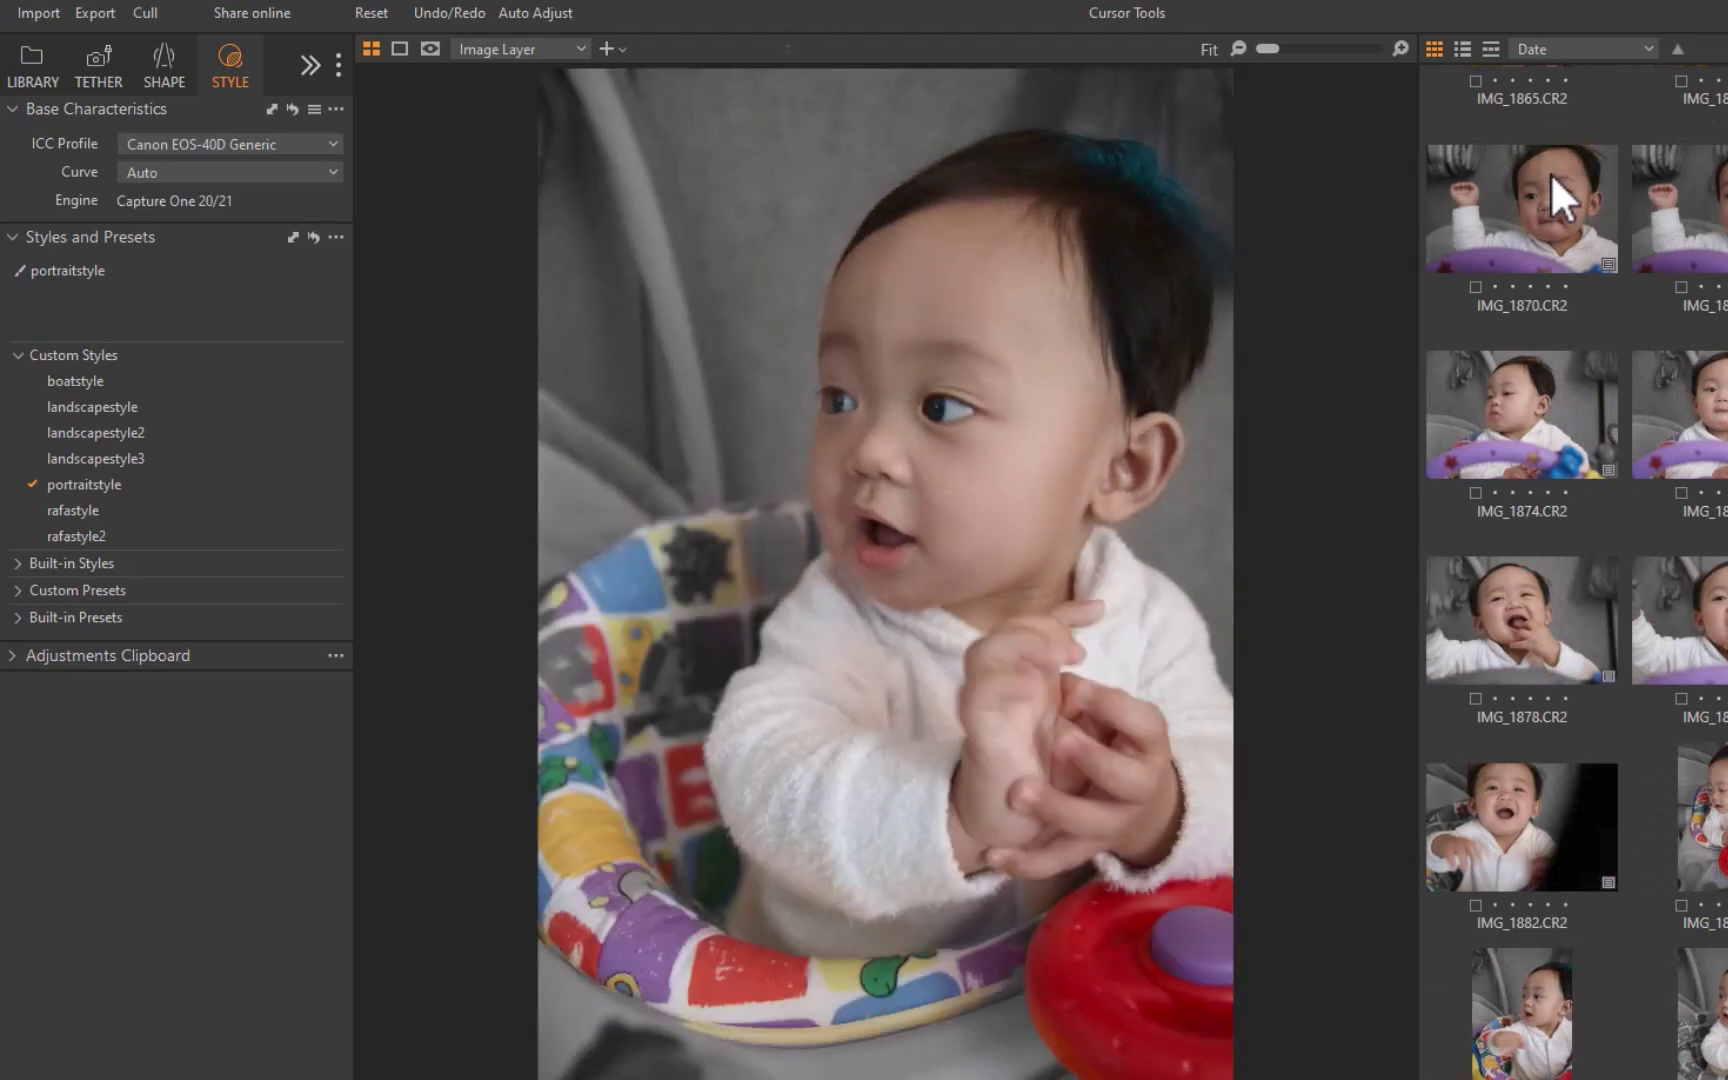
key("Right")
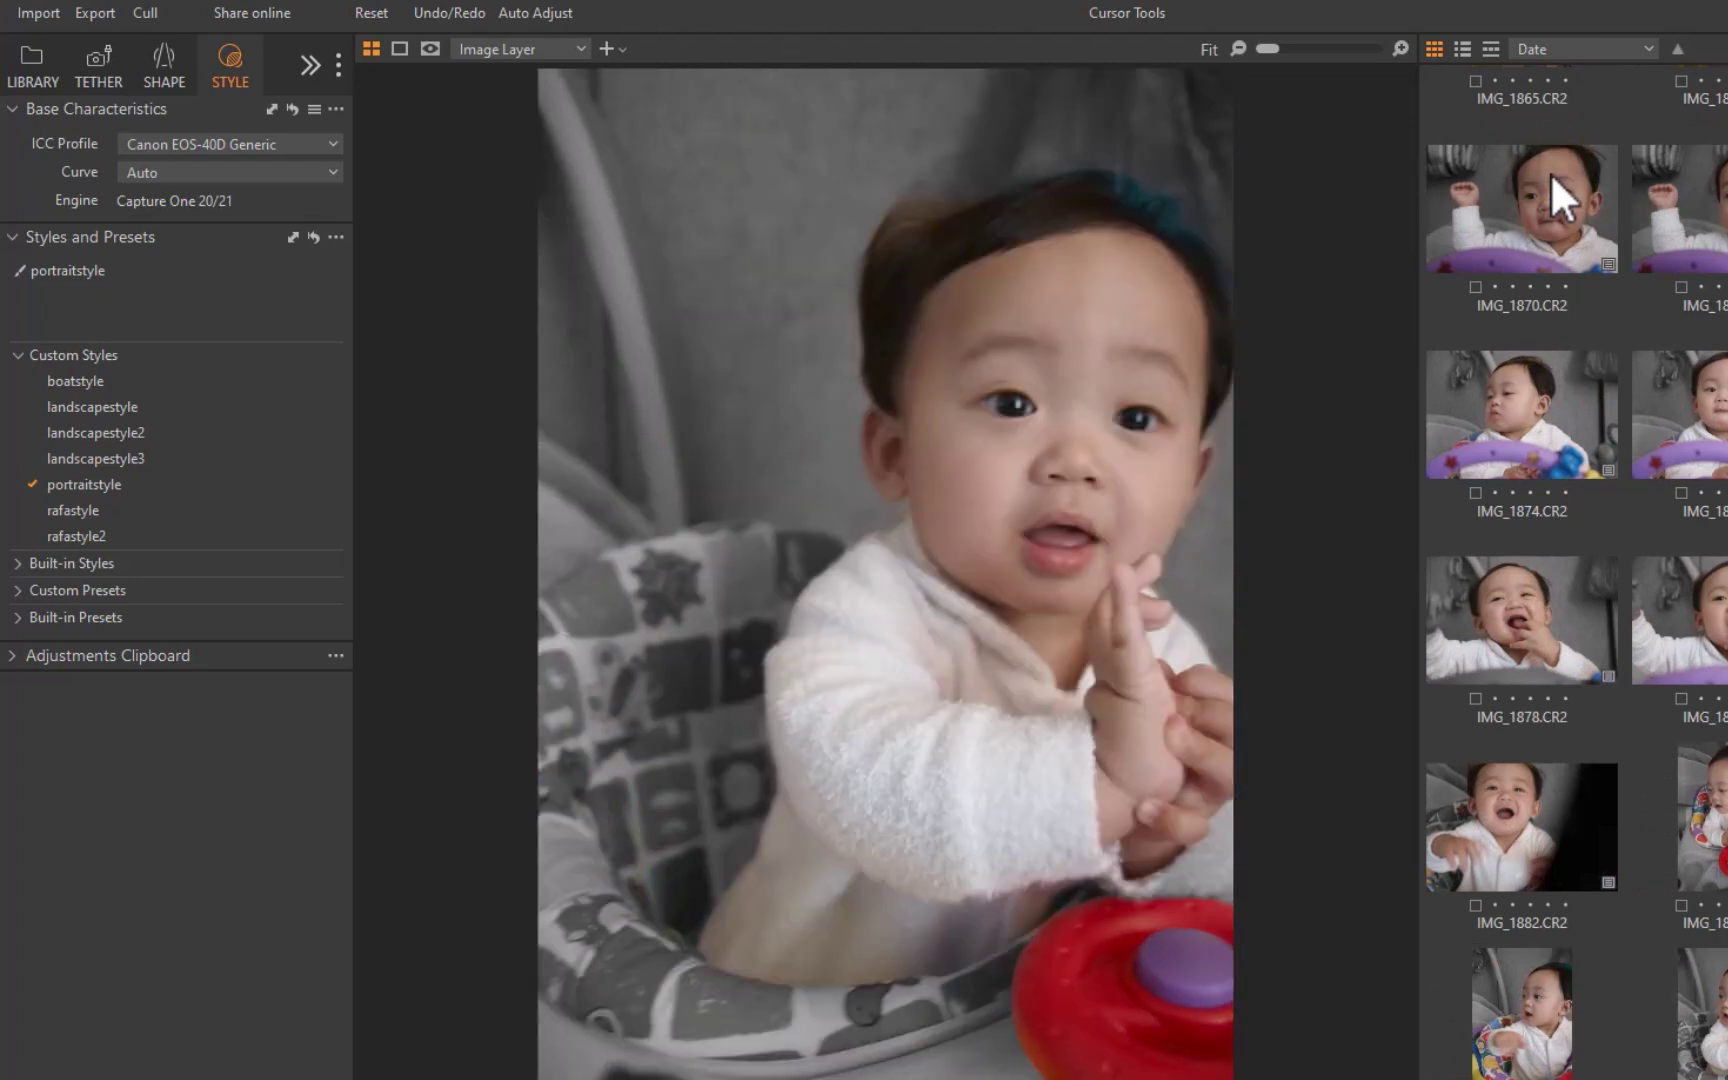
key("Right")
key("Right")
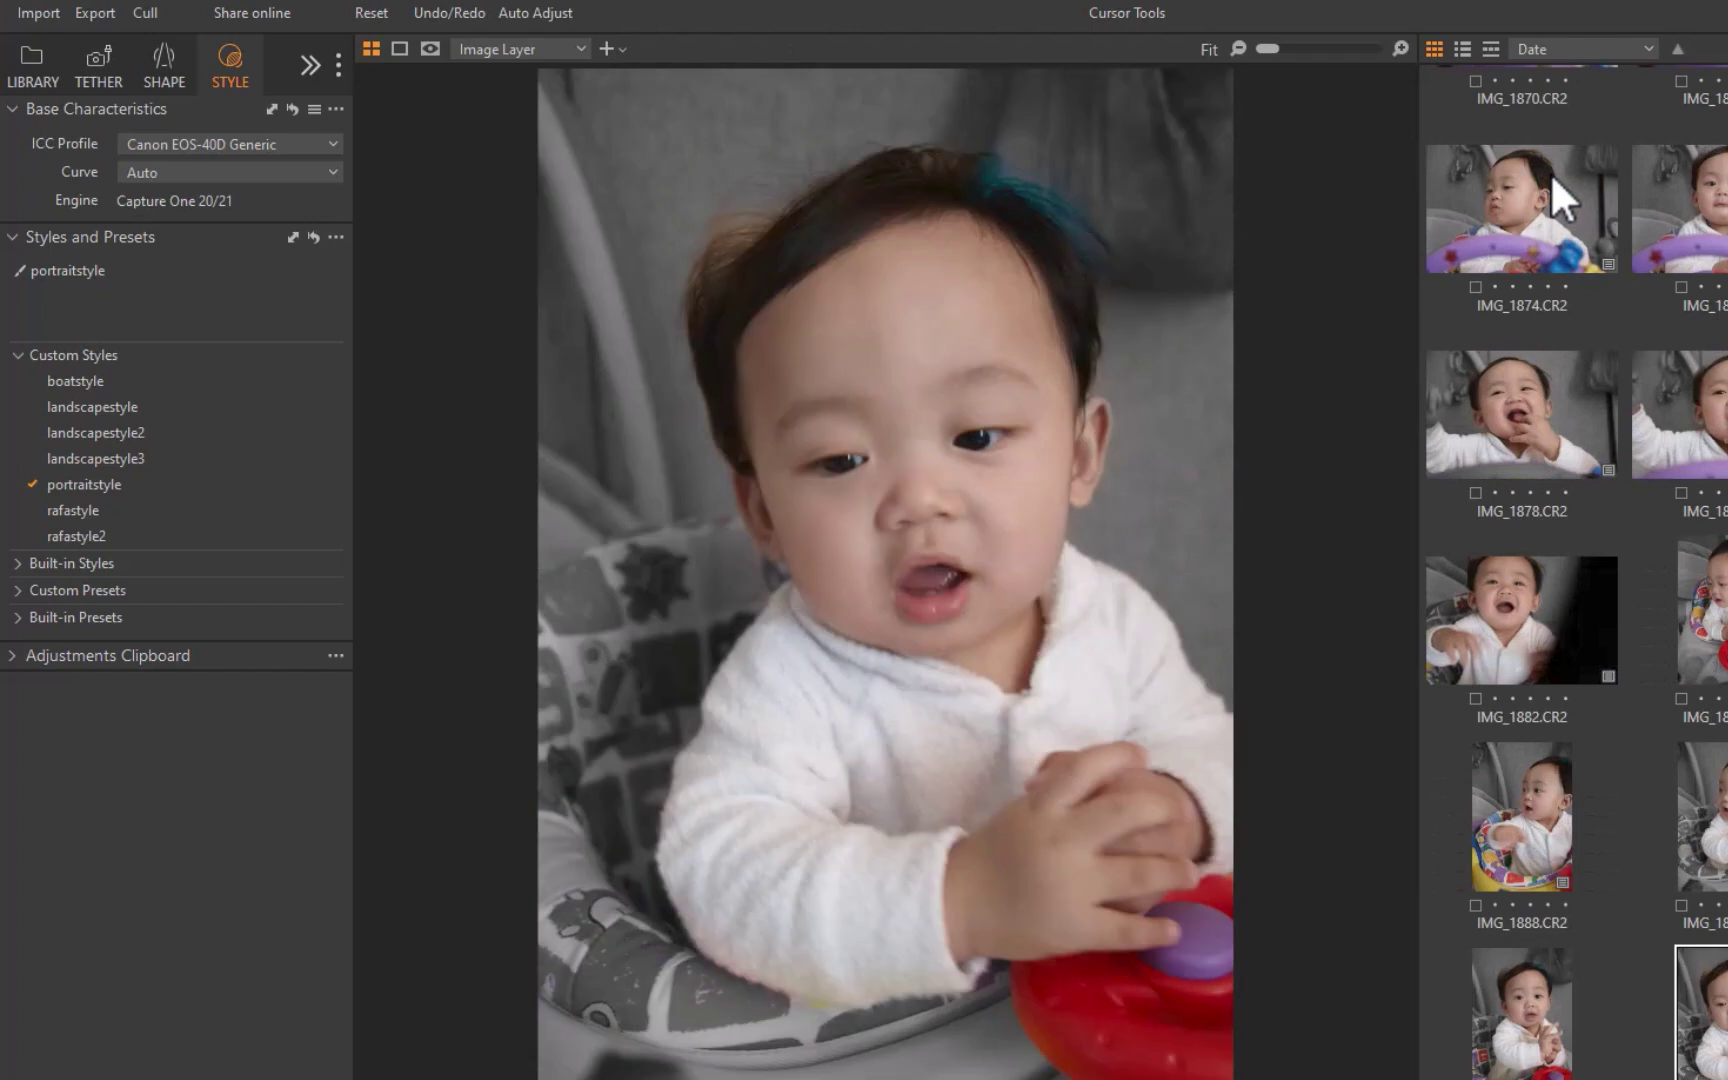
key("Right")
- Go through the green-shirt photos from IMG_1539.CR2 to IMG_1549.CR2, examining how well the masks separate the child from the background and nearby arms
key("Right")
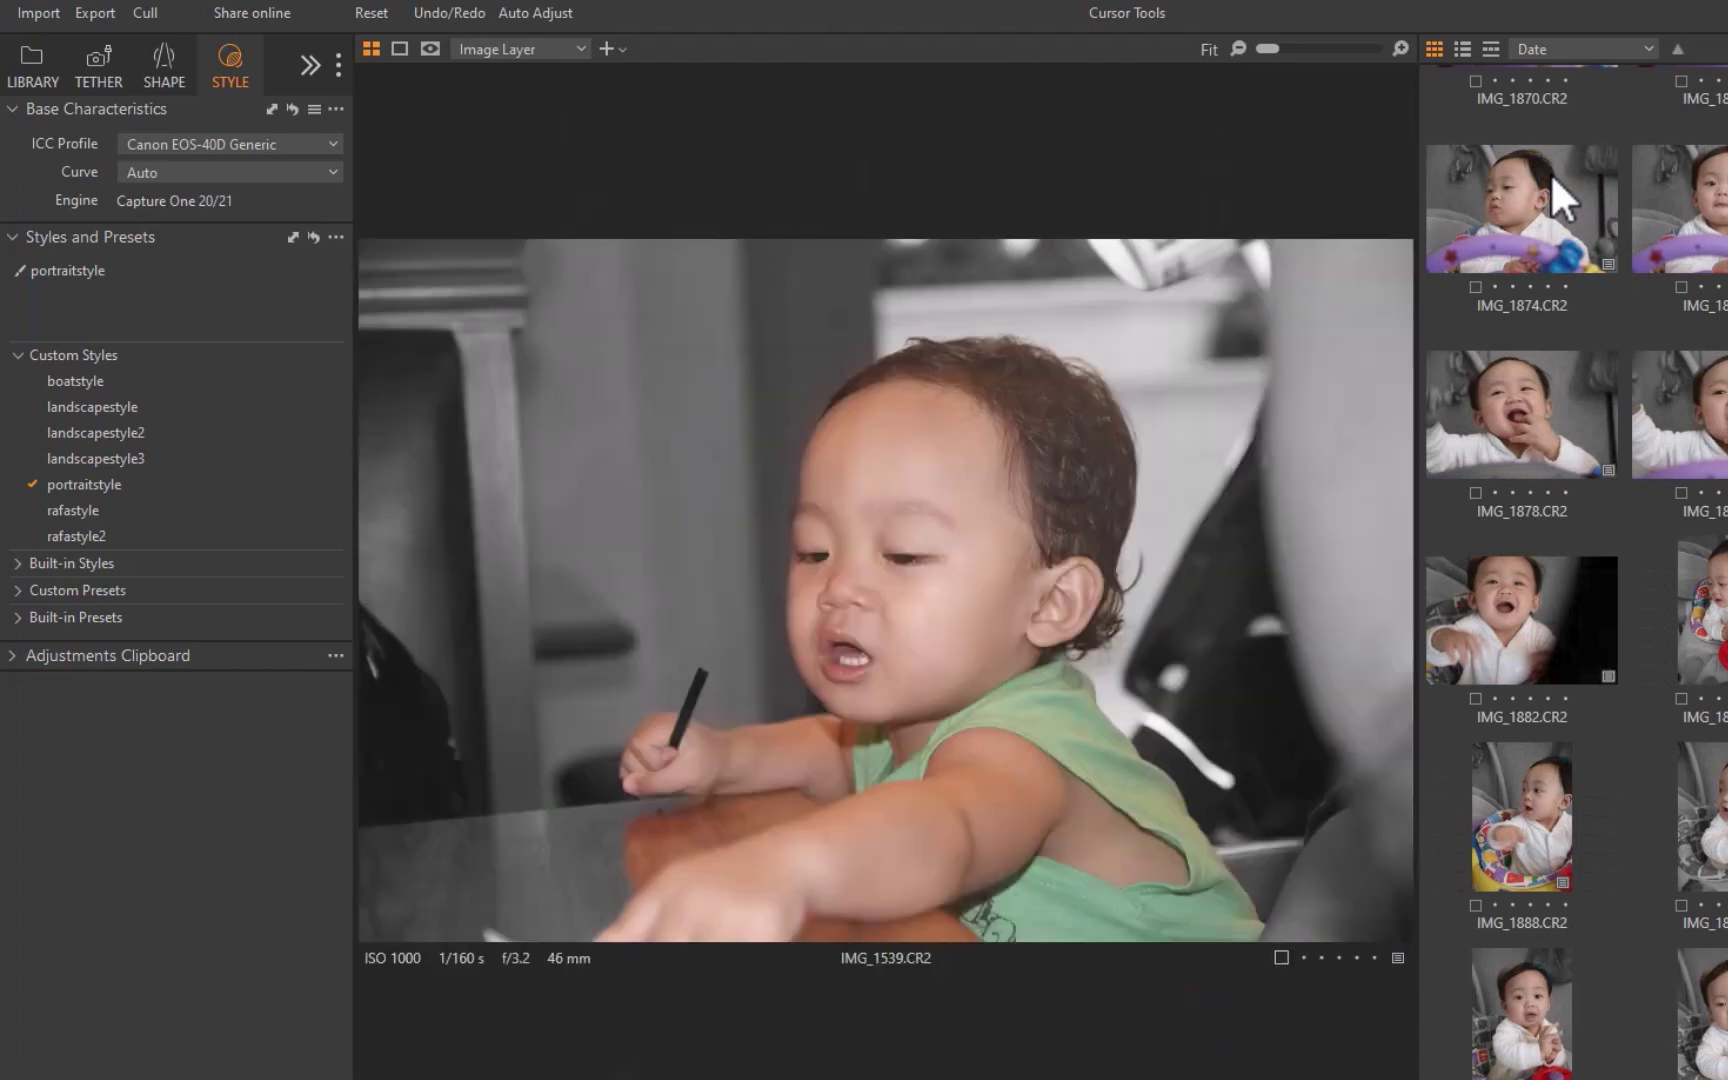
key("Right")
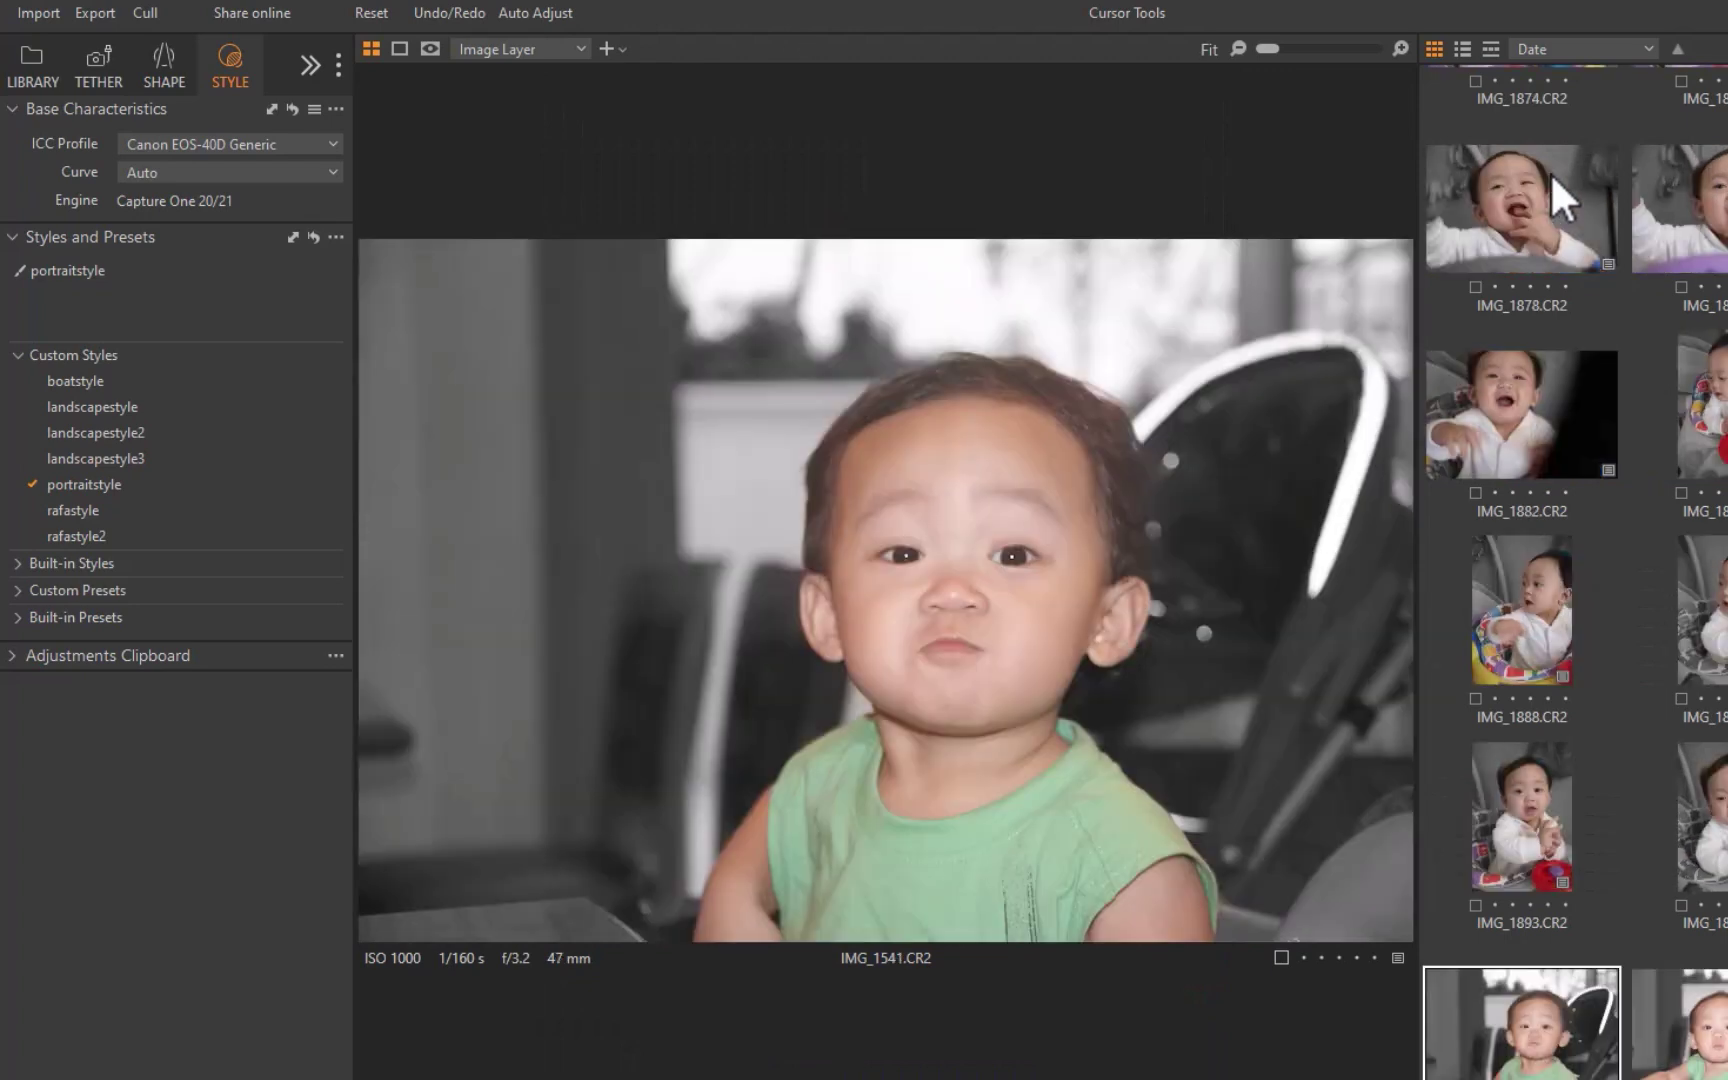
key("Right")
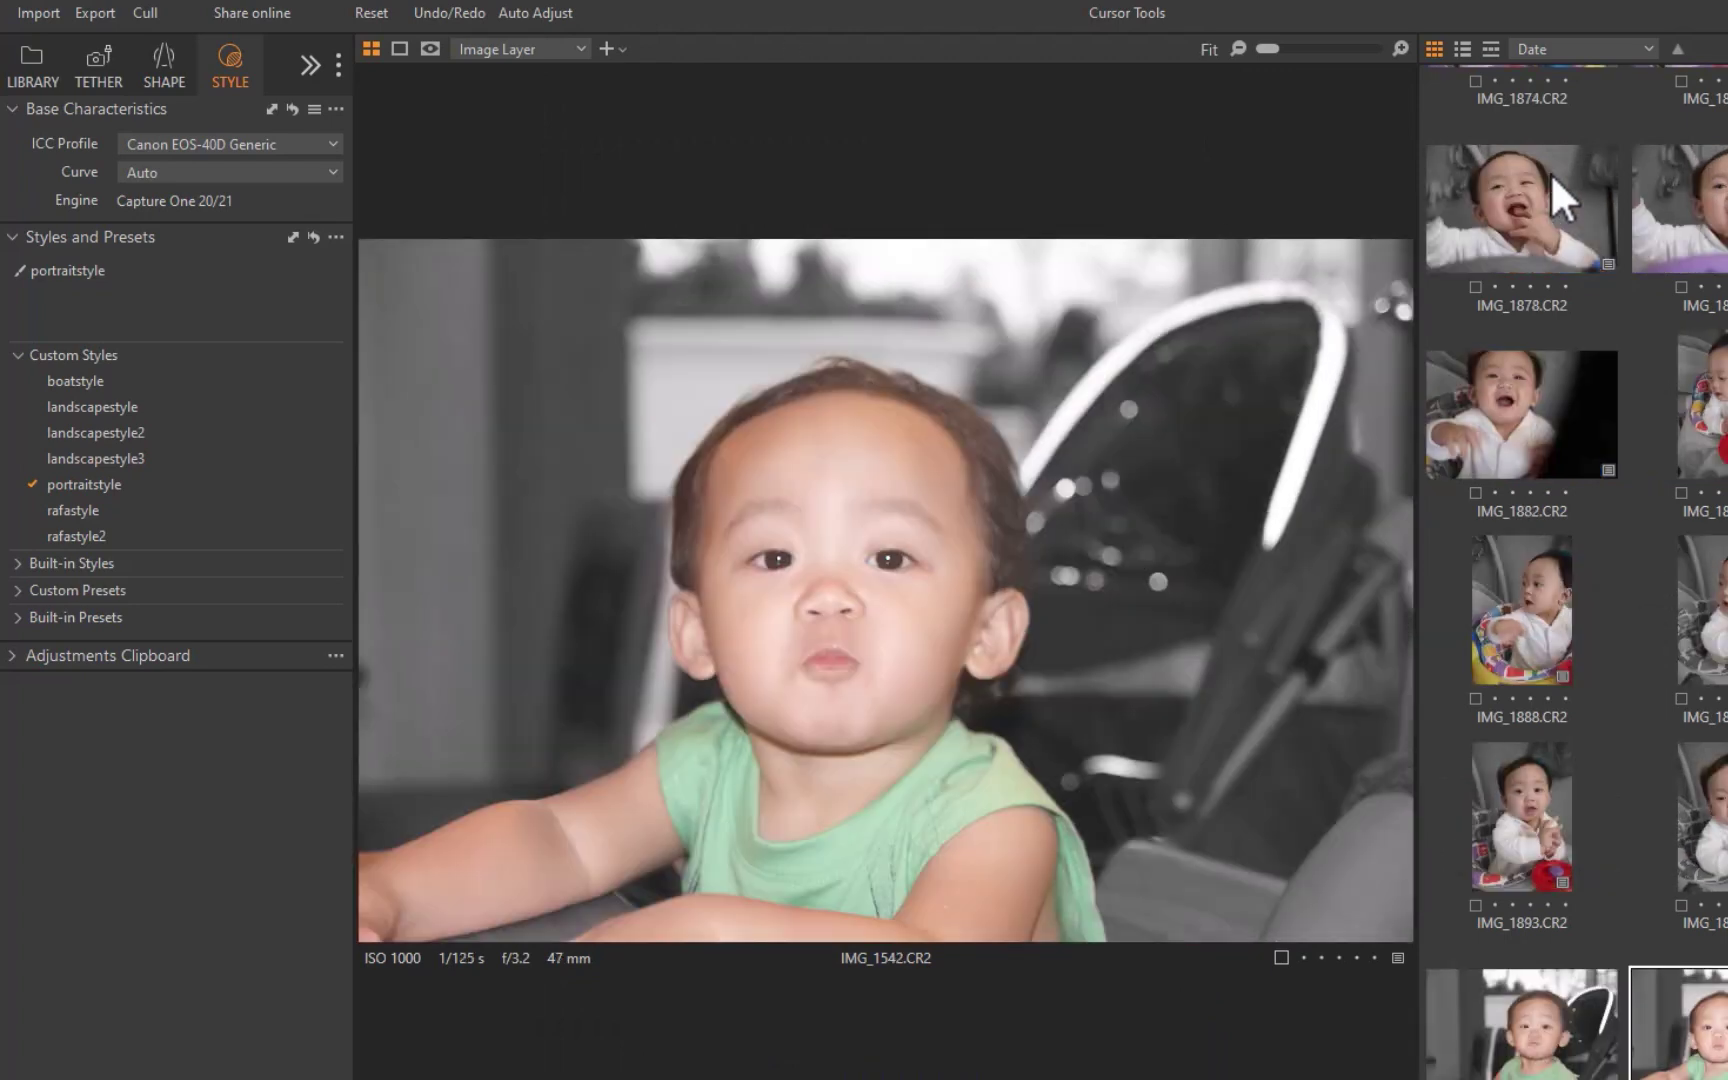
key("Right")
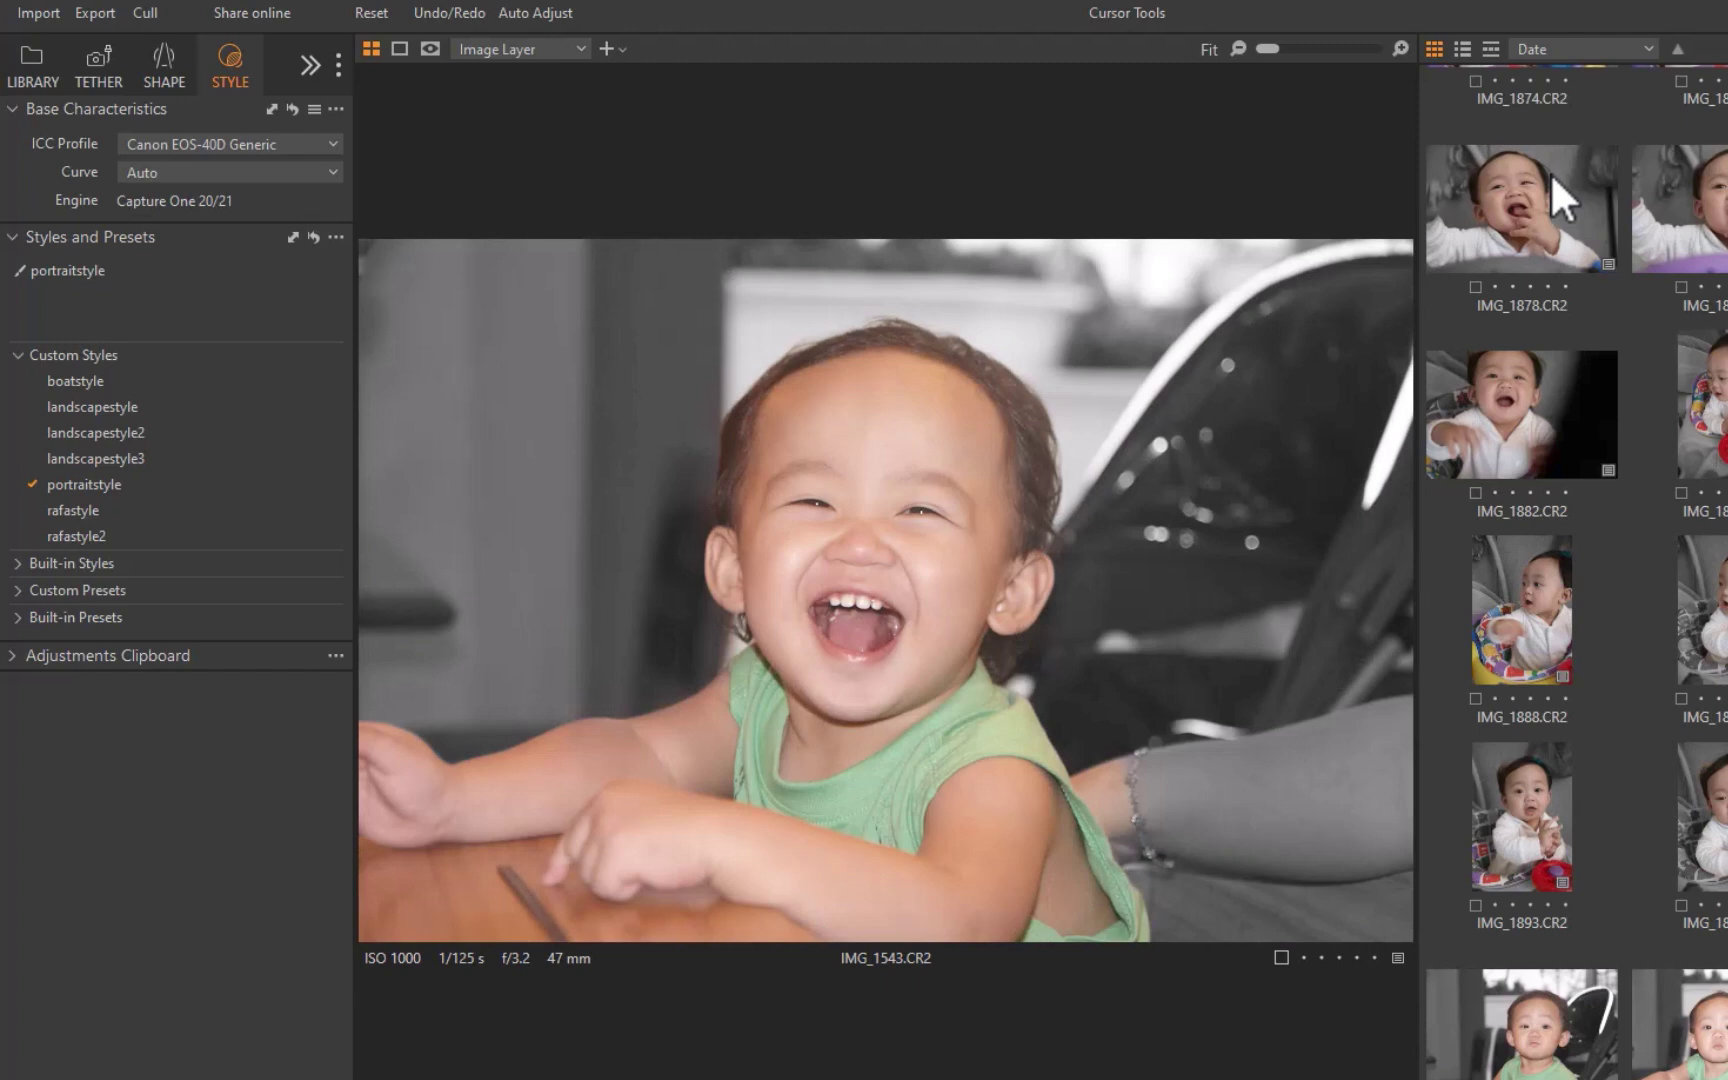
key("Right")
key("Right")
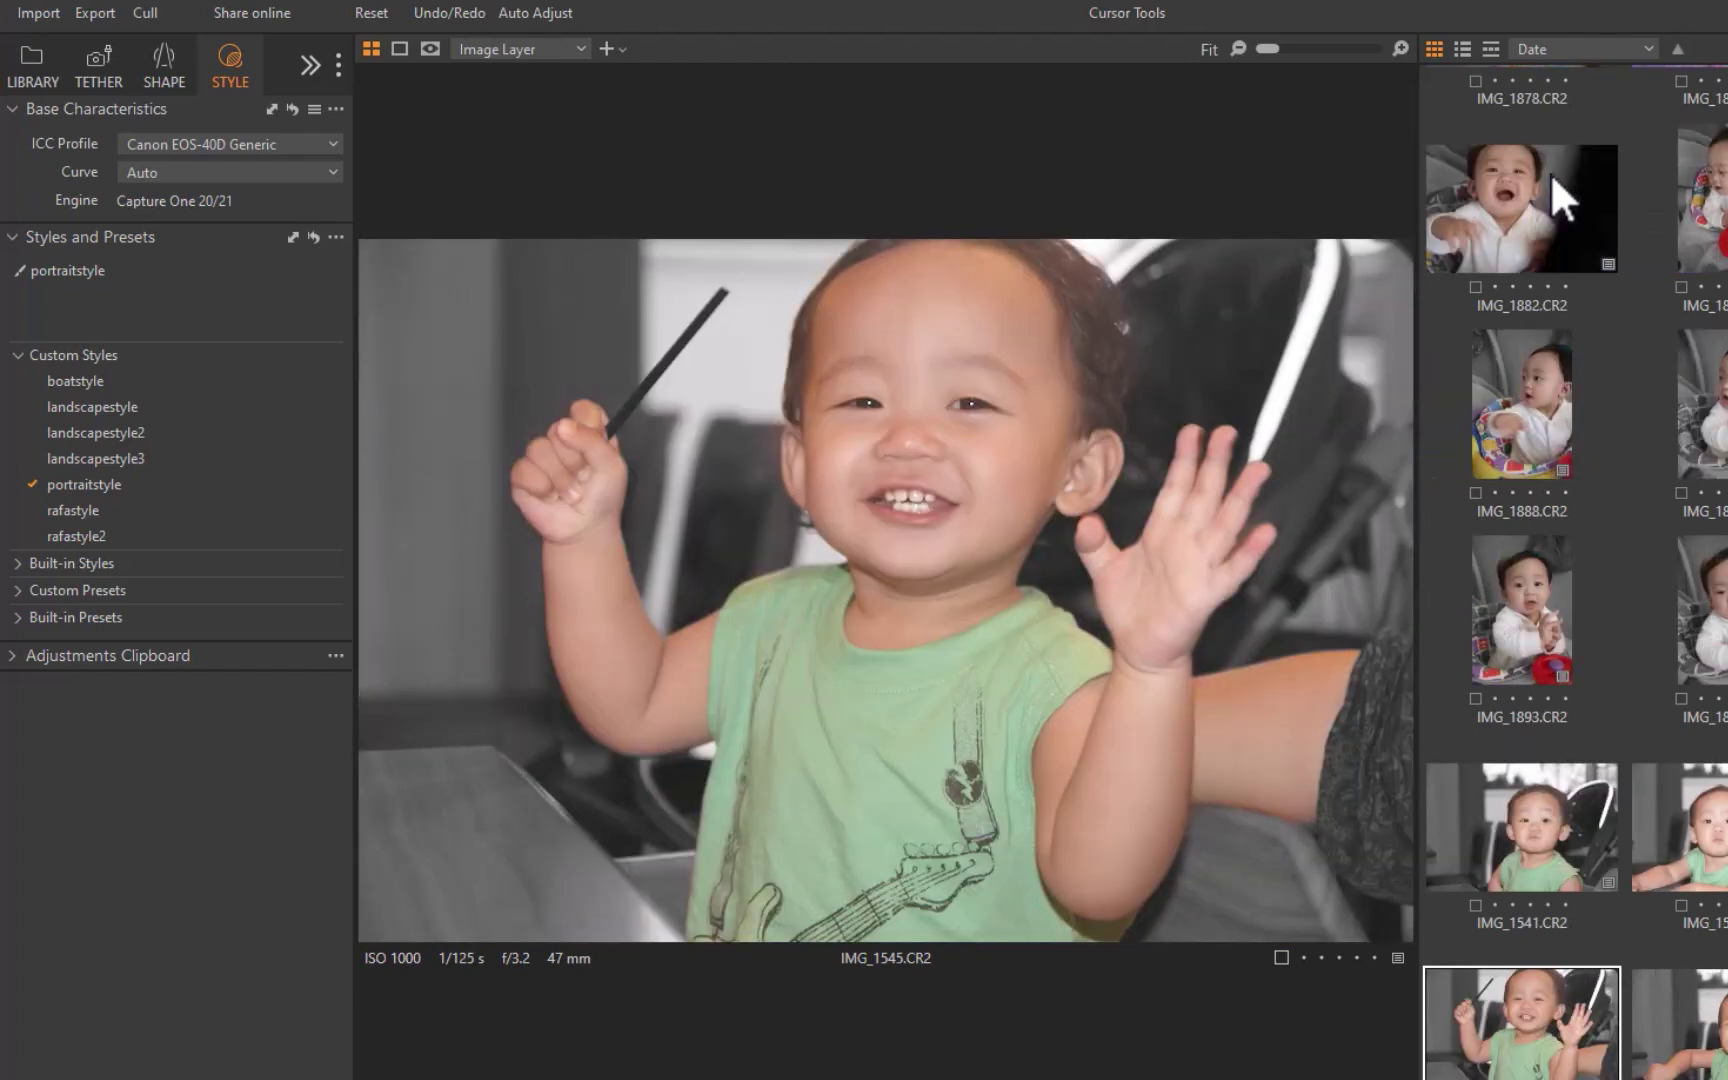
key("Right")
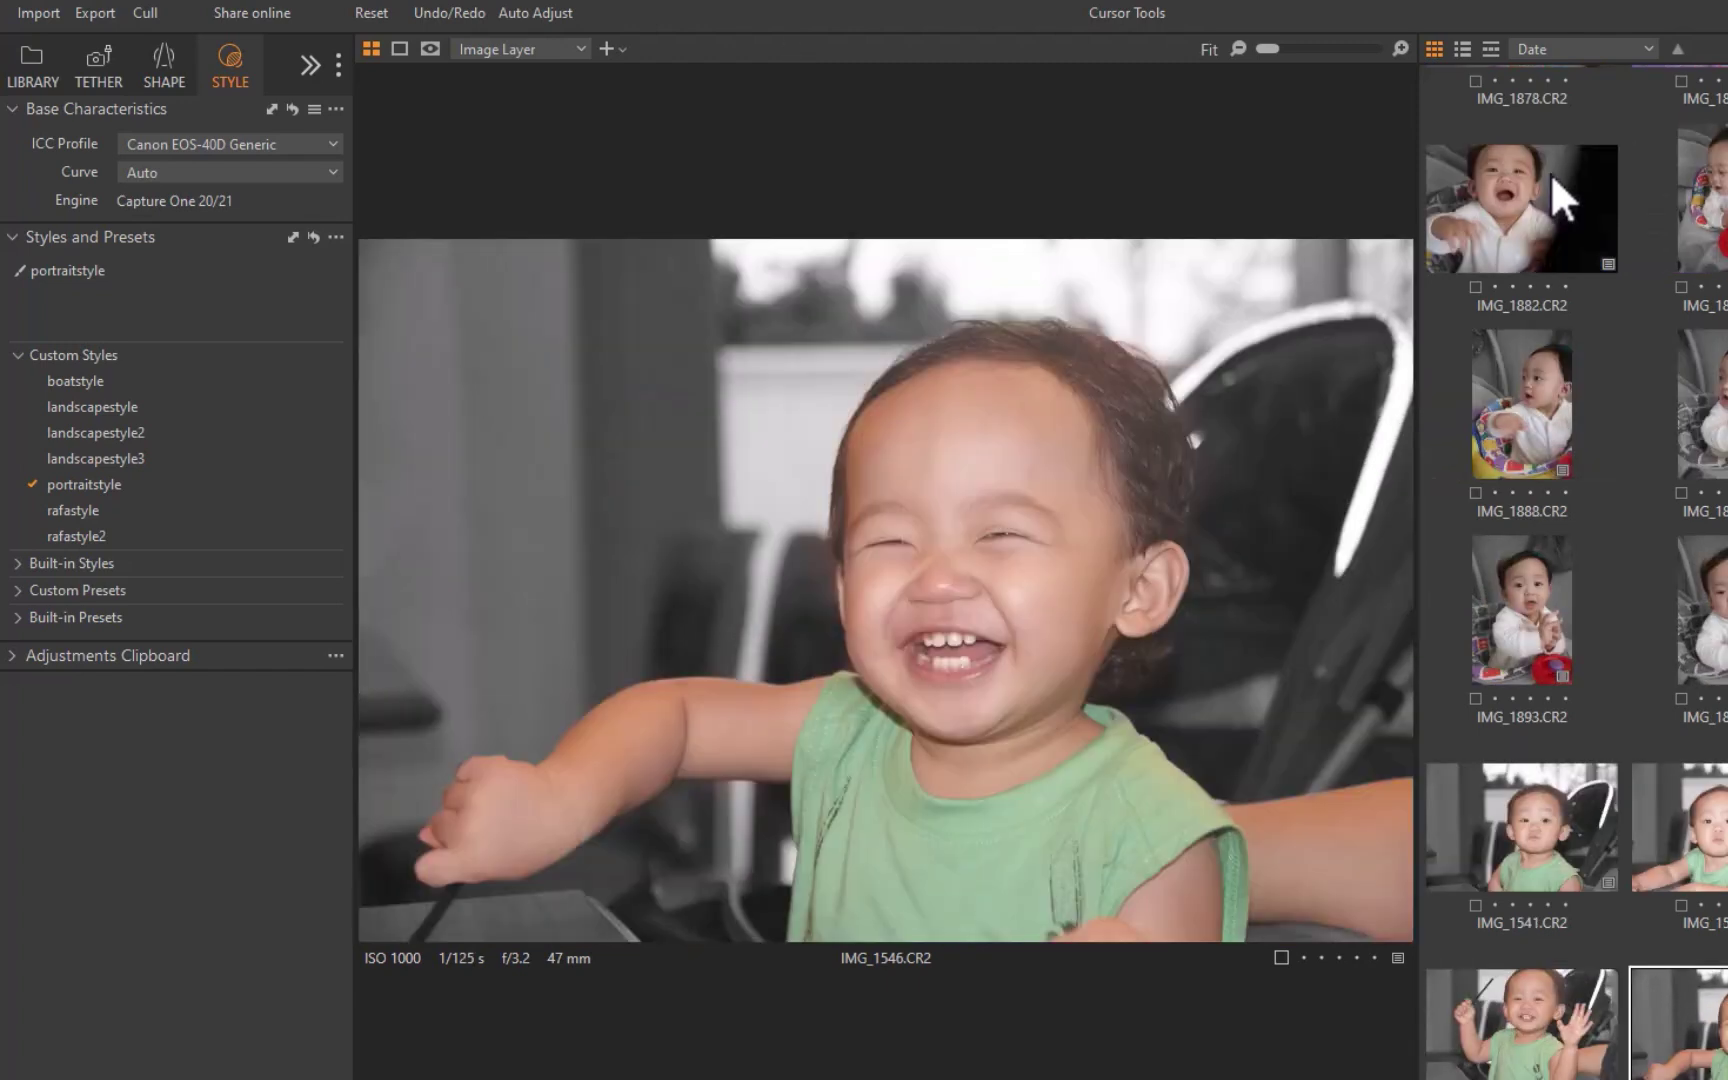
key("Right")
key("Right")
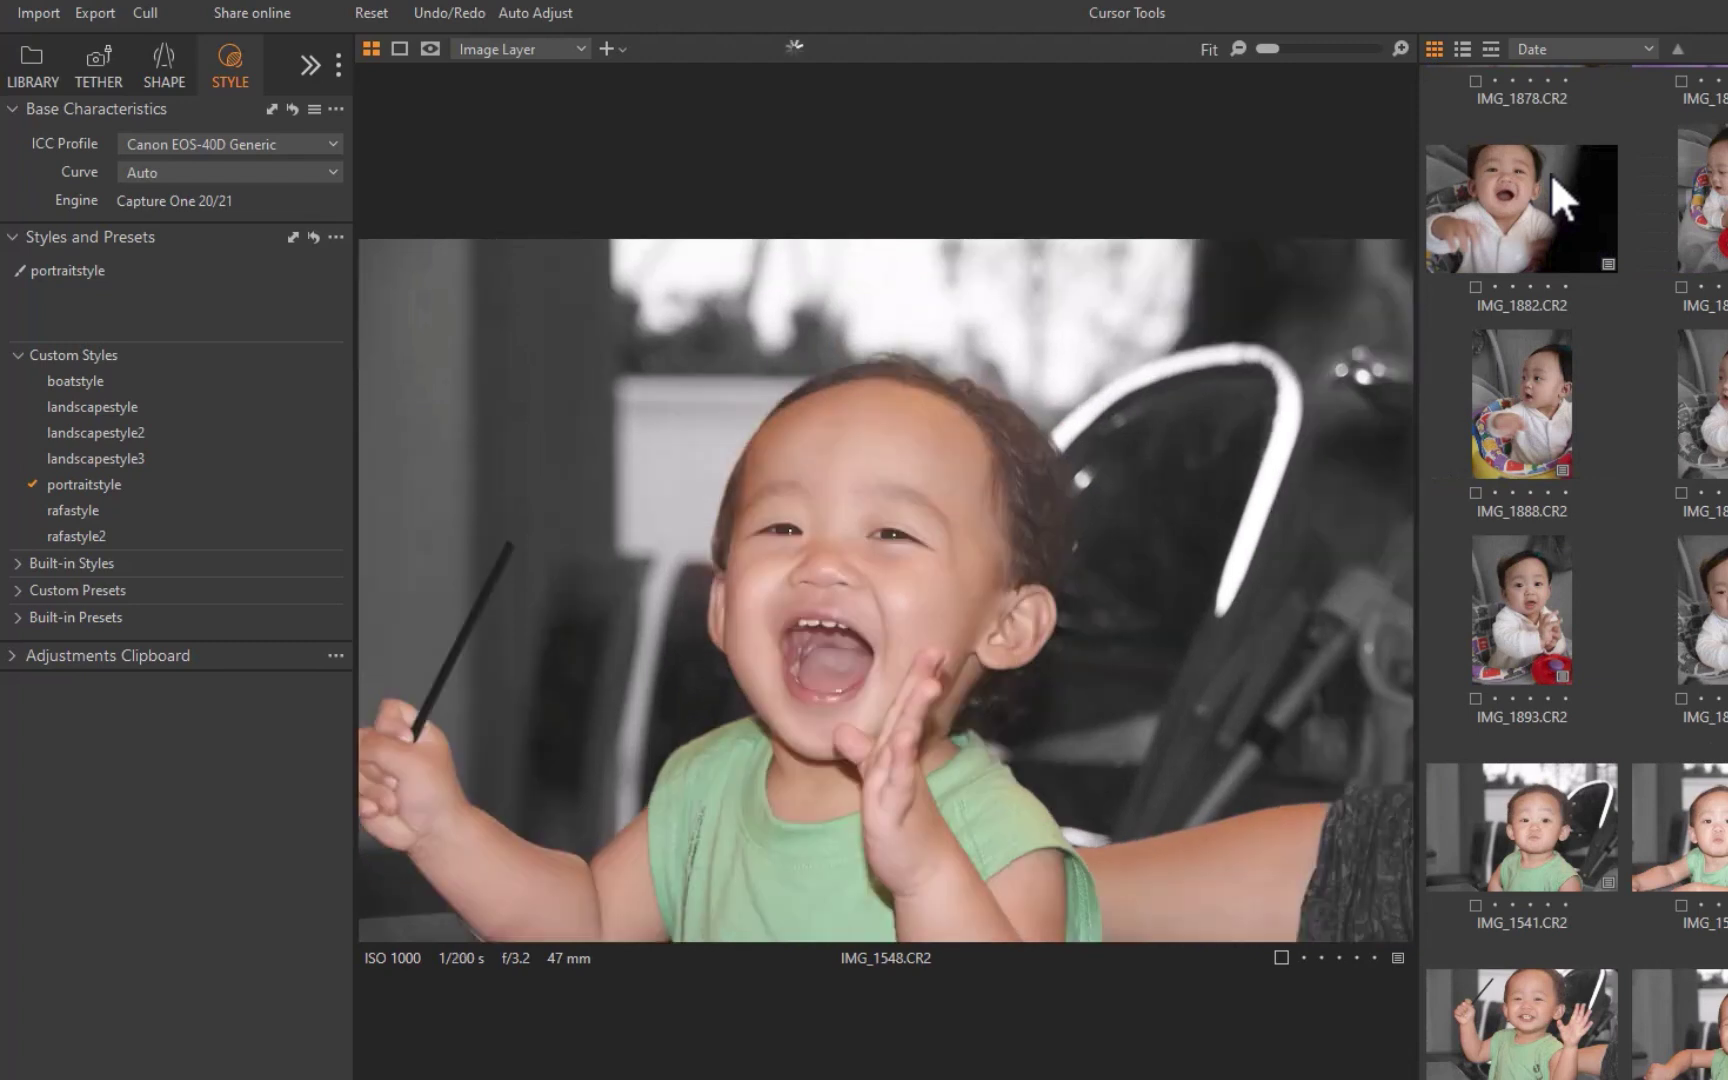
key("Right")
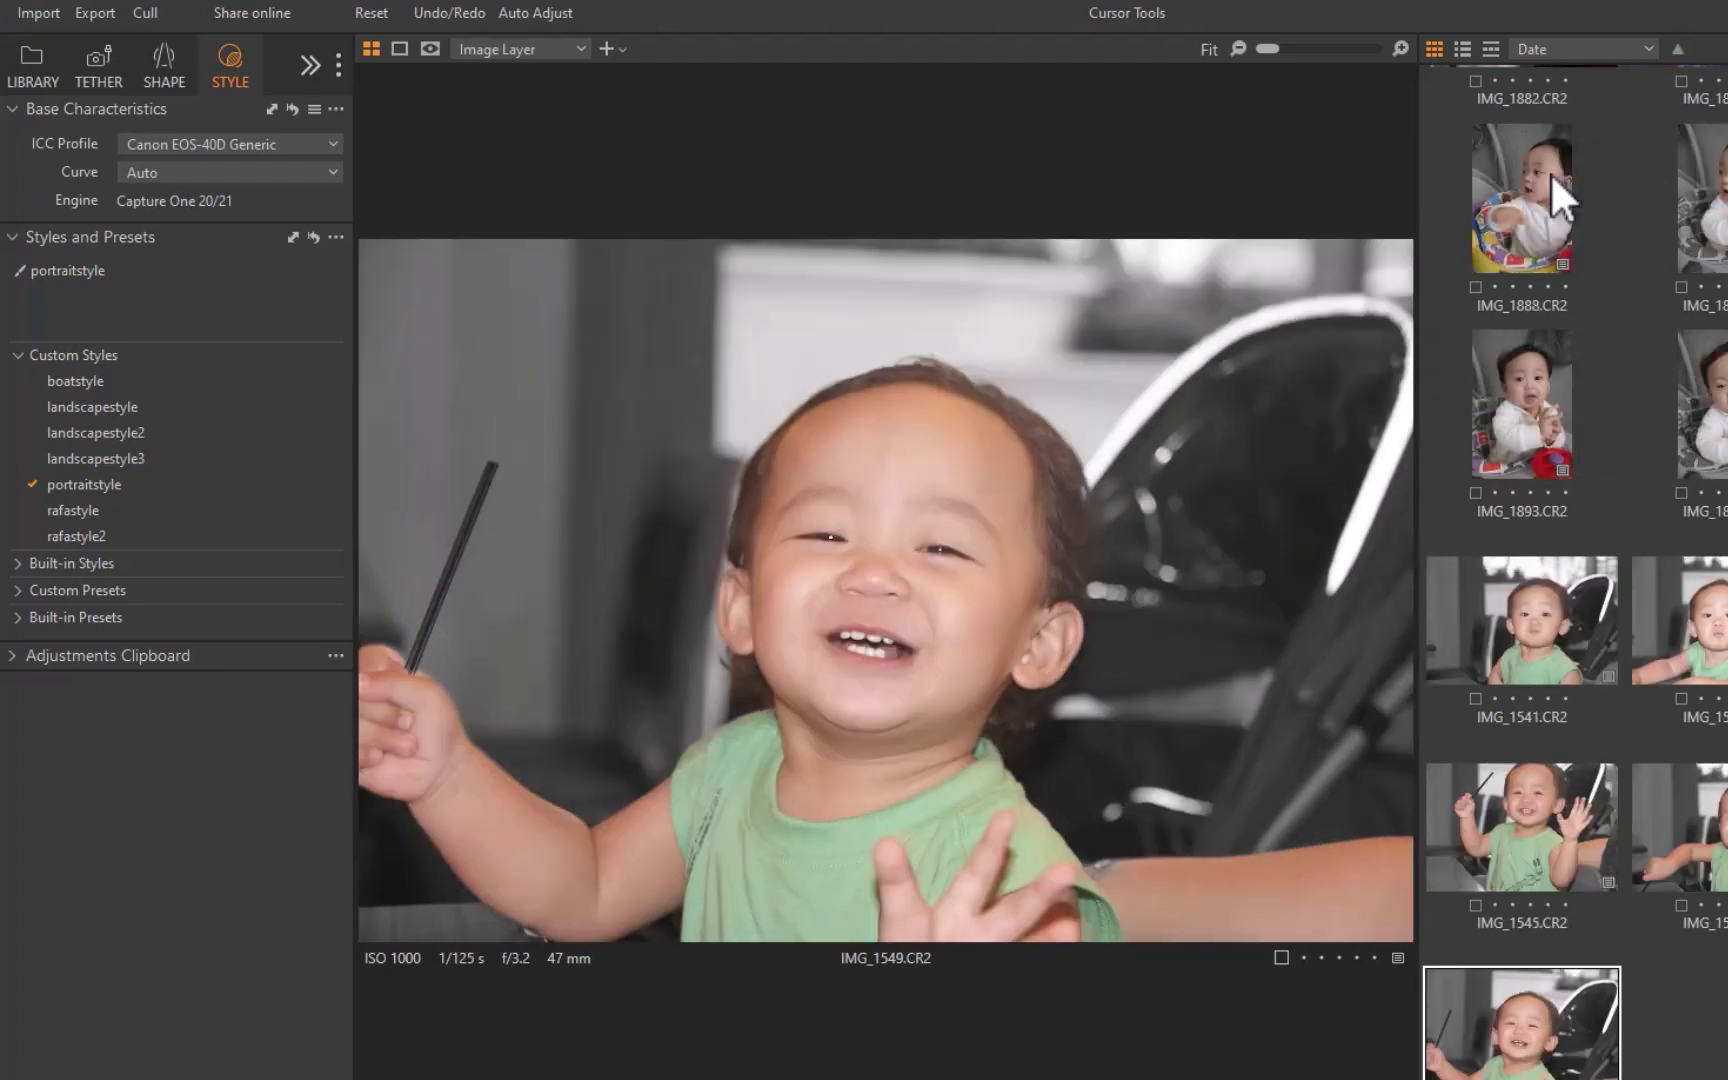